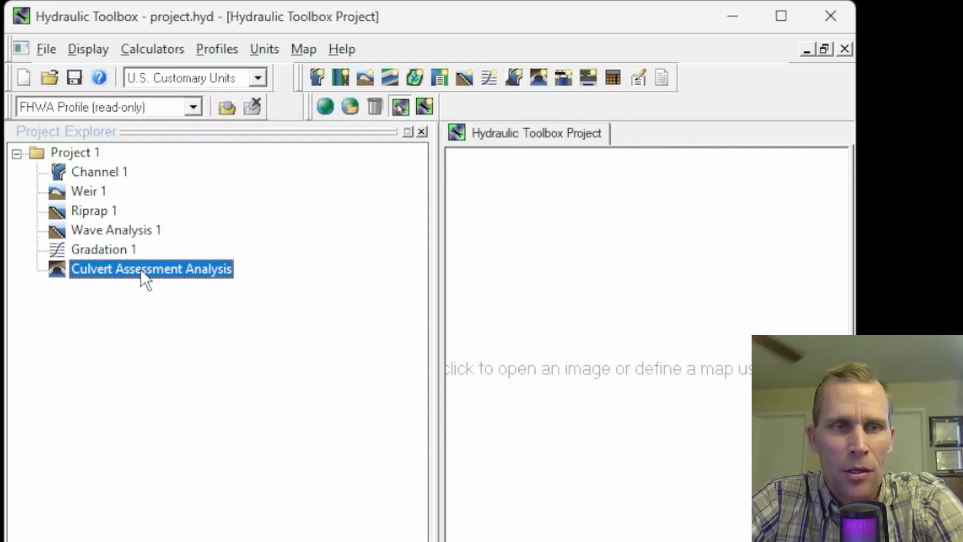
Step: Add a new culvert assessment to the project
{"action": "left_click", "coordinate": [159, 49]}
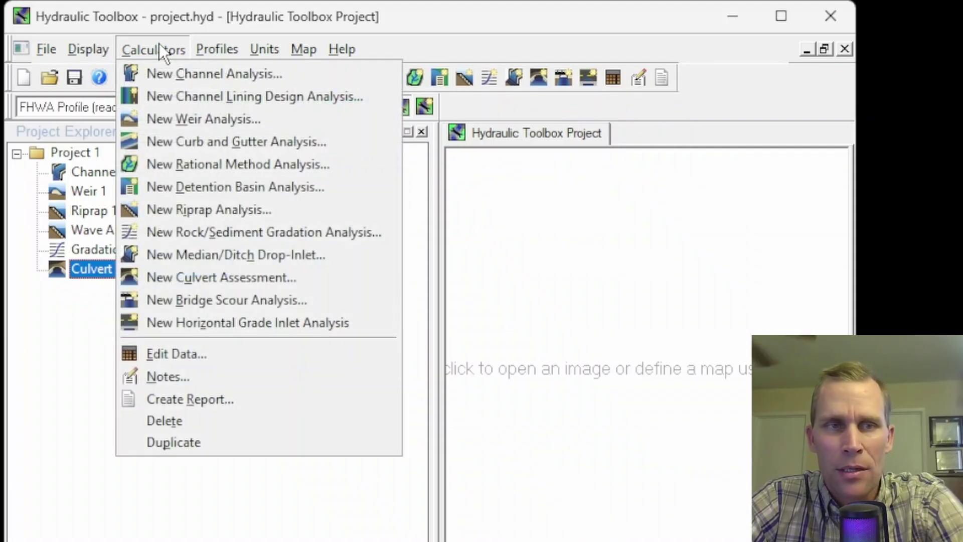
{"action": "left_click", "coordinate": [228, 280]}
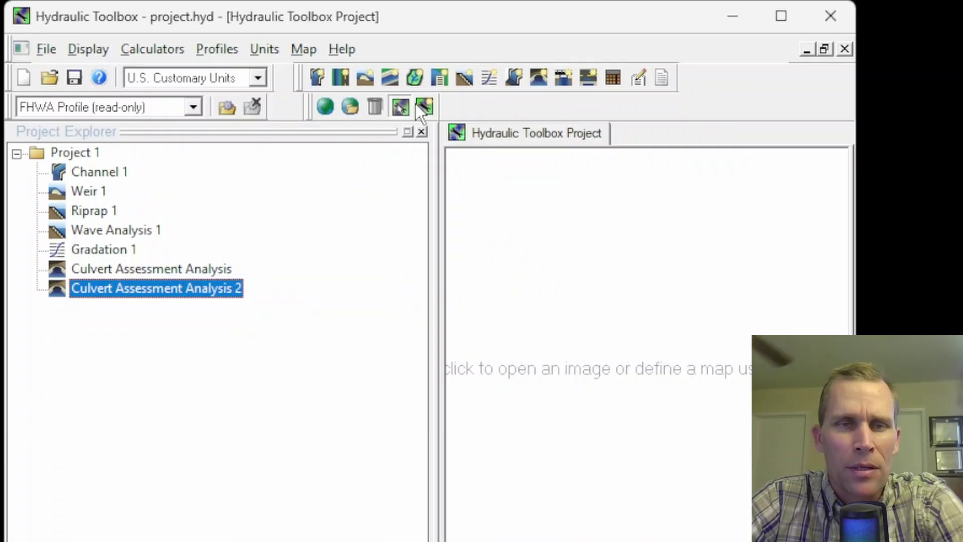
Step: Add another culvert assessment to the project and duplicate it
{"action": "left_click", "coordinate": [537, 80]}
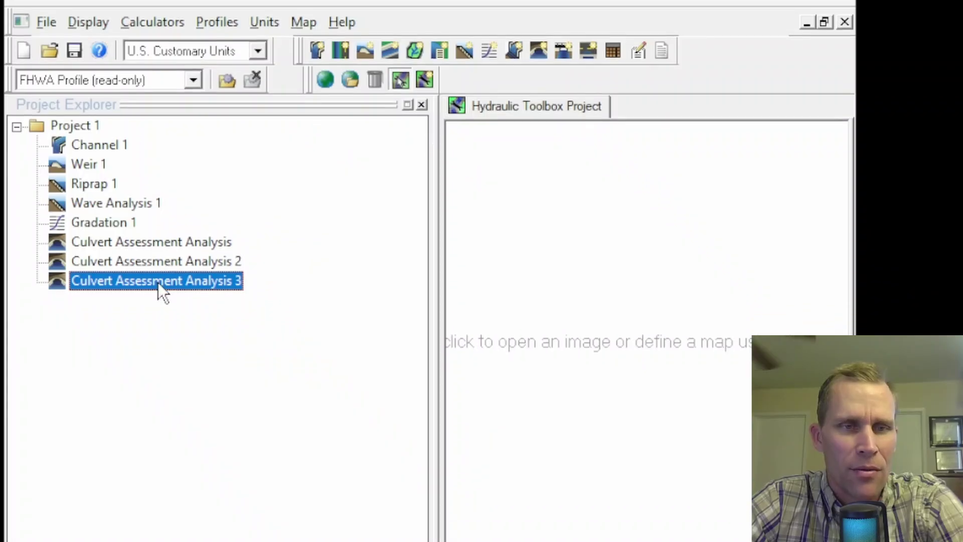
{"action": "left_click", "coordinate": [173, 288]}
{"action": "right_click", "coordinate": [180, 247]}
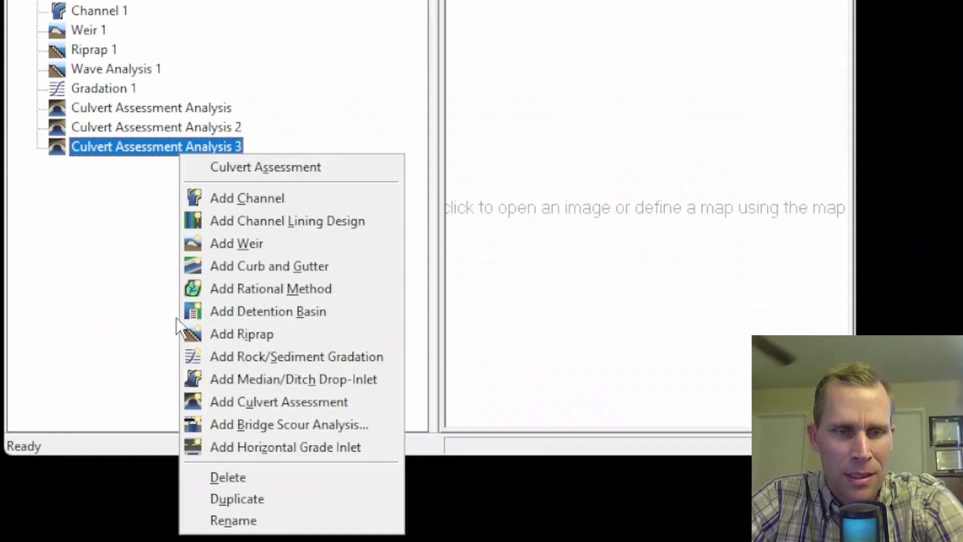
{"action": "left_click", "coordinate": [232, 499]}
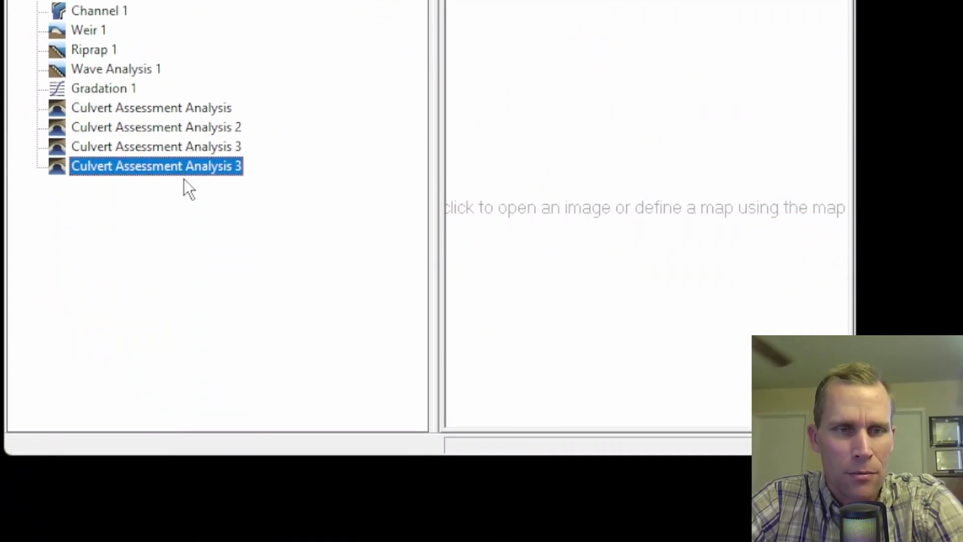
Step: Delete the duplicated culvert assessment and the Culvert Assessment Analysis 3 it was copied from
{"action": "right_click", "coordinate": [176, 165]}
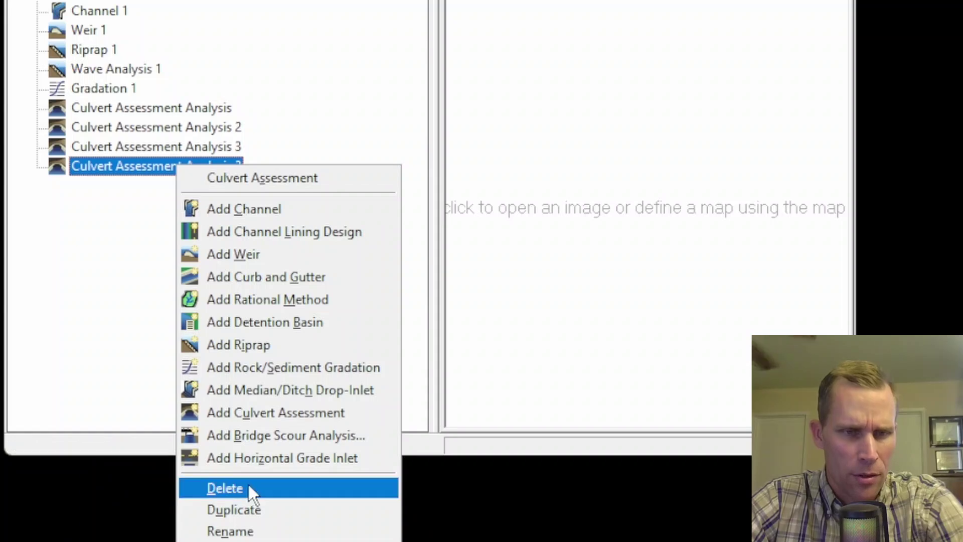
{"action": "left_click", "coordinate": [248, 489]}
{"action": "right_click", "coordinate": [200, 151]}
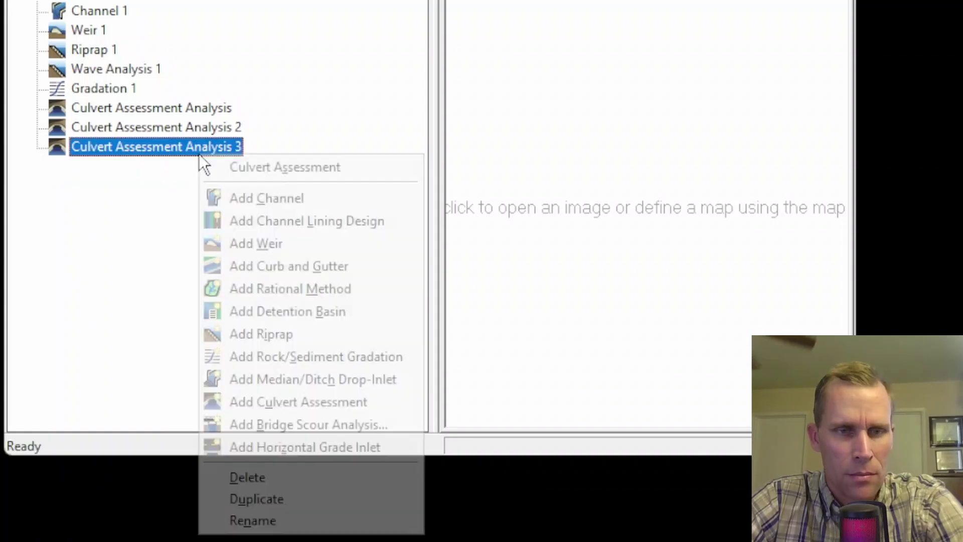
{"action": "left_click", "coordinate": [247, 476]}
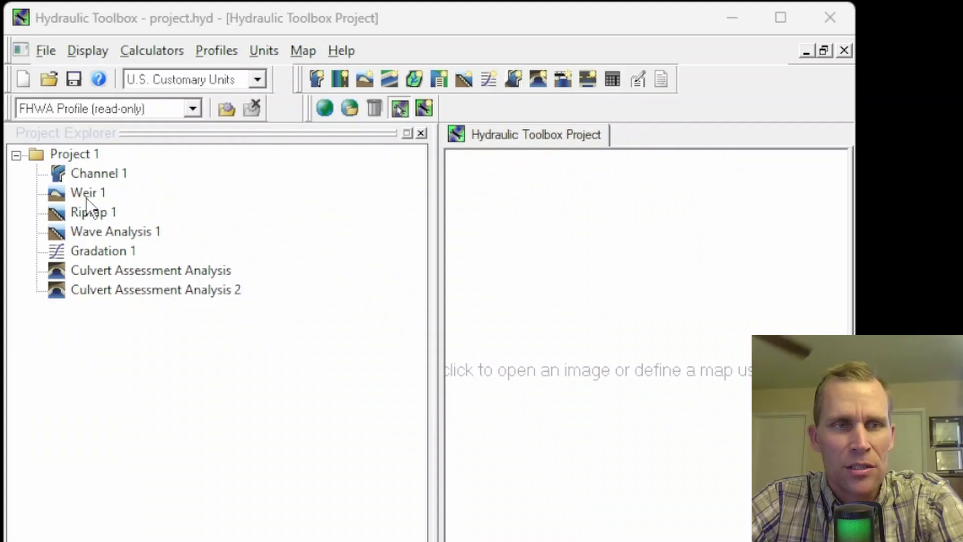
Step: Rename Culvert Assessment Analysis 2 as "Spring Creek @ RS 4+50"
{"action": "right_click", "coordinate": [139, 290]}
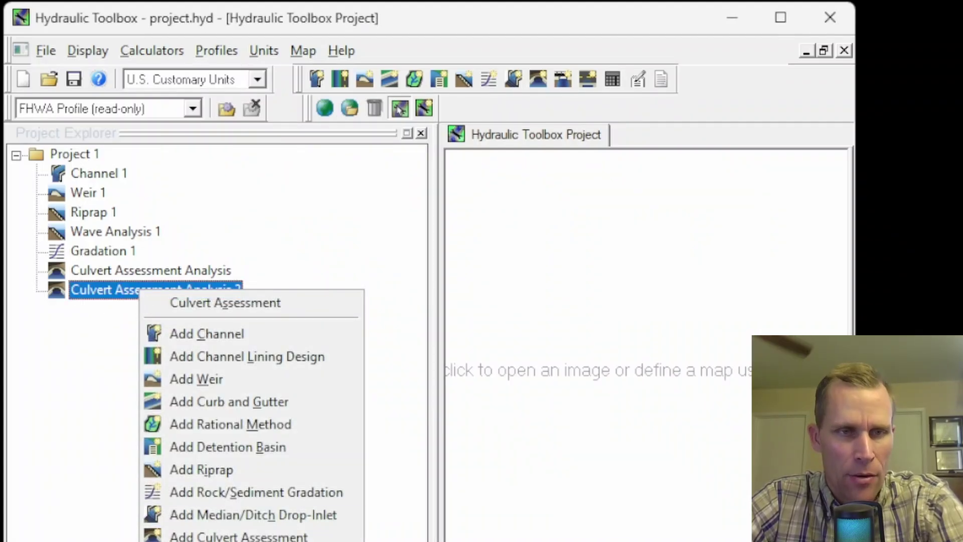
{"action": "left_click", "coordinate": [200, 541]}
{"action": "type", "text": "S"}
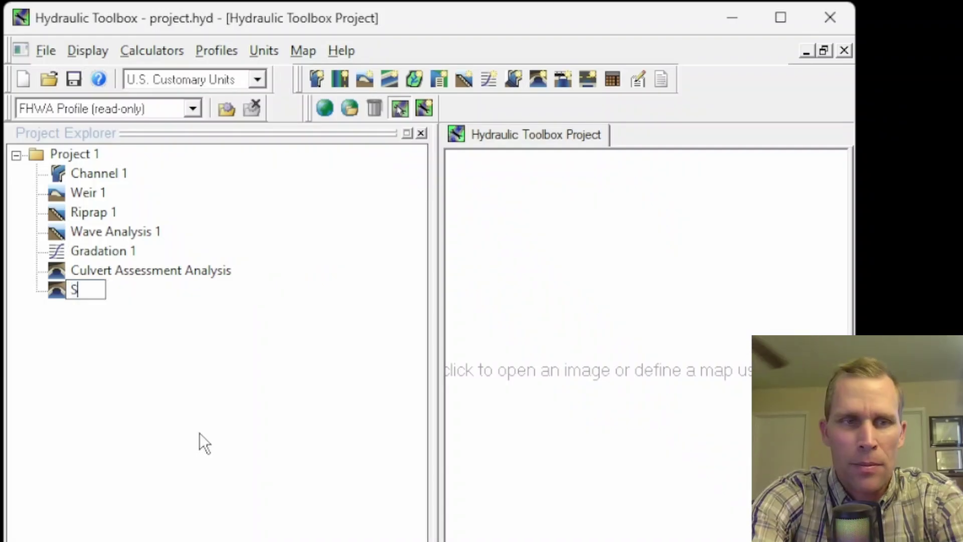
{"action": "type", "text": "pring Cre"}
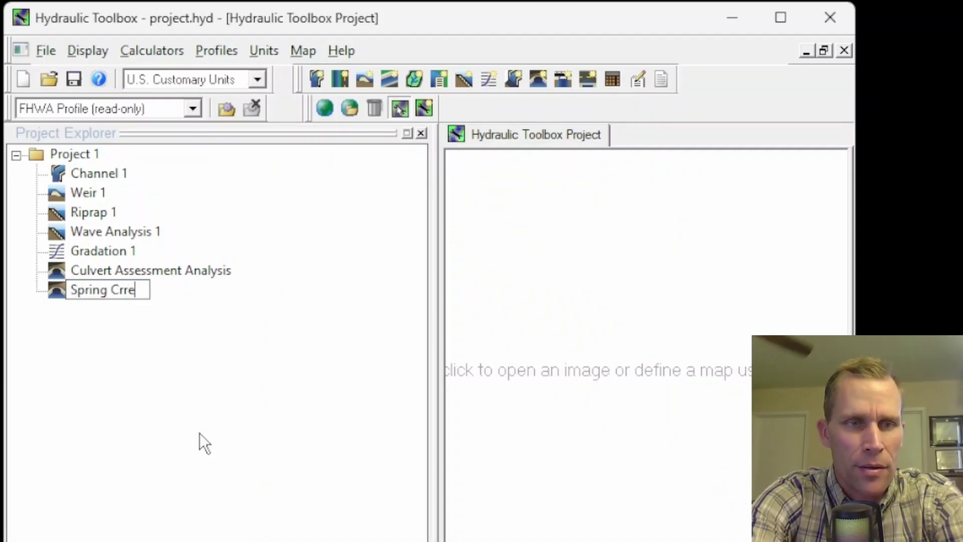
{"action": "type", "text": "ek @ RS 4+50"}
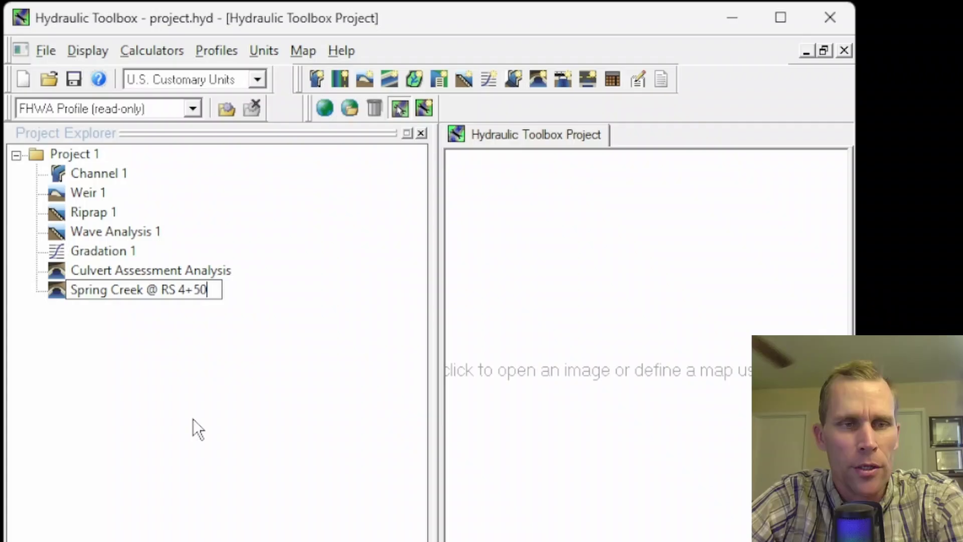
{"action": "key", "text": "Return"}
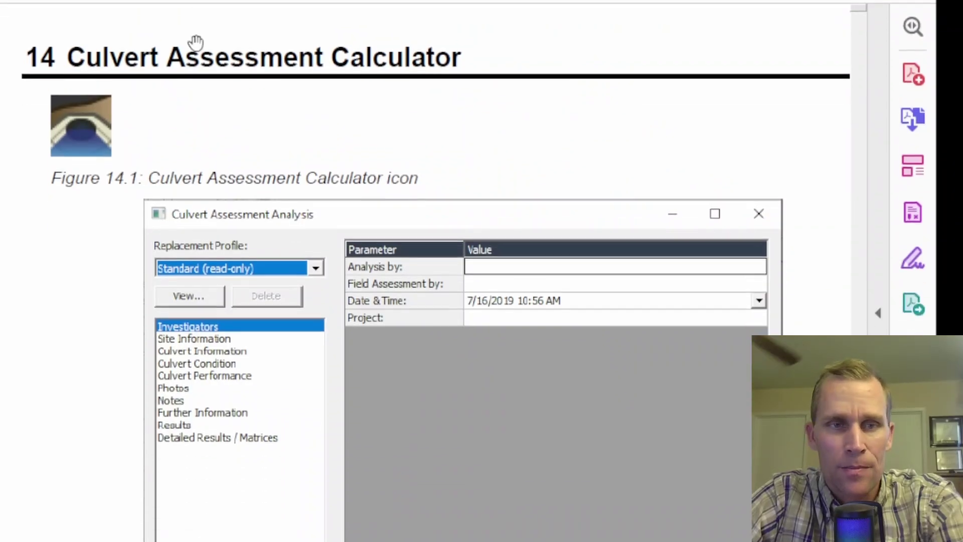
Step: Switch to the PDF viewer and examine the user manual's Culvert Assessment Calculator chapter and the referenced FHWA-CFL/TD-10-005 procedures manual
{"action": "left_click_drag", "start_coordinate": [279, 258], "coordinate": [350, 63]}
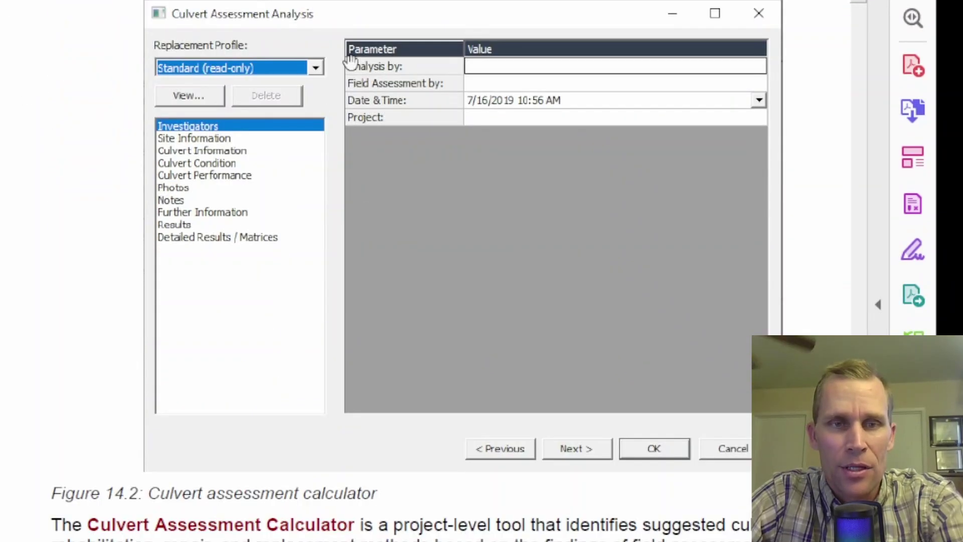
{"action": "scroll", "coordinate": [502, 112], "scroll_direction": "up", "scroll_amount": 2}
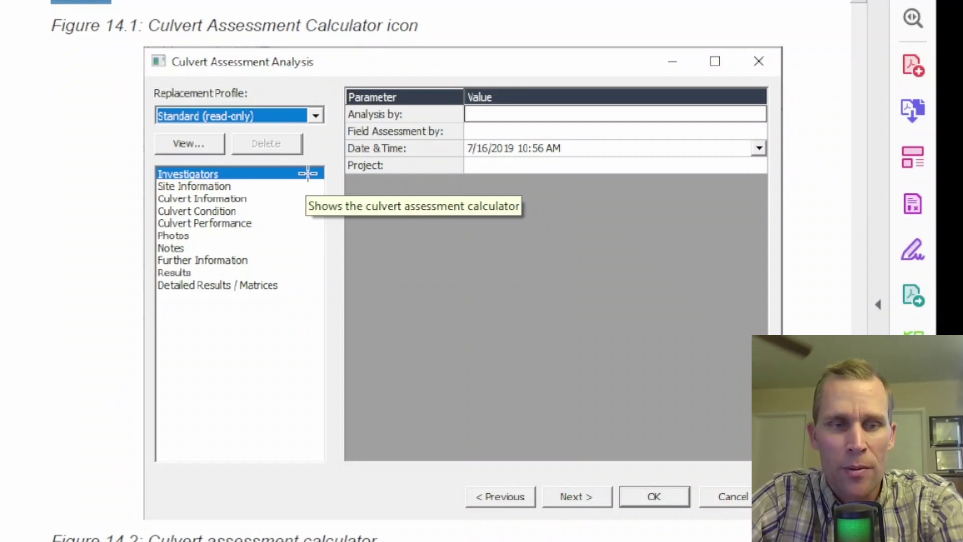
{"action": "scroll", "coordinate": [307, 174], "scroll_direction": "down", "scroll_amount": 20}
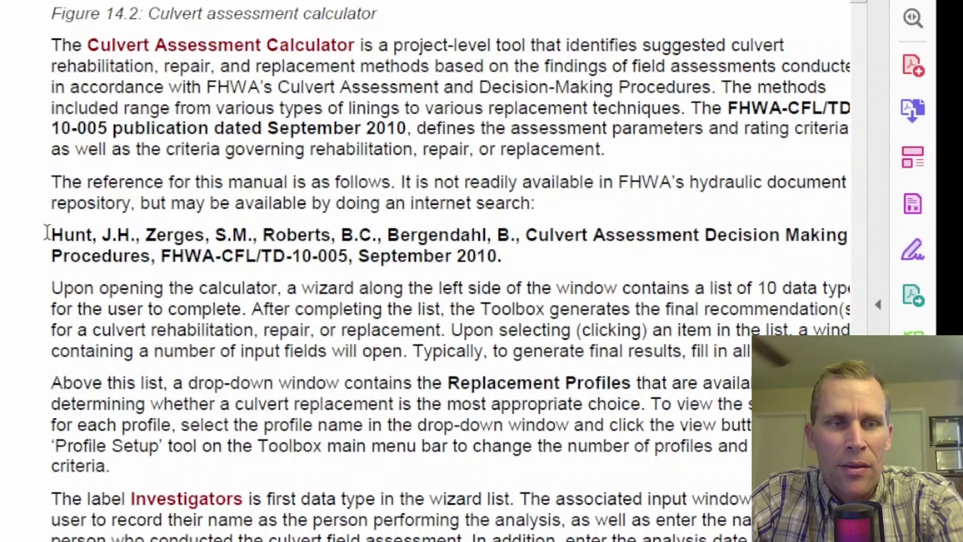
{"action": "left_click_drag", "start_coordinate": [48, 234], "coordinate": [505, 256]}
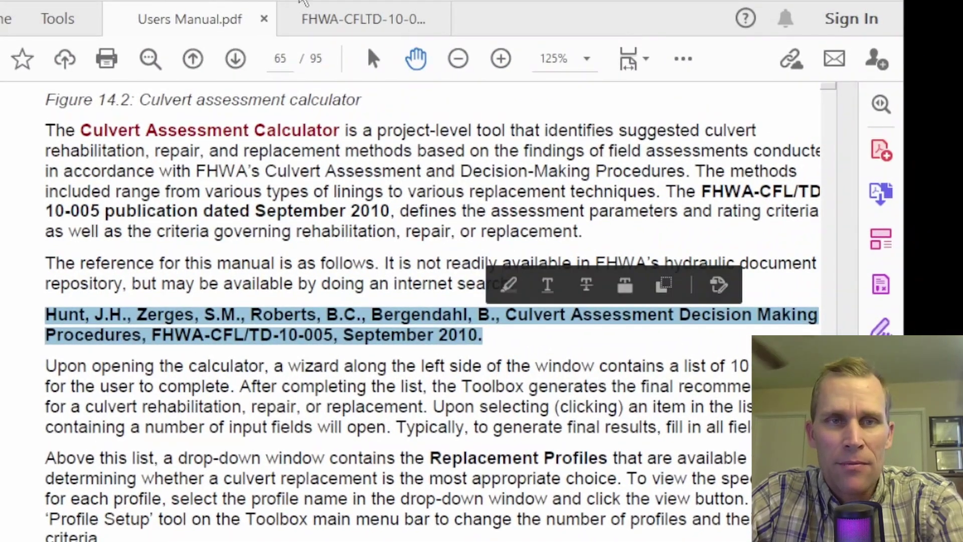
{"action": "left_click", "coordinate": [304, 5]}
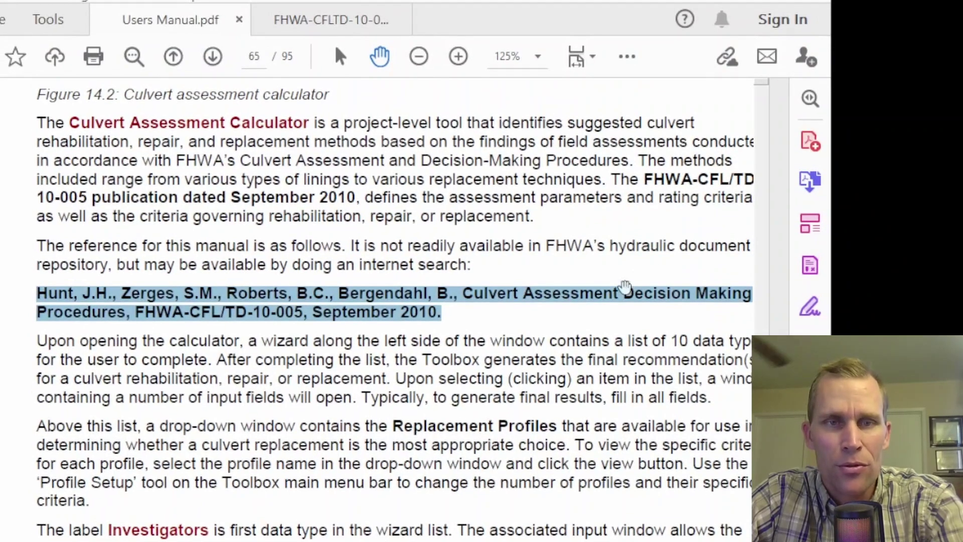
{"action": "left_click", "coordinate": [317, 27]}
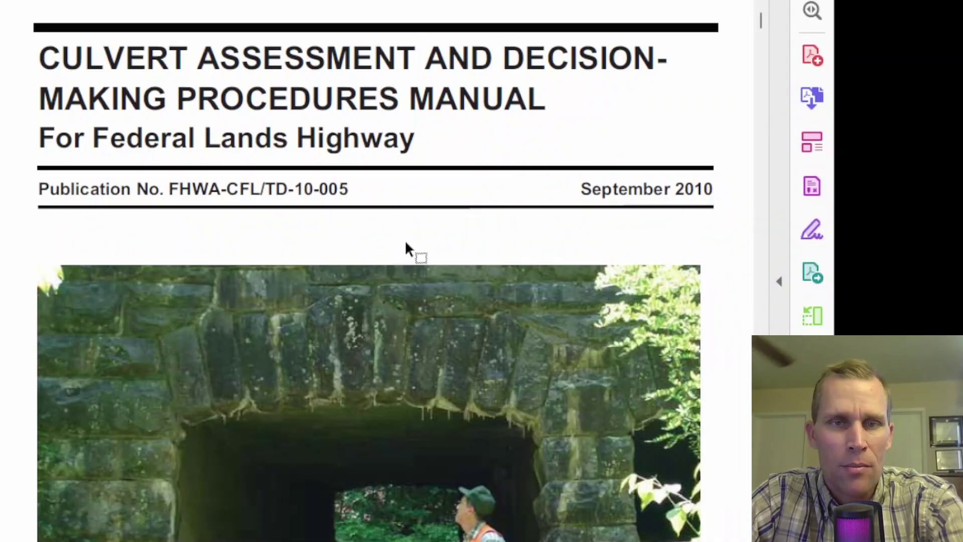
{"action": "scroll", "coordinate": [544, 79], "scroll_direction": "down", "scroll_amount": 10}
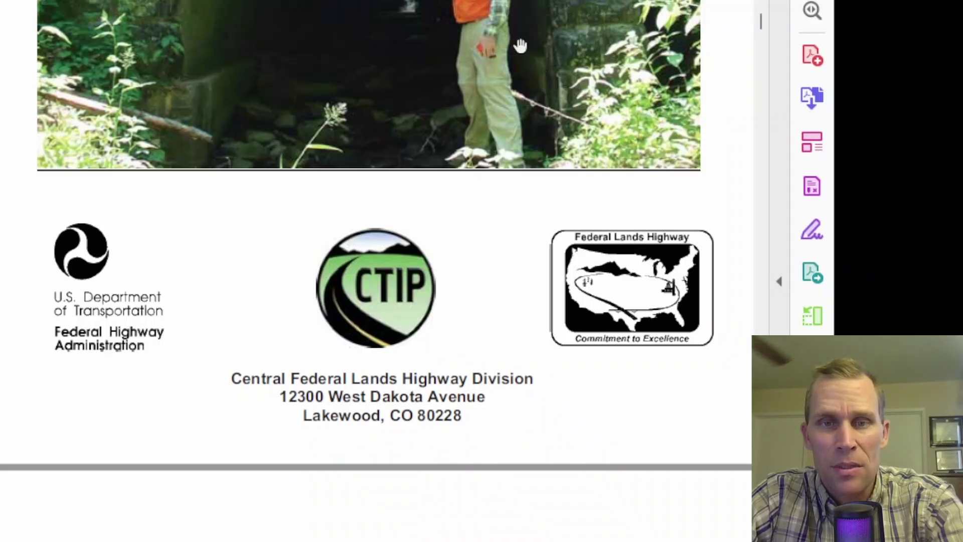
{"action": "scroll", "coordinate": [521, 46], "scroll_direction": "down", "scroll_amount": 15}
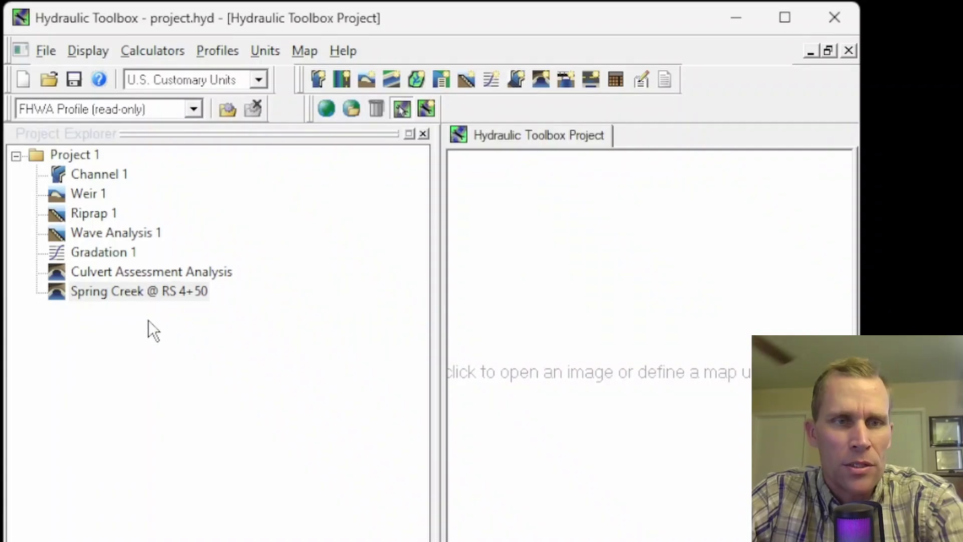
Step: Switch back to Hydraulic Toolbox, open the Spring Creek @ RS 4+50 assessment and review its site, culvert information, condition and performance pages
{"action": "right_click", "coordinate": [135, 296]}
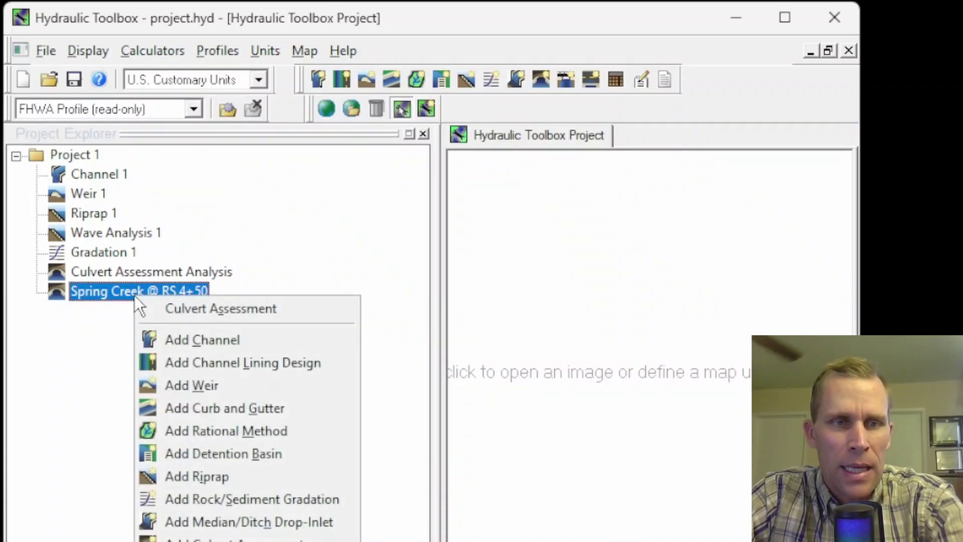
{"action": "left_click", "coordinate": [221, 303]}
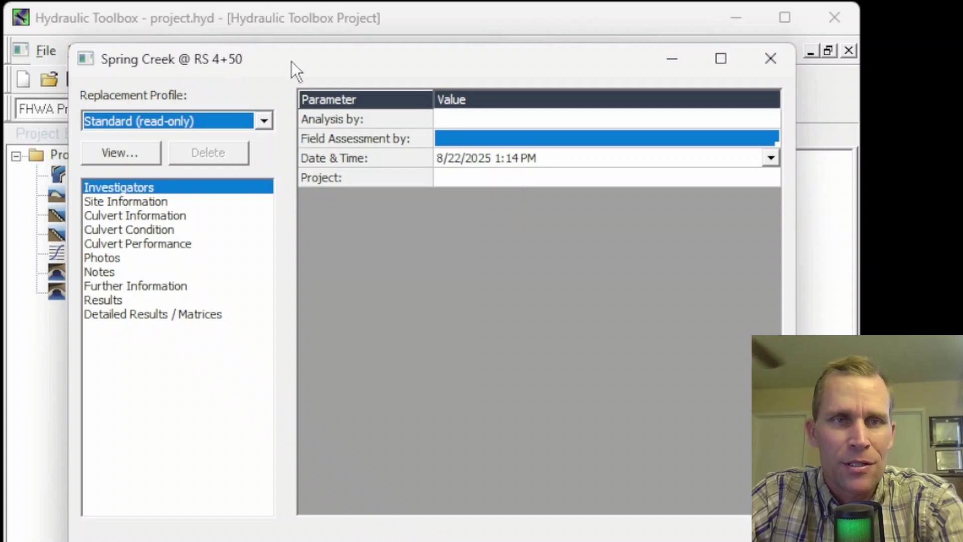
{"action": "left_click_drag", "start_coordinate": [375, 53], "coordinate": [345, 29]}
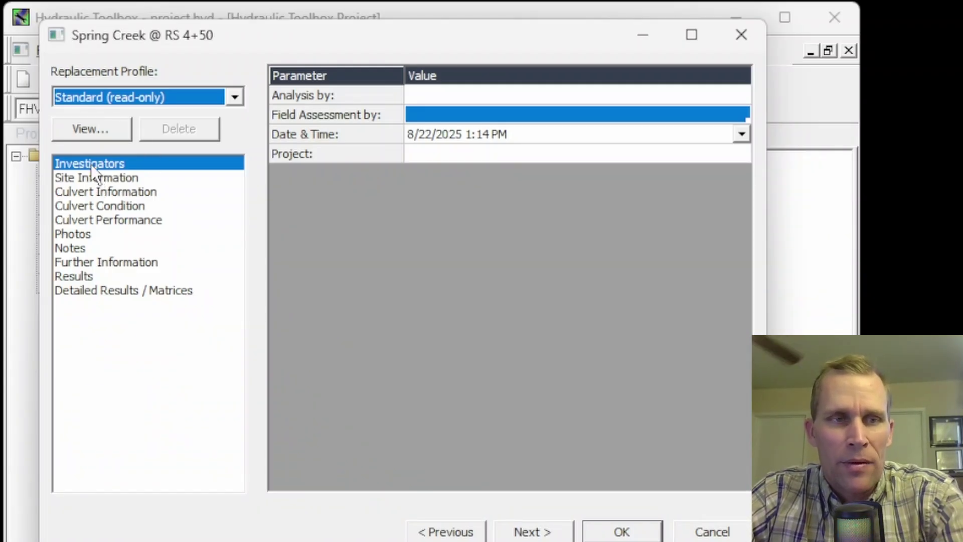
{"action": "left_click", "coordinate": [93, 177]}
{"action": "left_click", "coordinate": [96, 193]}
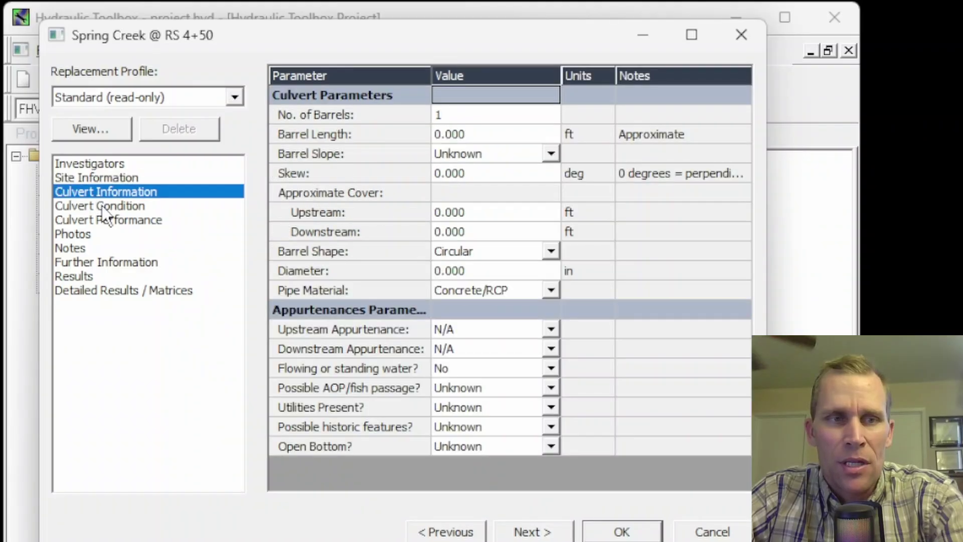
{"action": "left_click", "coordinate": [102, 206]}
{"action": "left_click", "coordinate": [103, 219]}
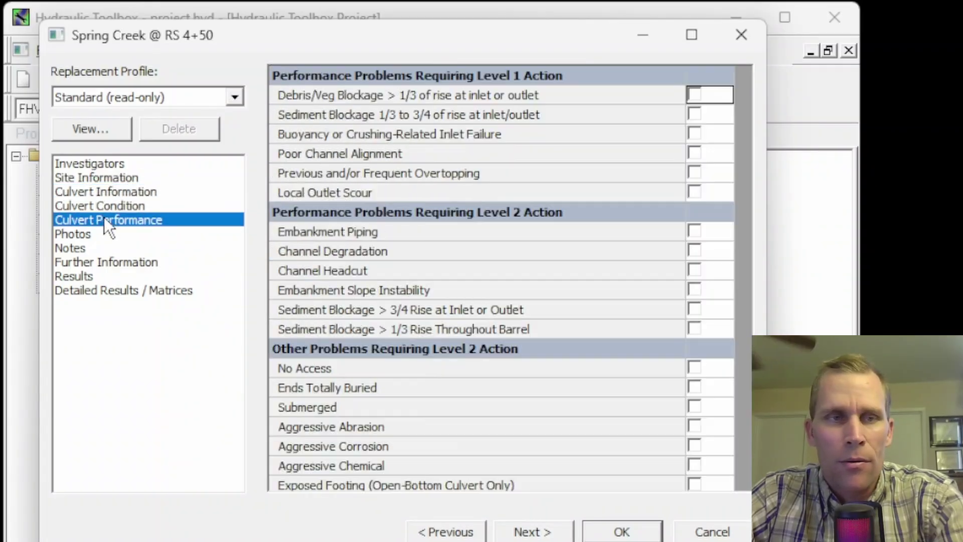
Step: In the Investigators data, enter "asdfasdf" for both Analysis by and Field Assessment by
{"action": "left_click", "coordinate": [91, 165]}
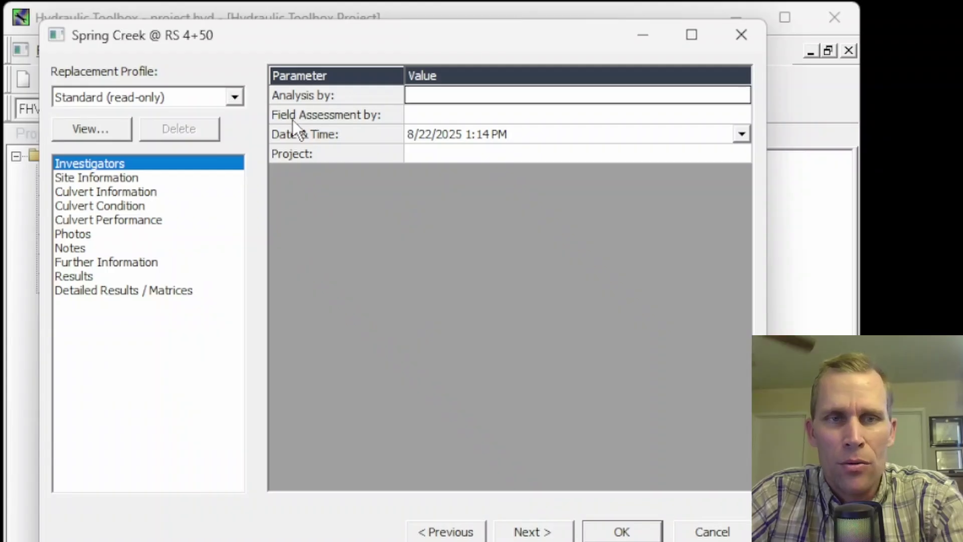
{"action": "type", "text": "asdfasdf"}
{"action": "left_click", "coordinate": [441, 112]}
{"action": "type", "text": "asdfasdf"}
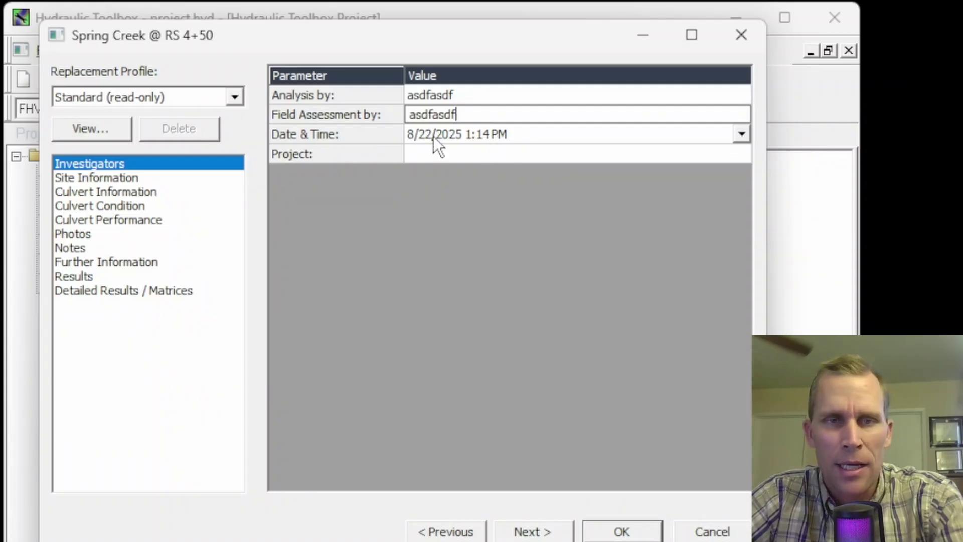
Step: Look at the calendar for the assessment's Date & Time value
{"action": "left_click", "coordinate": [473, 134]}
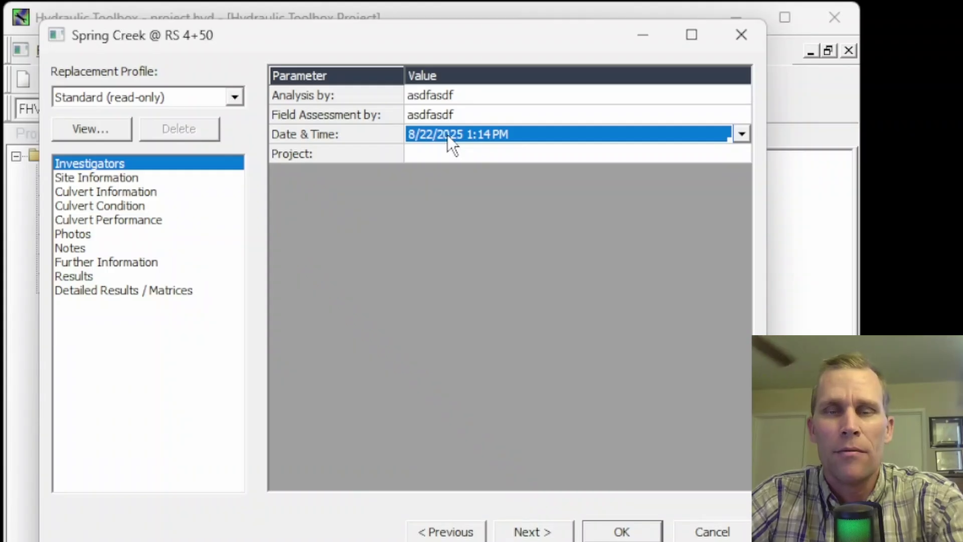
{"action": "left_click", "coordinate": [741, 135]}
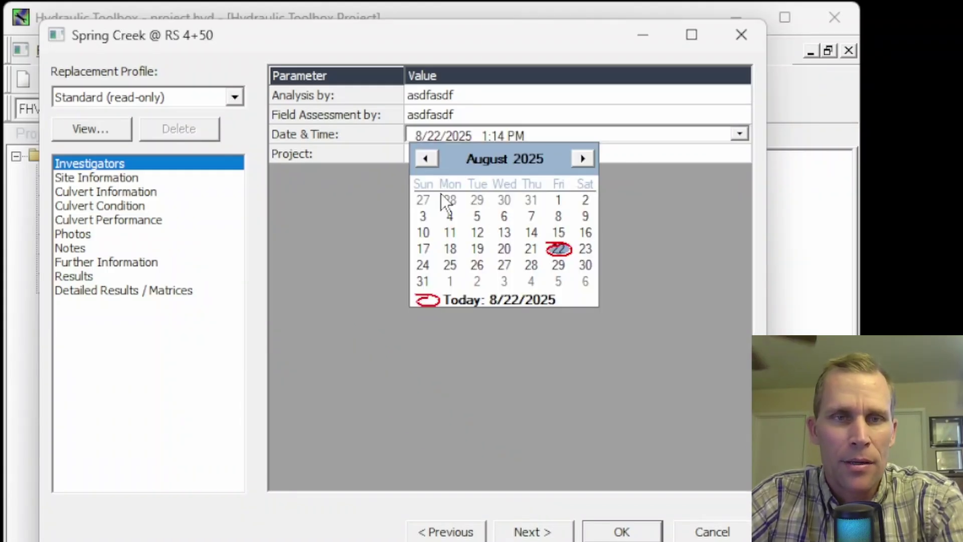
{"action": "left_click", "coordinate": [372, 214]}
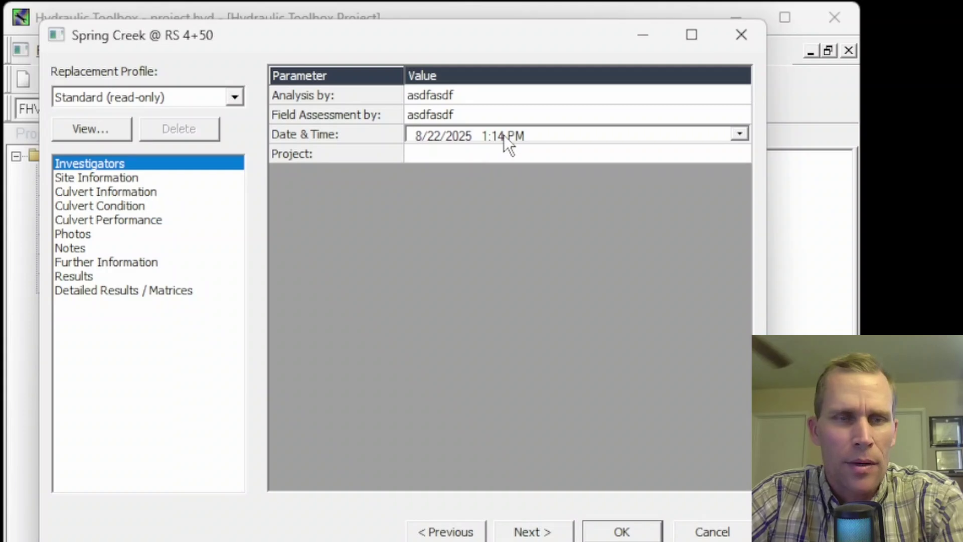
Step: Enter "adfasdf asdf as" as the project name and bring up the Site Information parameters
{"action": "left_click", "coordinate": [458, 159]}
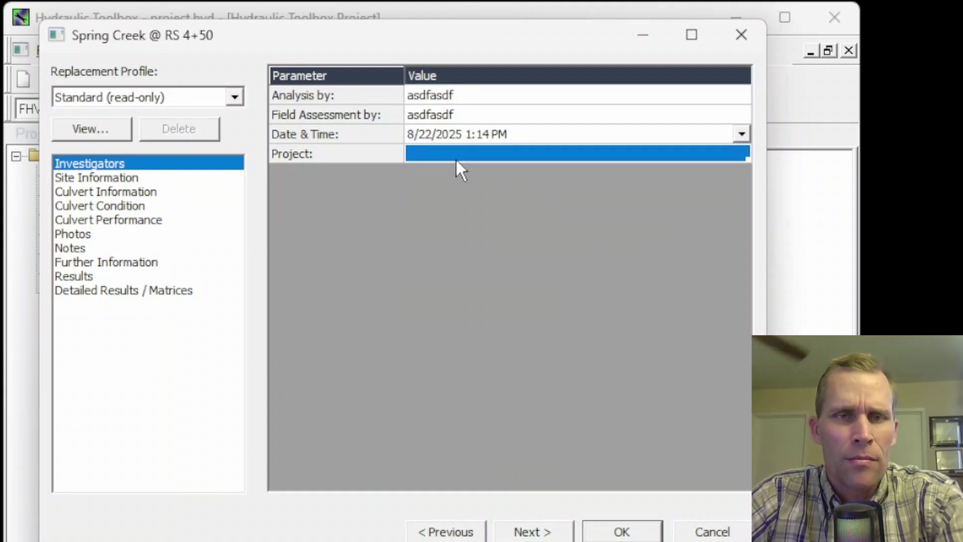
{"action": "left_click", "coordinate": [455, 158]}
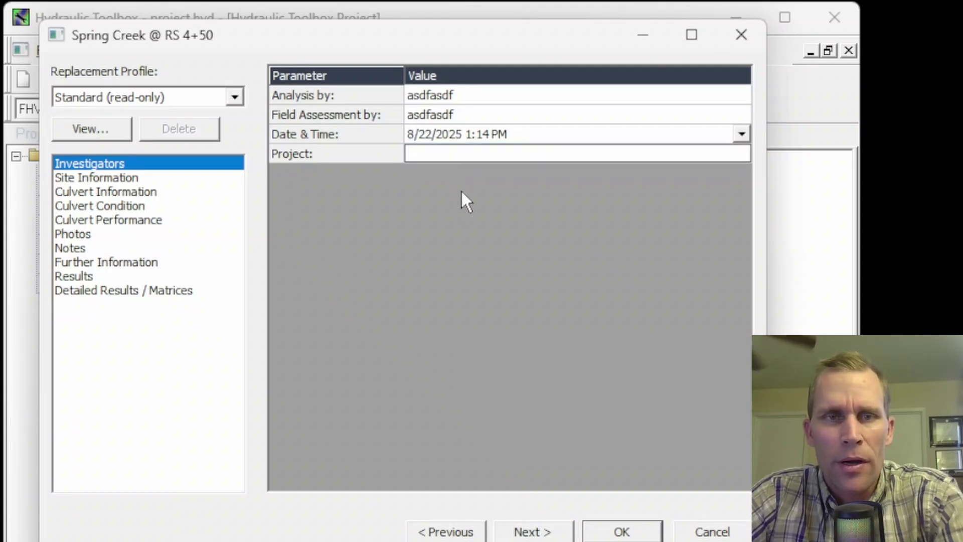
{"action": "type", "text": "adfasdf asdf as"}
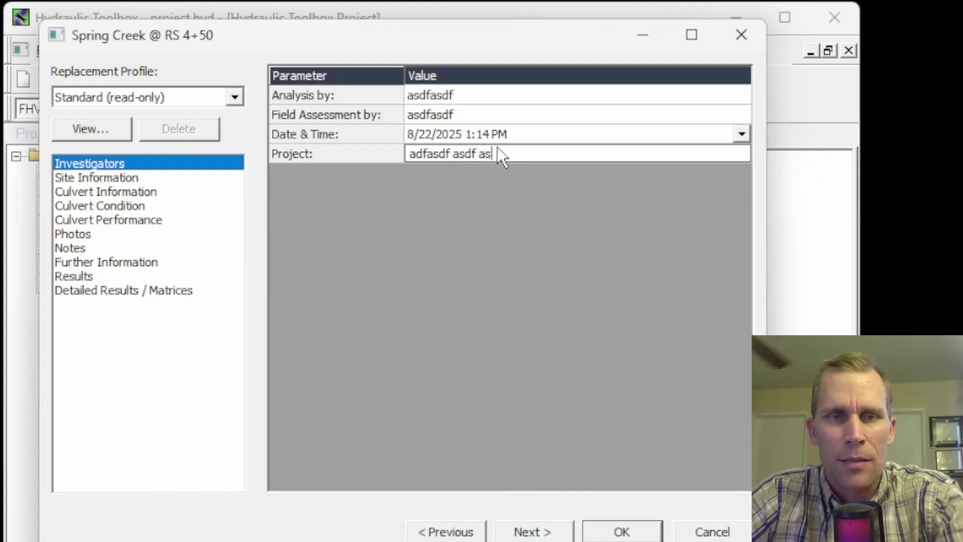
{"action": "left_click", "coordinate": [122, 183]}
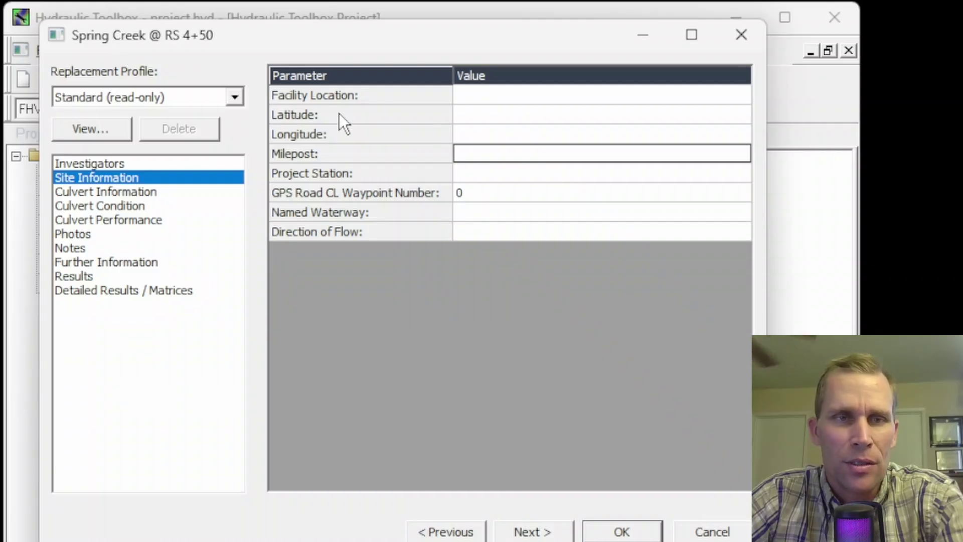
Step: Go through the Site Information fields from Facility Location down to Direction of Flow
{"action": "left_click", "coordinate": [481, 101]}
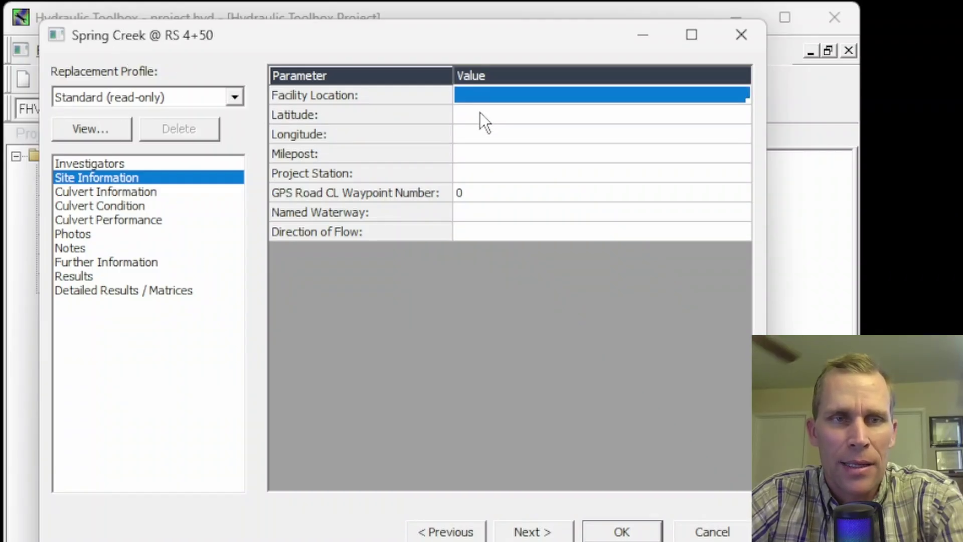
{"action": "left_click", "coordinate": [480, 114]}
{"action": "left_click", "coordinate": [483, 137]}
{"action": "left_click", "coordinate": [484, 150]}
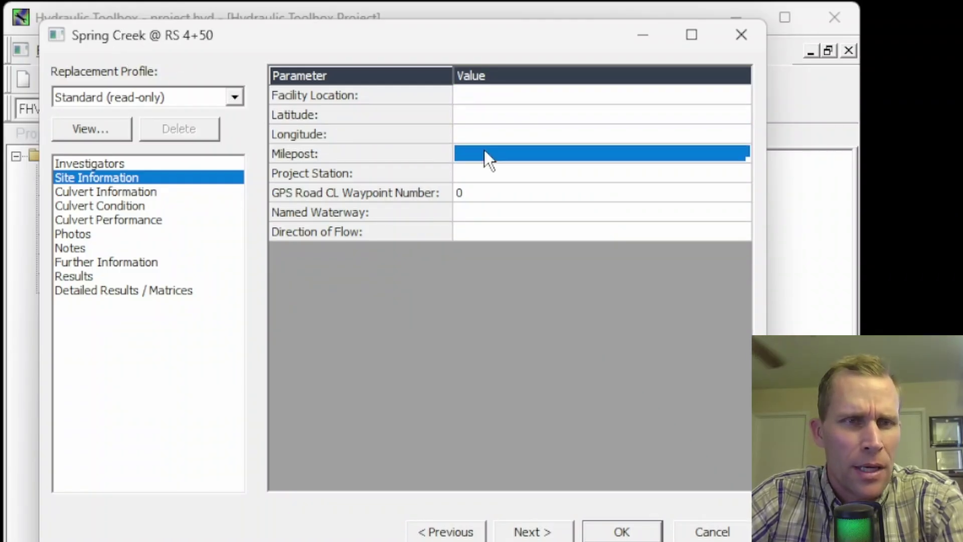
{"action": "left_click", "coordinate": [473, 177]}
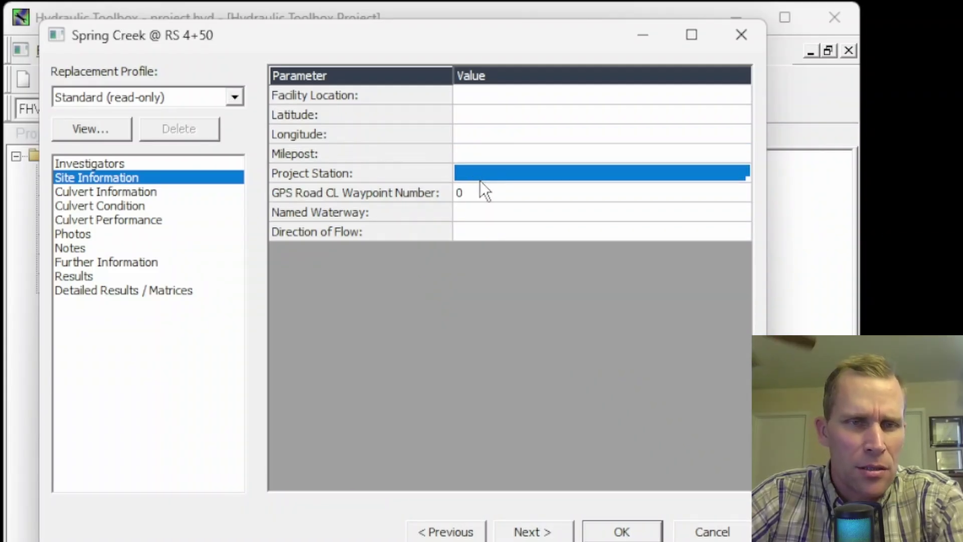
{"action": "left_click", "coordinate": [487, 201]}
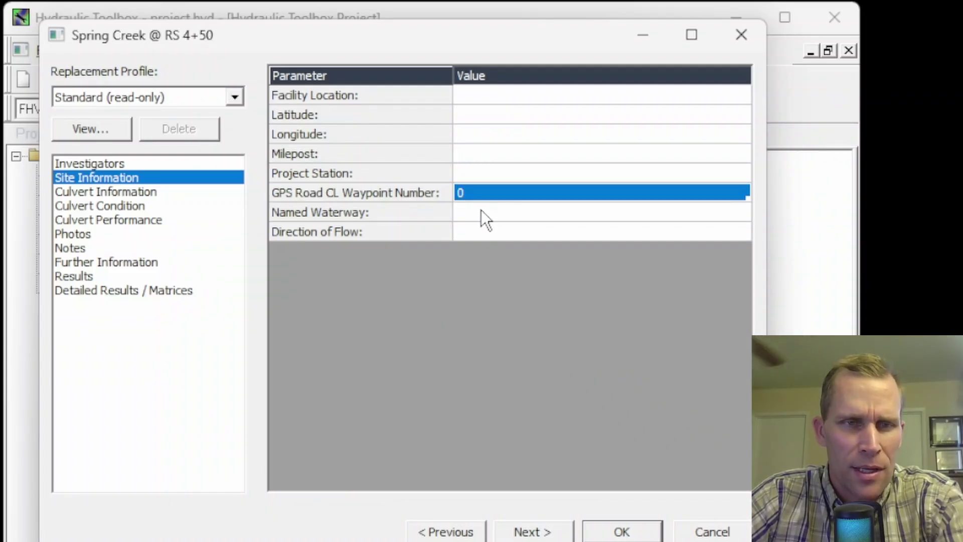
{"action": "left_click", "coordinate": [471, 220]}
{"action": "left_click", "coordinate": [473, 231]}
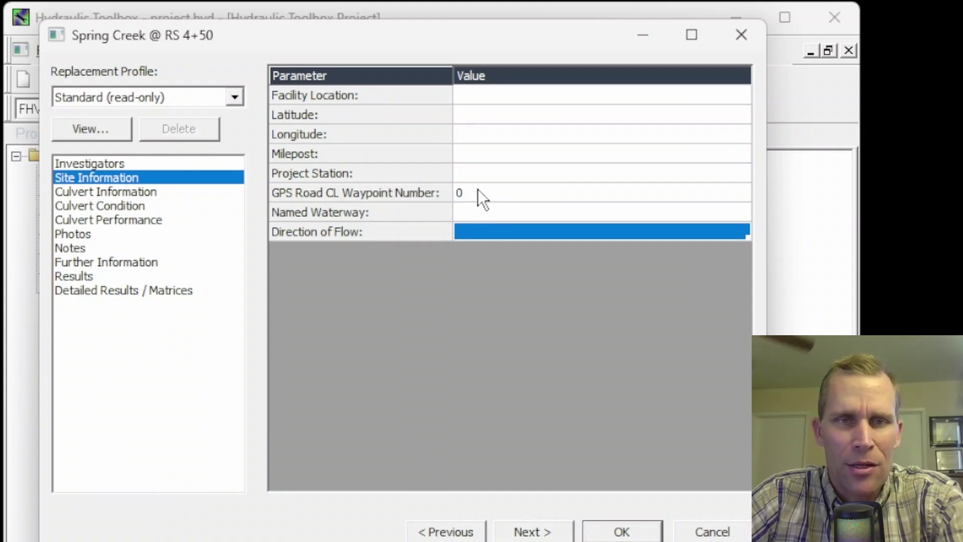
Step: Enter "asdfa" as the site's latitude and "asdf" as its longitude
{"action": "left_click", "coordinate": [476, 117]}
{"action": "type", "text": "asdfa"}
{"action": "left_click", "coordinate": [482, 137]}
{"action": "type", "text": "asdf"}
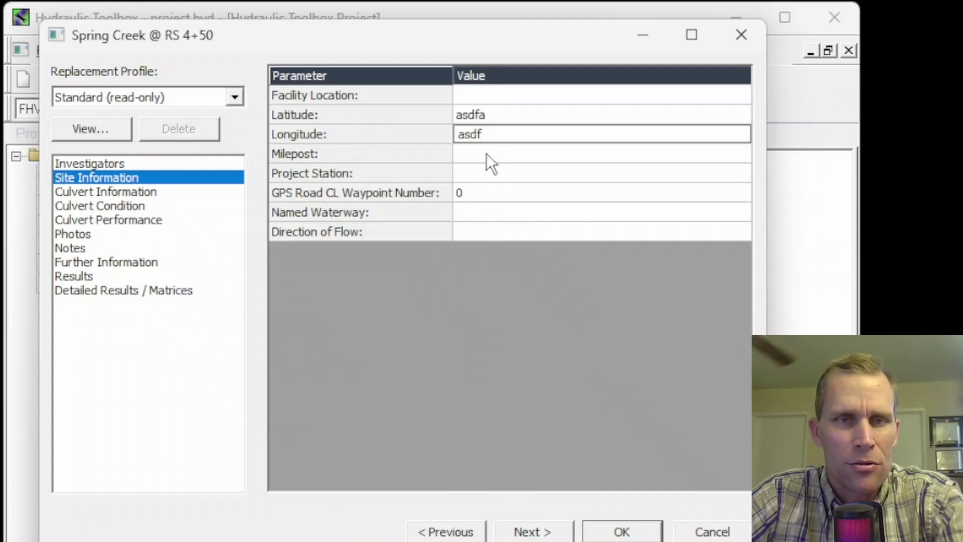
{"action": "left_click", "coordinate": [486, 158]}
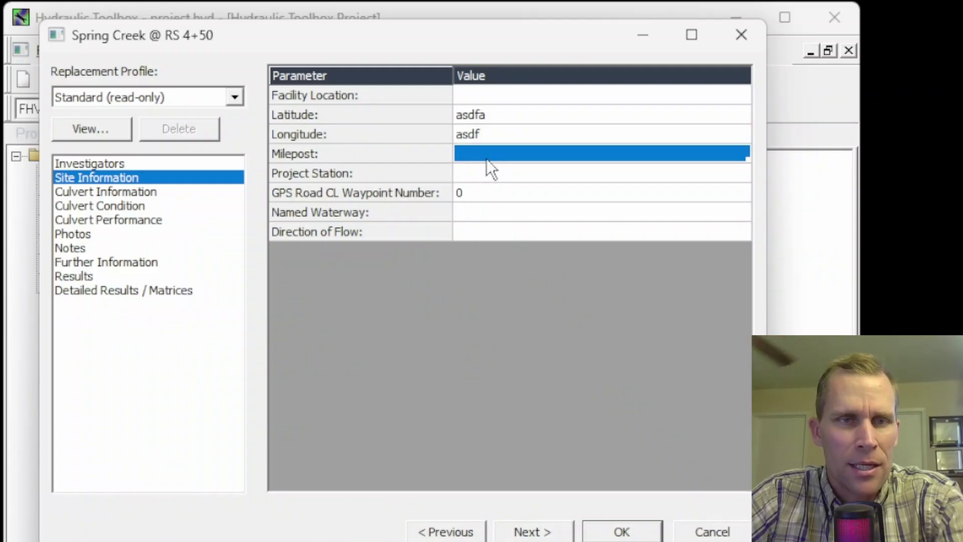
{"action": "left_click", "coordinate": [490, 122]}
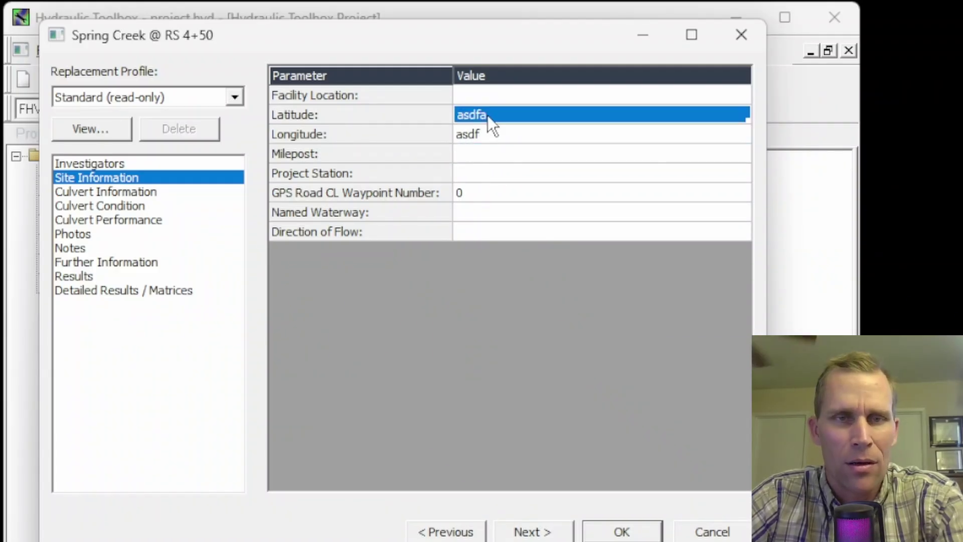
{"action": "left_click", "coordinate": [489, 149]}
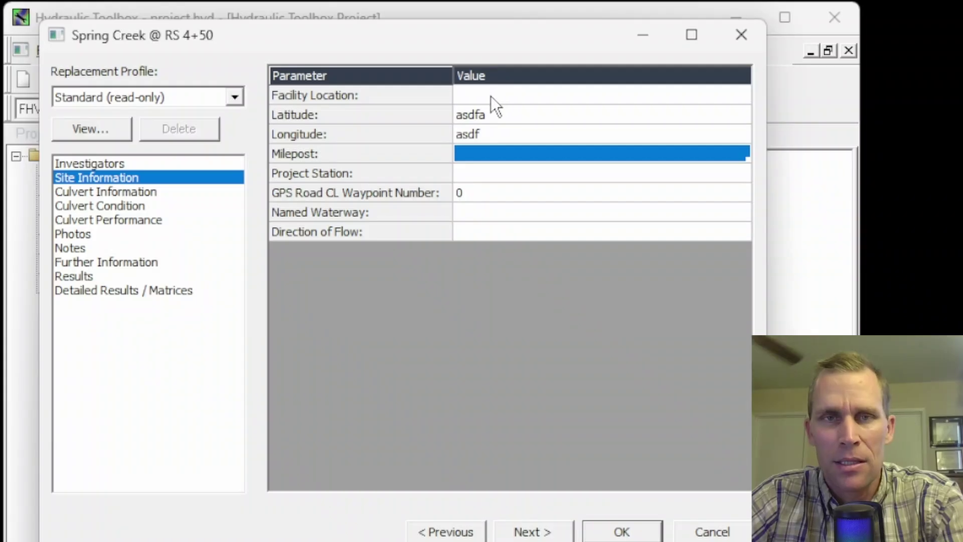
Step: In the Culvert Information data, set the number of barrels to 3 and the barrel length to 80 ft
{"action": "left_click", "coordinate": [79, 196]}
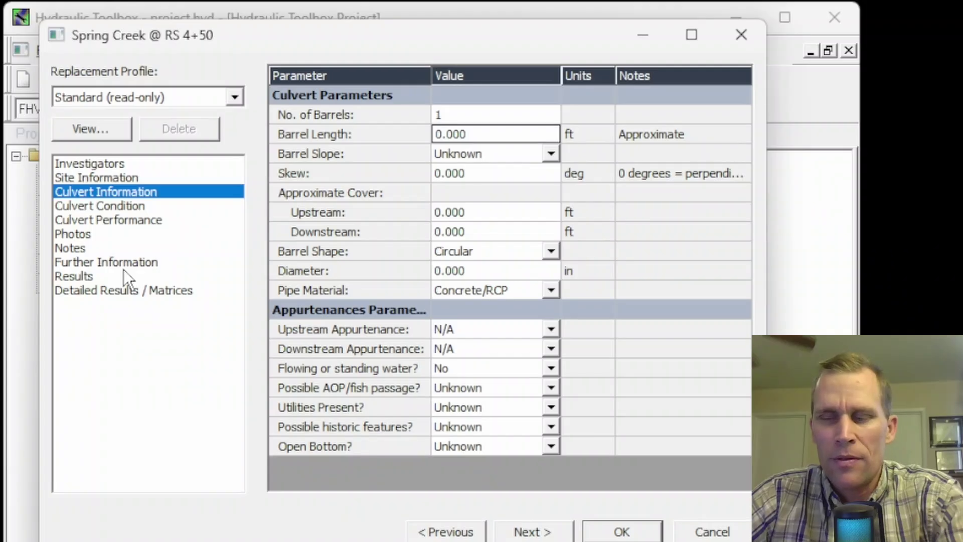
{"action": "left_click", "coordinate": [471, 118]}
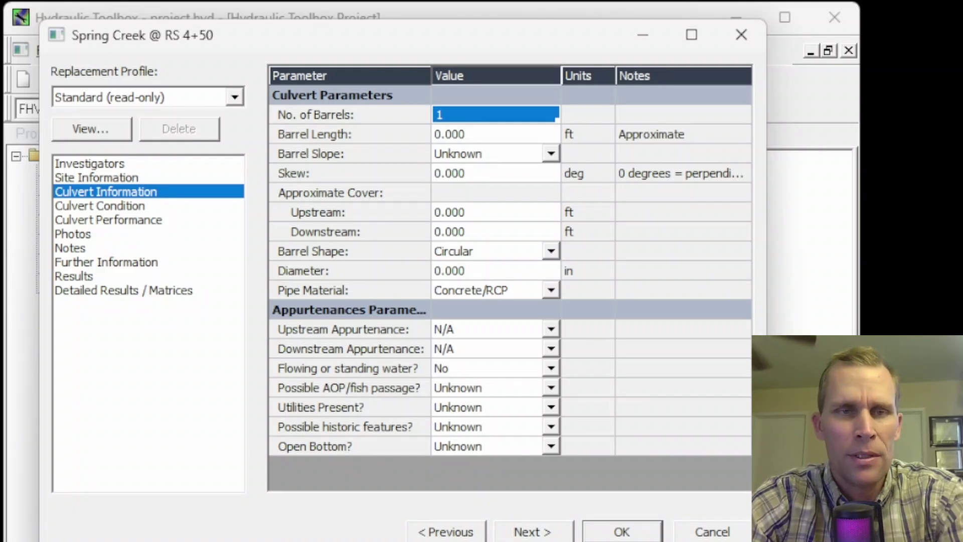
{"action": "type", "text": "3"}
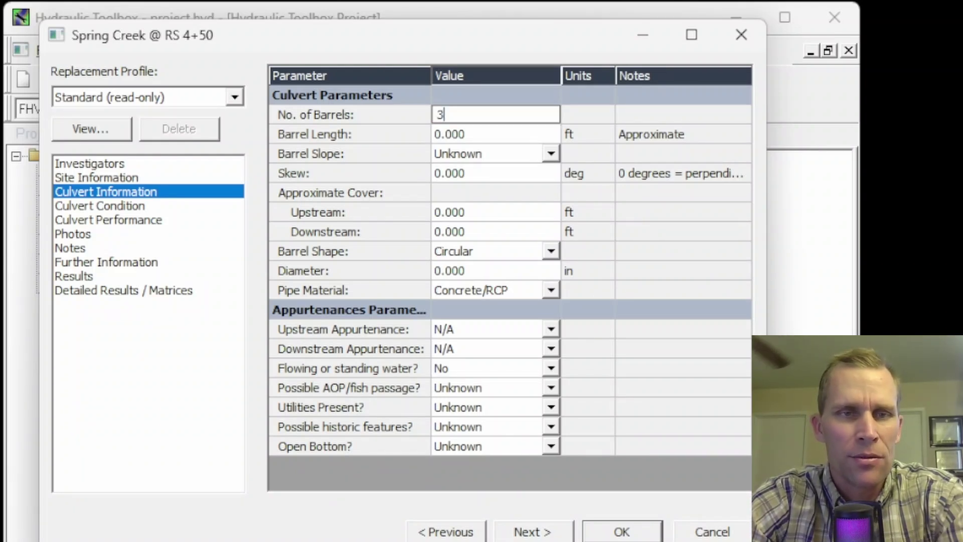
{"action": "key", "text": "Tab"}
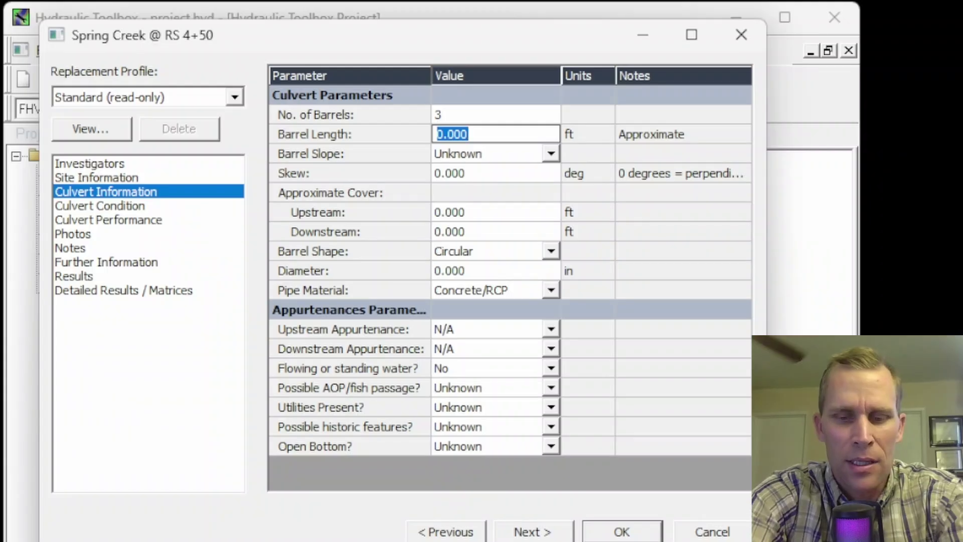
{"action": "type", "text": "80"}
{"action": "key", "text": "Return"}
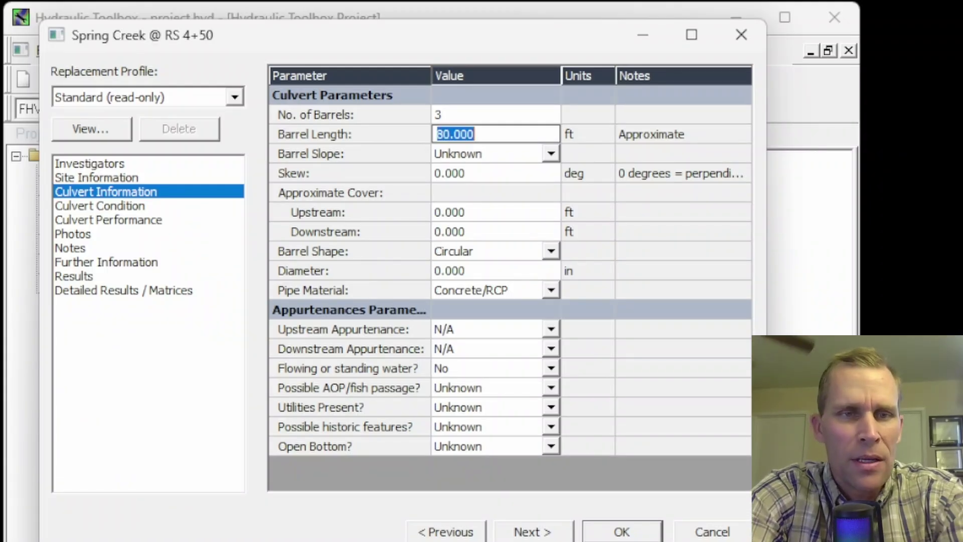
Step: Set the culvert's barrel slope to Mild
{"action": "key", "text": "Tab"}
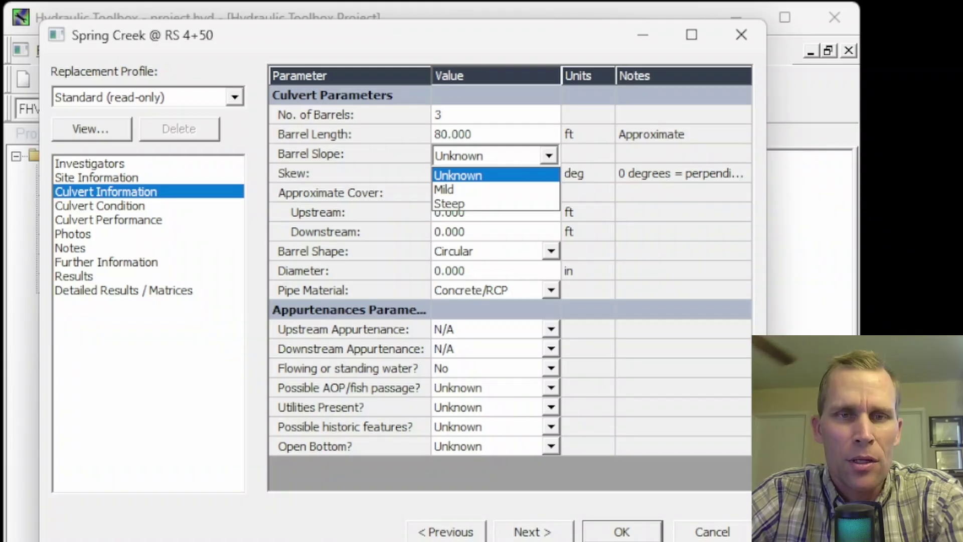
{"action": "left_click", "coordinate": [422, 163]}
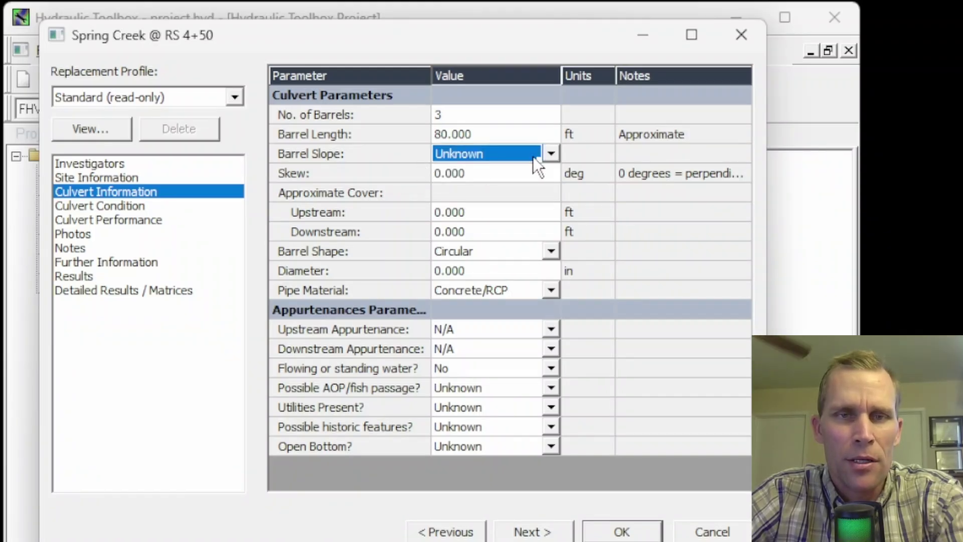
{"action": "left_click", "coordinate": [552, 154]}
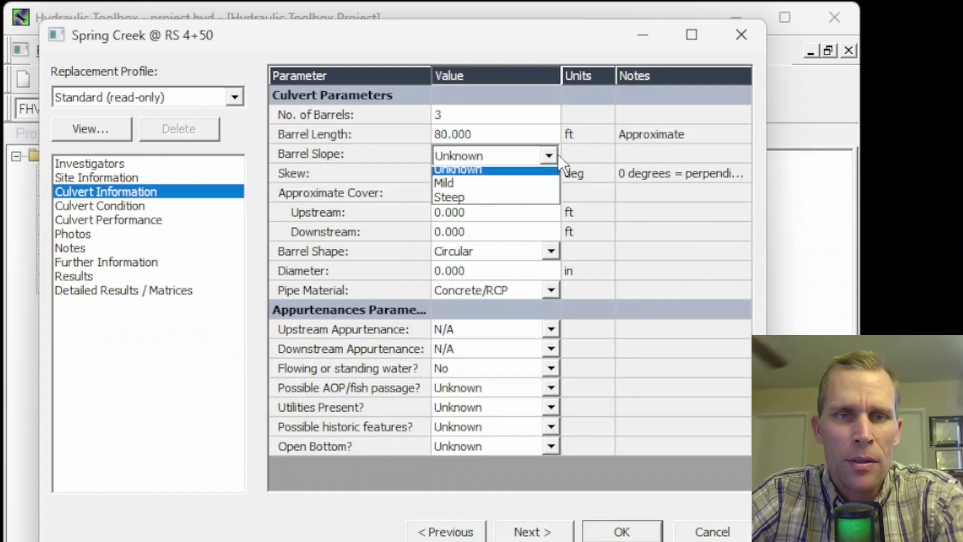
{"action": "left_click", "coordinate": [468, 190]}
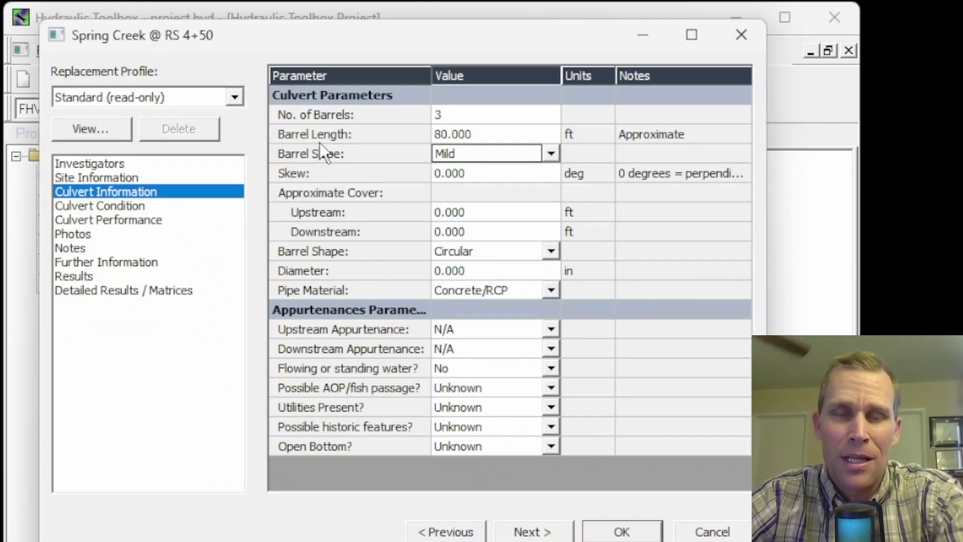
{"action": "left_click", "coordinate": [552, 155]}
{"action": "left_click", "coordinate": [501, 189]}
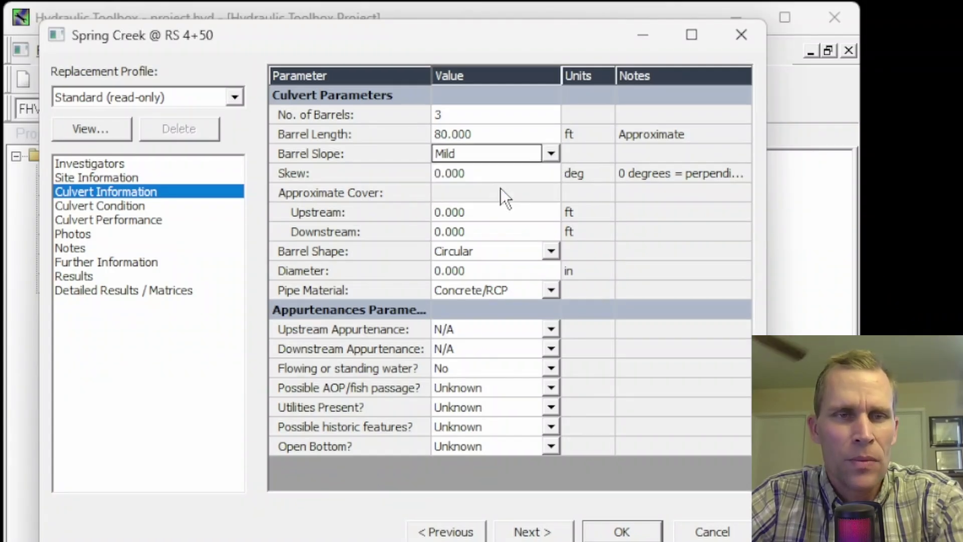
Step: Keep the skew at 0 degrees and set the approximate cover to 10 ft both upstream and downstream
{"action": "left_click", "coordinate": [461, 175]}
{"action": "left_click", "coordinate": [464, 176]}
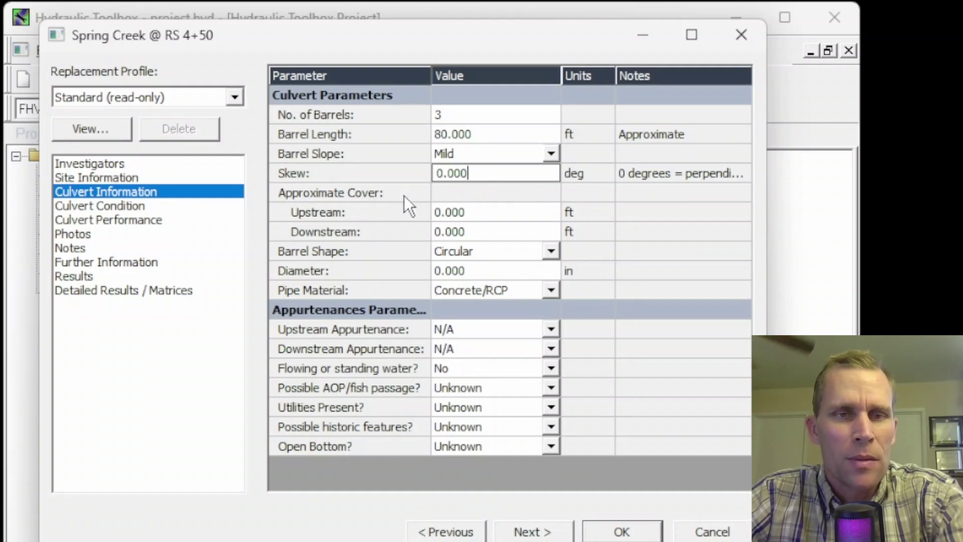
{"action": "left_click", "coordinate": [480, 217]}
{"action": "type", "text": "10"}
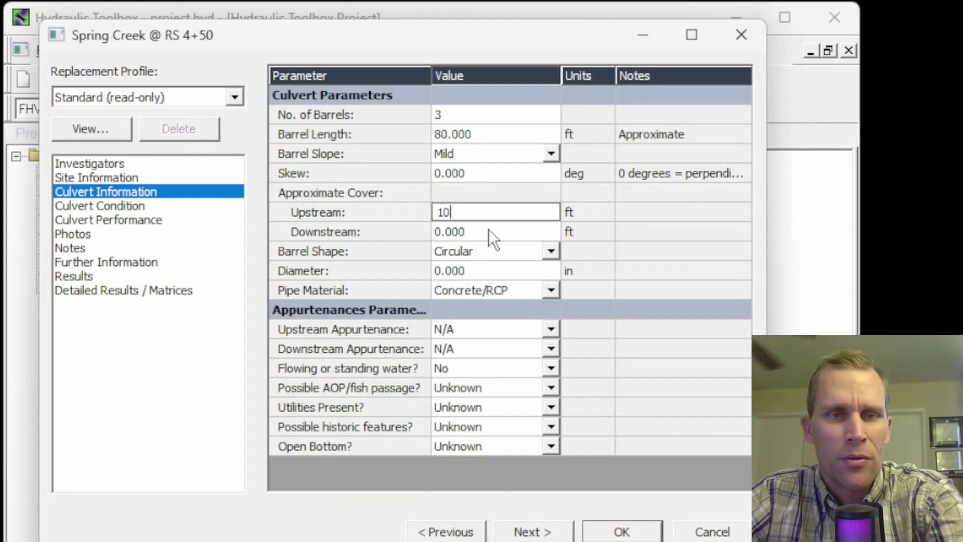
{"action": "left_click", "coordinate": [488, 230]}
{"action": "type", "text": "10"}
Step: Keep the Circular barrel shape and Concrete/RCP pipe material, and set the barrel diameter to 6 in
{"action": "left_click", "coordinate": [510, 251]}
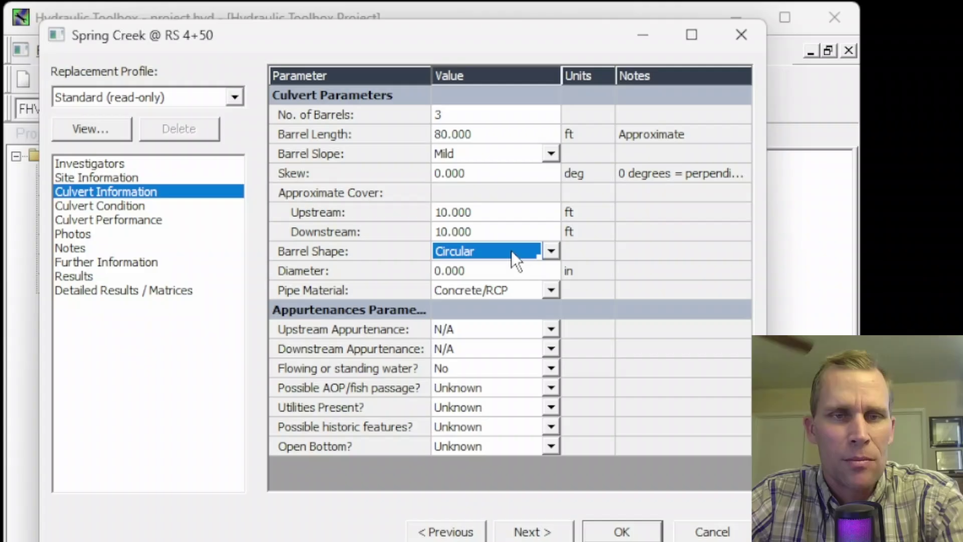
{"action": "left_click", "coordinate": [551, 250]}
{"action": "left_click", "coordinate": [552, 251]}
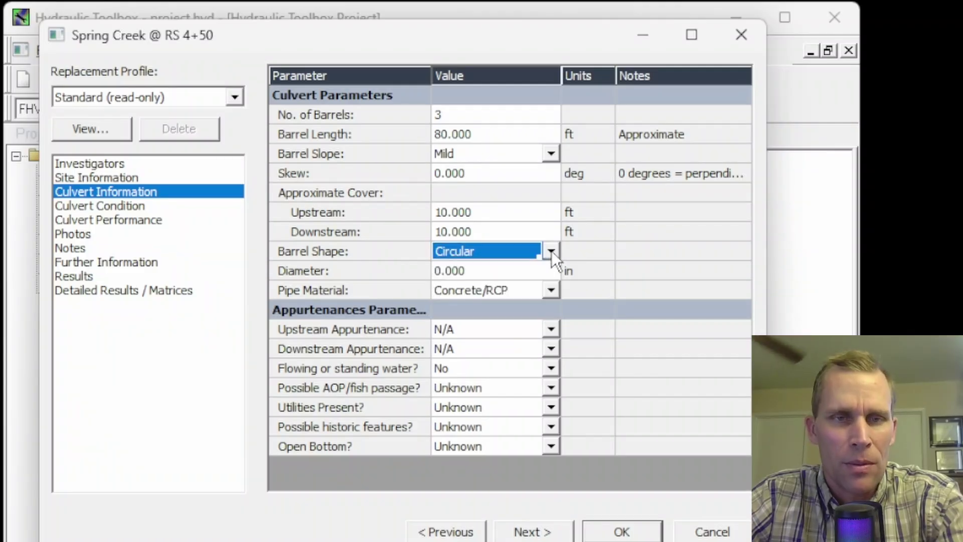
{"action": "left_click", "coordinate": [501, 271]}
{"action": "type", "text": "6"}
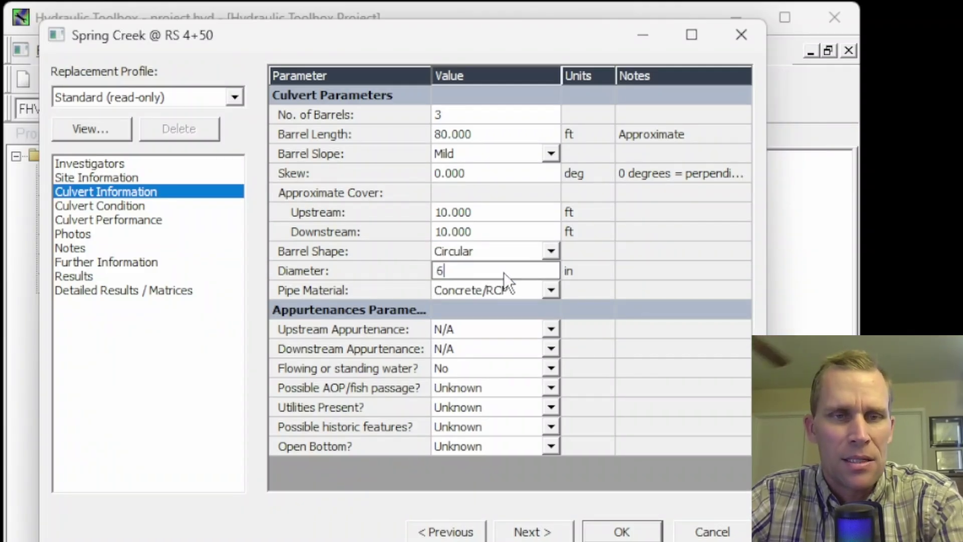
{"action": "left_click", "coordinate": [550, 291]}
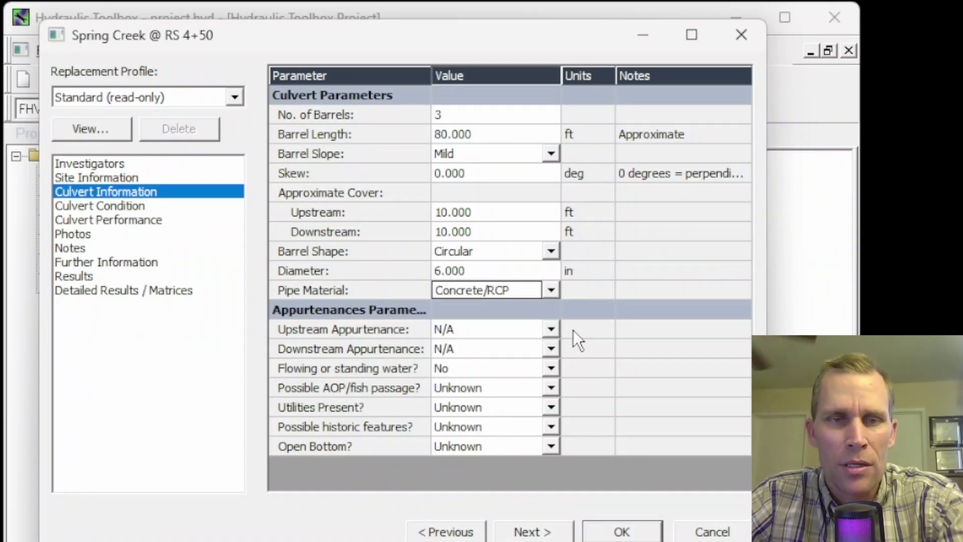
Step: Set the upstream appurtenance to Projecting and leave the downstream appurtenance as N/A
{"action": "left_click", "coordinate": [550, 329]}
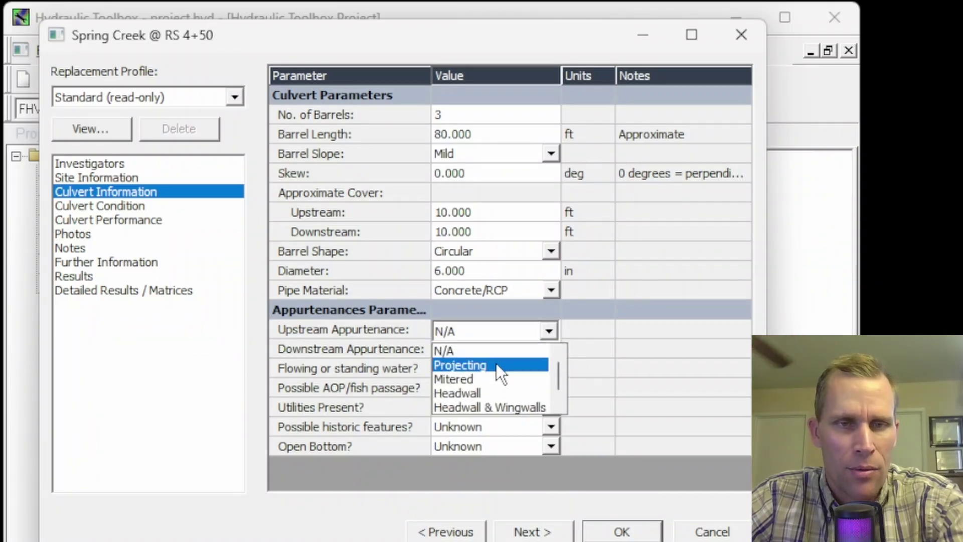
{"action": "left_click", "coordinate": [495, 363]}
{"action": "left_click", "coordinate": [550, 349]}
{"action": "left_click", "coordinate": [517, 369]}
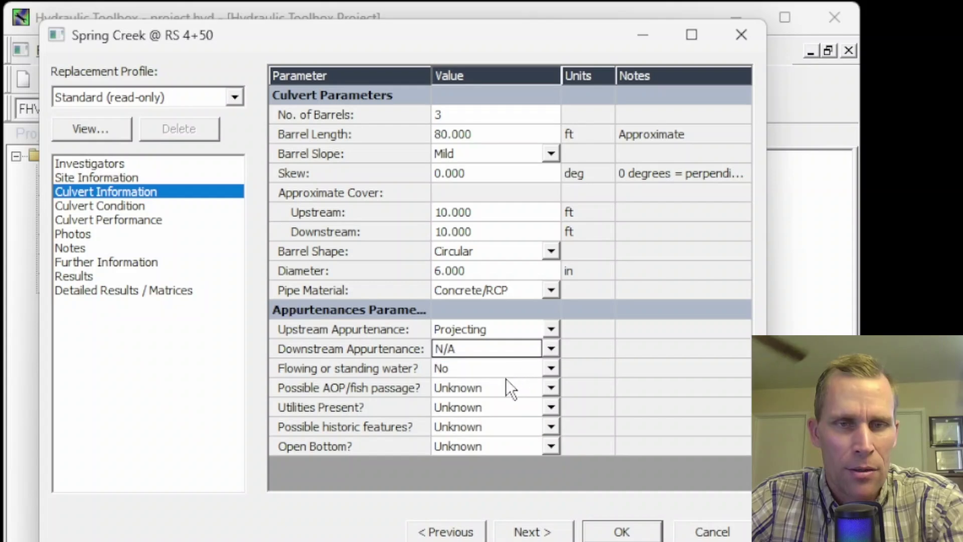
{"action": "left_click", "coordinate": [550, 349]}
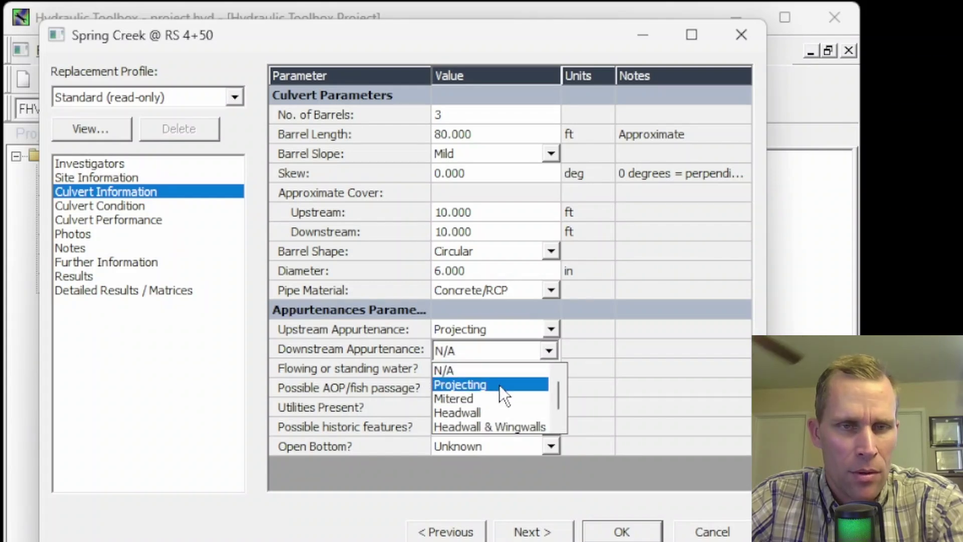
{"action": "left_click", "coordinate": [495, 370]}
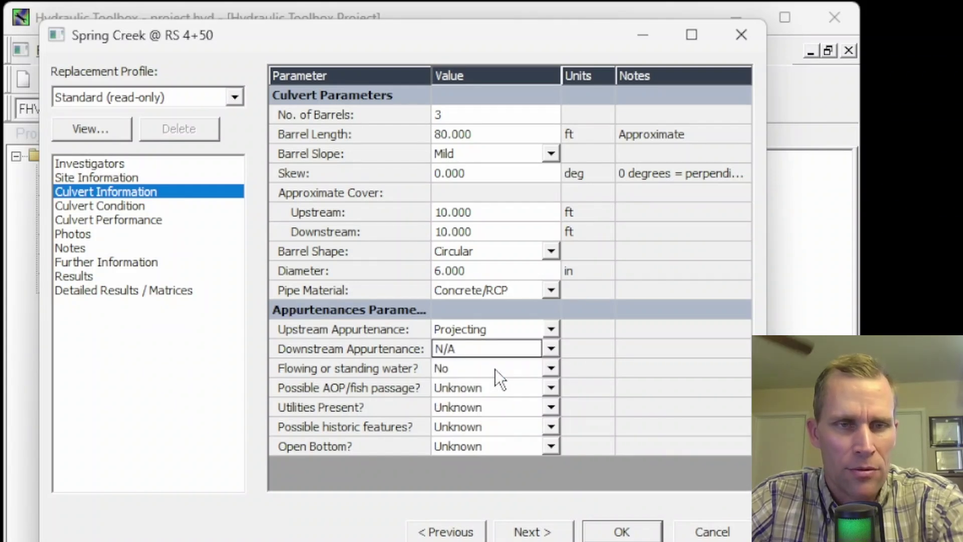
Step: Set flowing or standing water to Yes with 1 ft water depth and 2 ft/s flow velocity, and possible AOP/fish passage to No
{"action": "left_click", "coordinate": [551, 368]}
{"action": "left_click", "coordinate": [513, 400]}
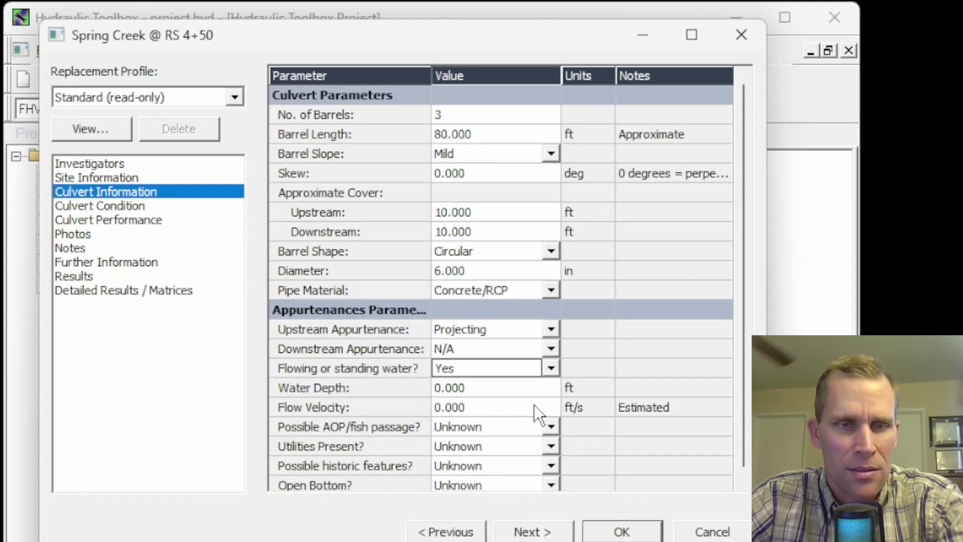
{"action": "left_click", "coordinate": [484, 391]}
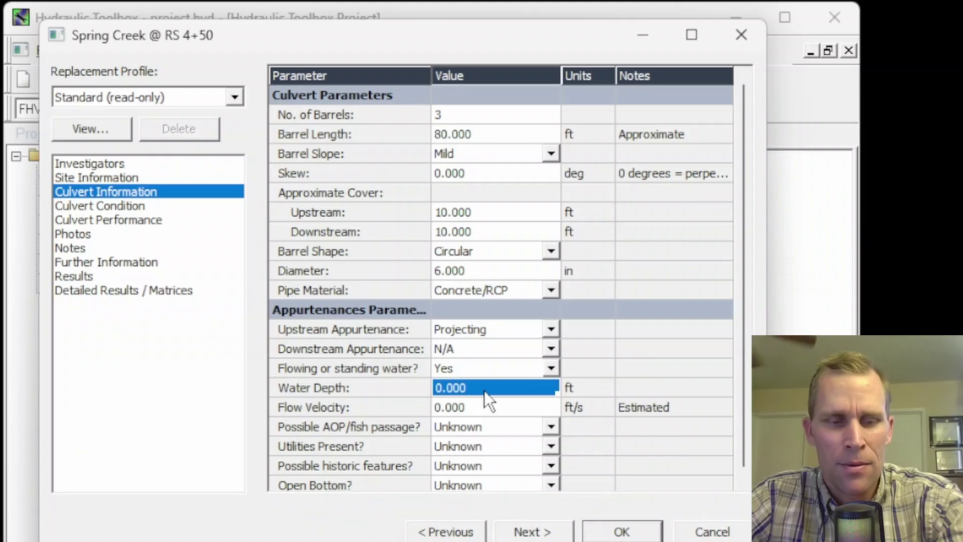
{"action": "type", "text": "1"}
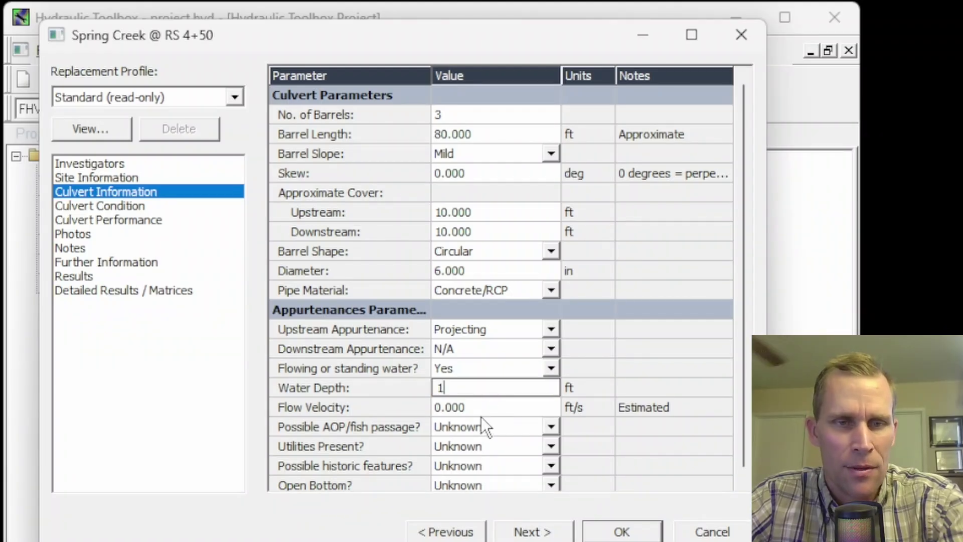
{"action": "left_click", "coordinate": [477, 407]}
{"action": "type", "text": "2"}
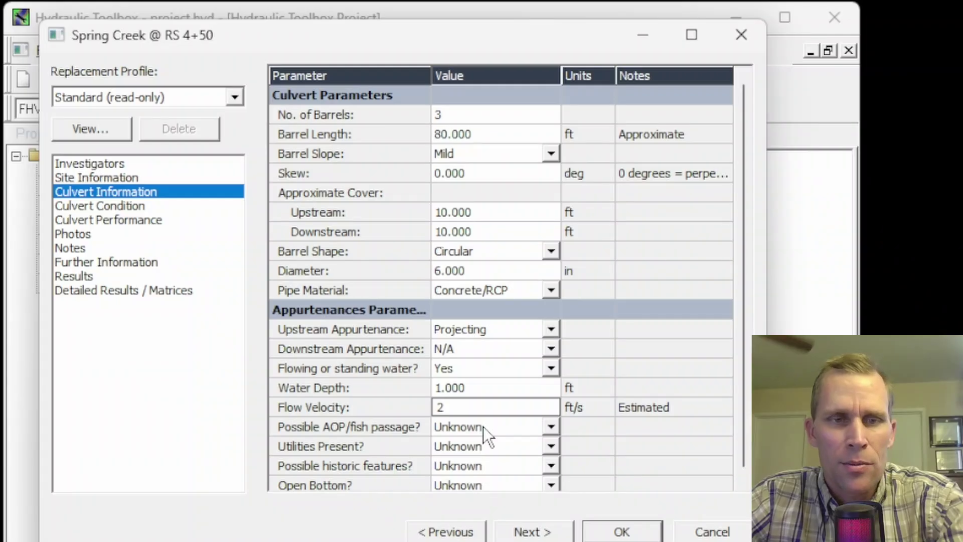
{"action": "left_click", "coordinate": [551, 427]}
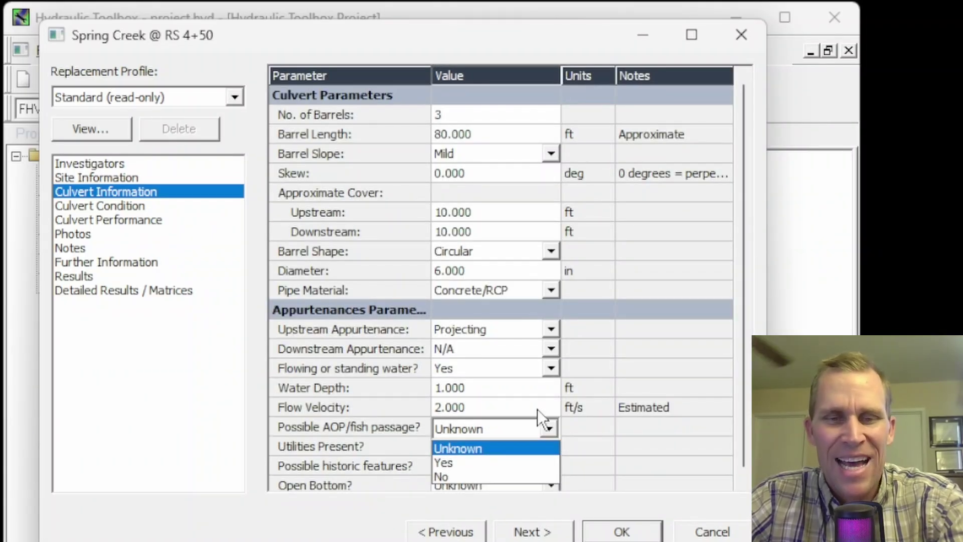
{"action": "left_click", "coordinate": [463, 475]}
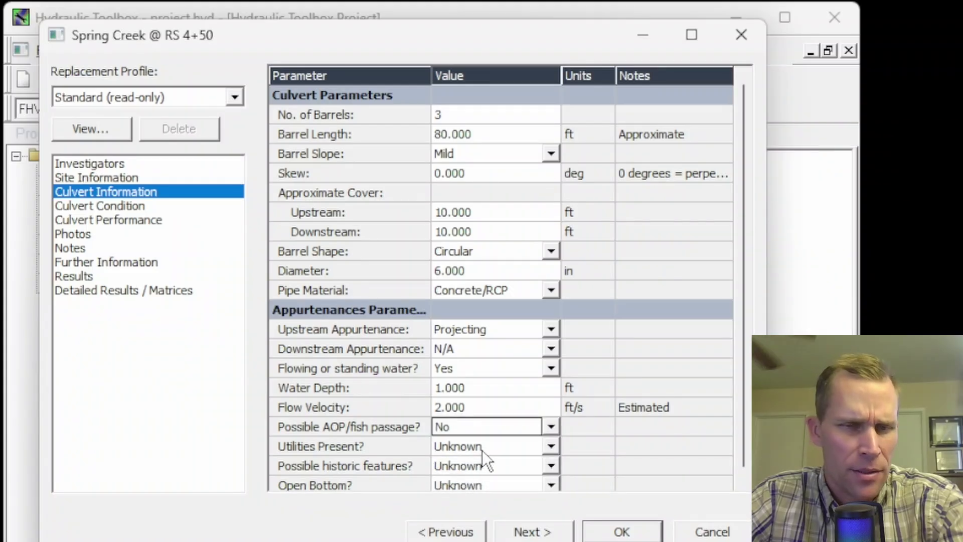
Step: Set Utilities Present and Open Bottom to No, and keep the barrel shape as Circular
{"action": "left_click", "coordinate": [546, 445]}
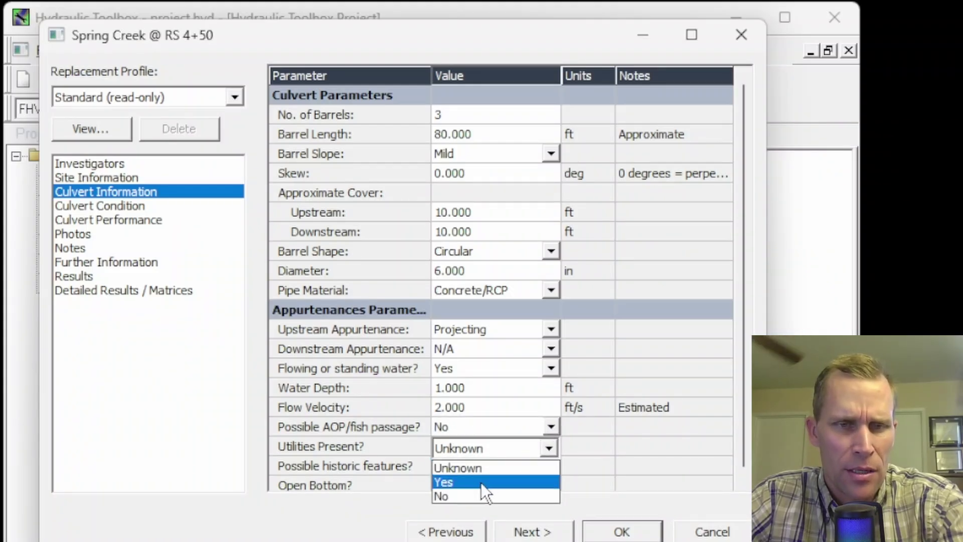
{"action": "left_click", "coordinate": [475, 497]}
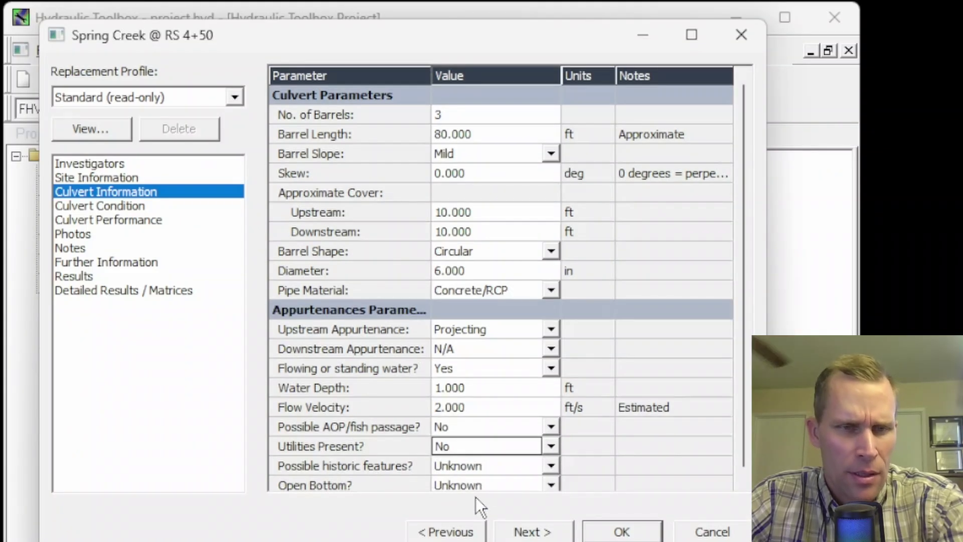
{"action": "left_click", "coordinate": [551, 485]}
{"action": "left_click", "coordinate": [494, 535]}
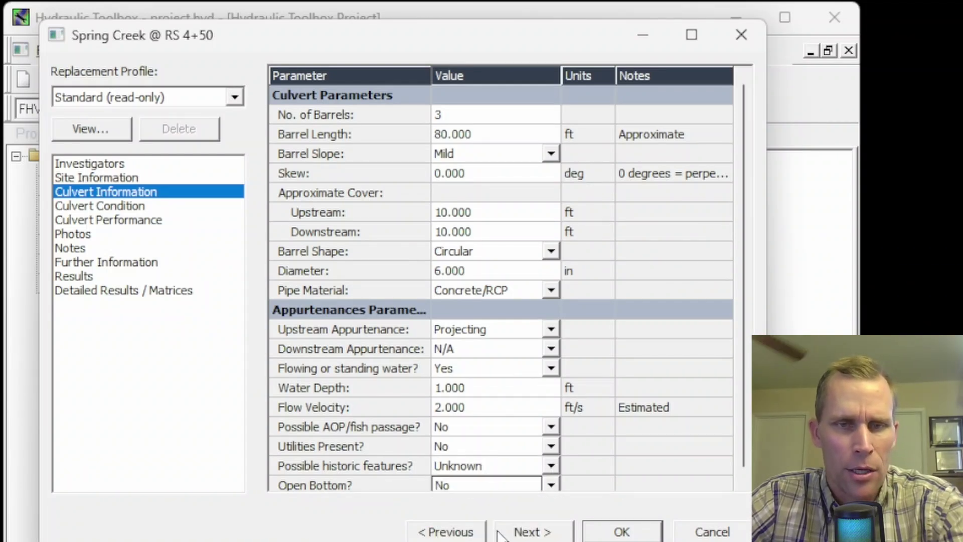
{"action": "scroll", "coordinate": [741, 435], "scroll_direction": "down", "scroll_amount": 1}
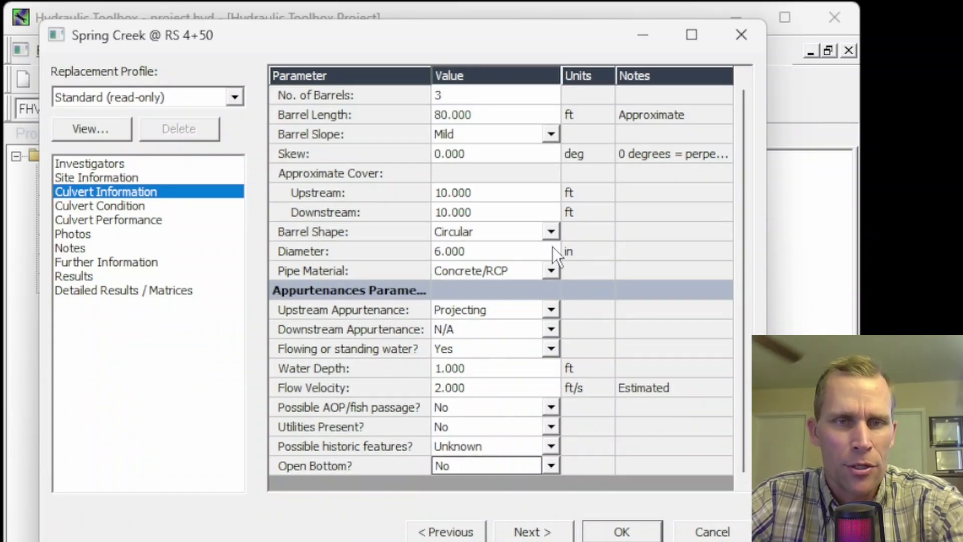
{"action": "left_click", "coordinate": [551, 234]}
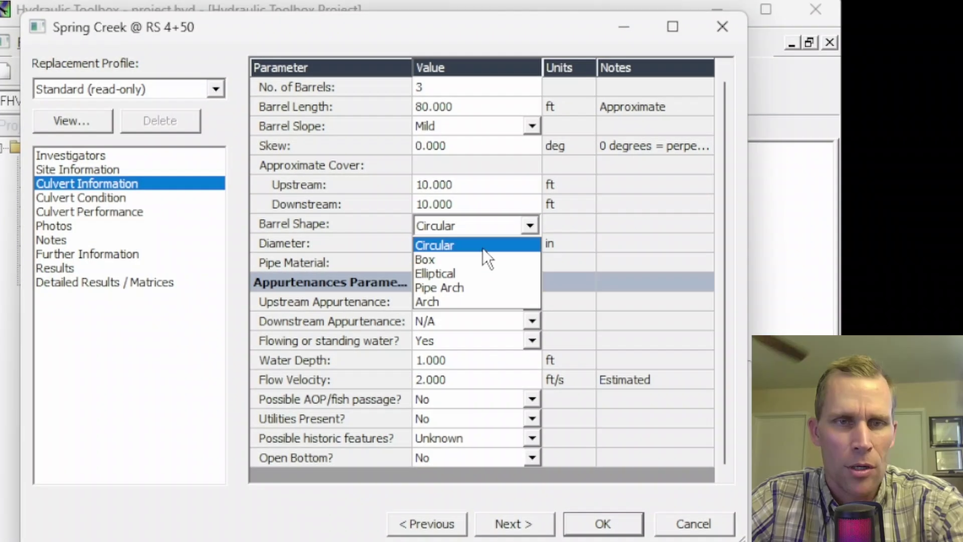
{"action": "left_click", "coordinate": [502, 253]}
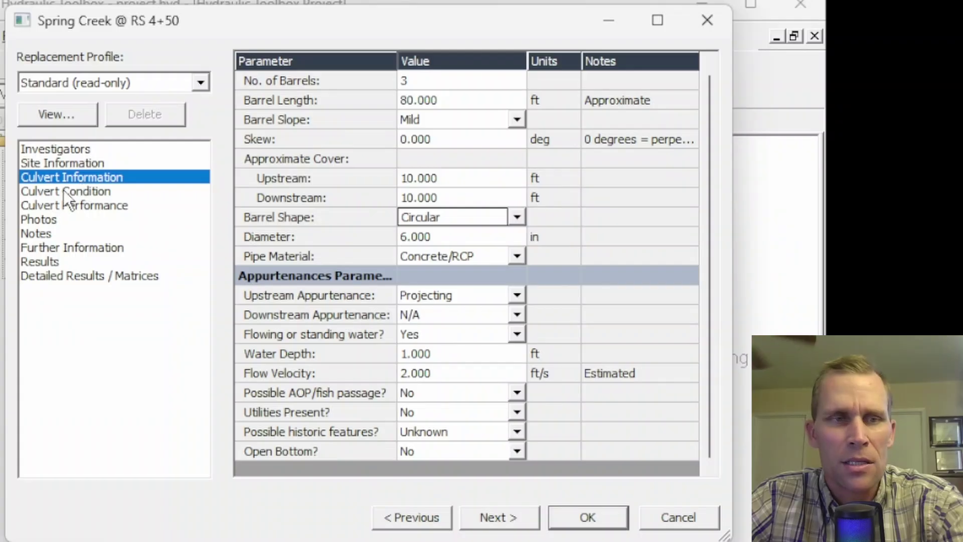
Step: Look through the Culvert Condition and Culvert Performance pages and recheck the Culvert Information entries
{"action": "left_click", "coordinate": [80, 195]}
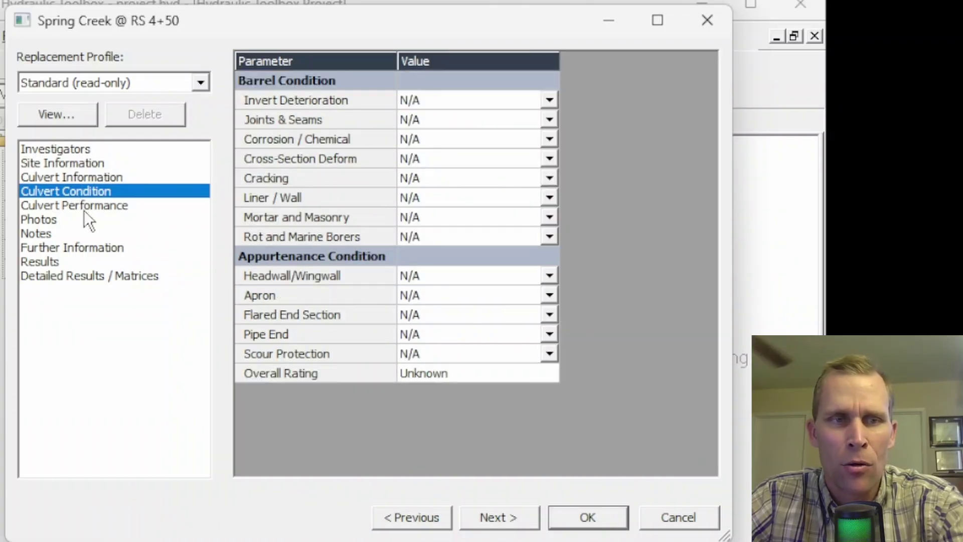
{"action": "left_click", "coordinate": [79, 206]}
{"action": "left_click", "coordinate": [81, 196]}
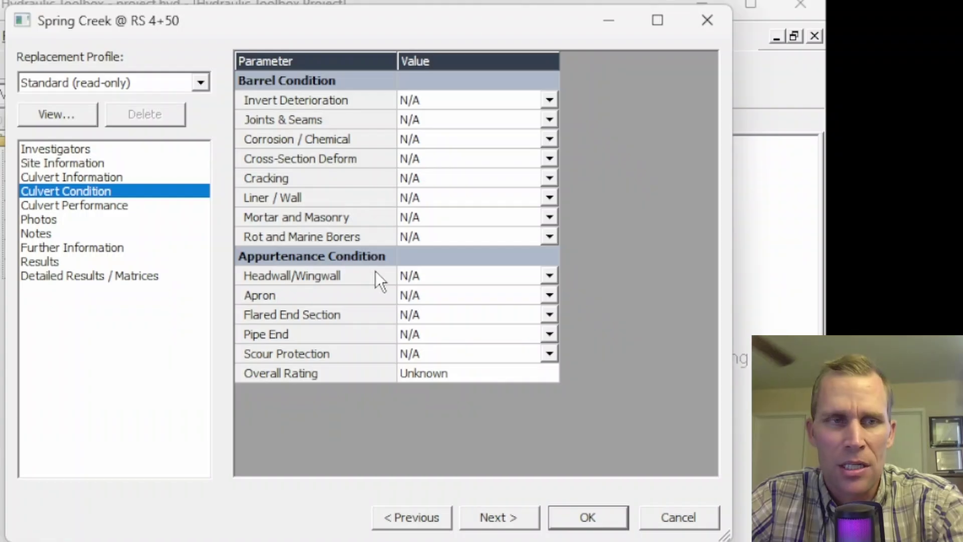
{"action": "left_click", "coordinate": [85, 177]}
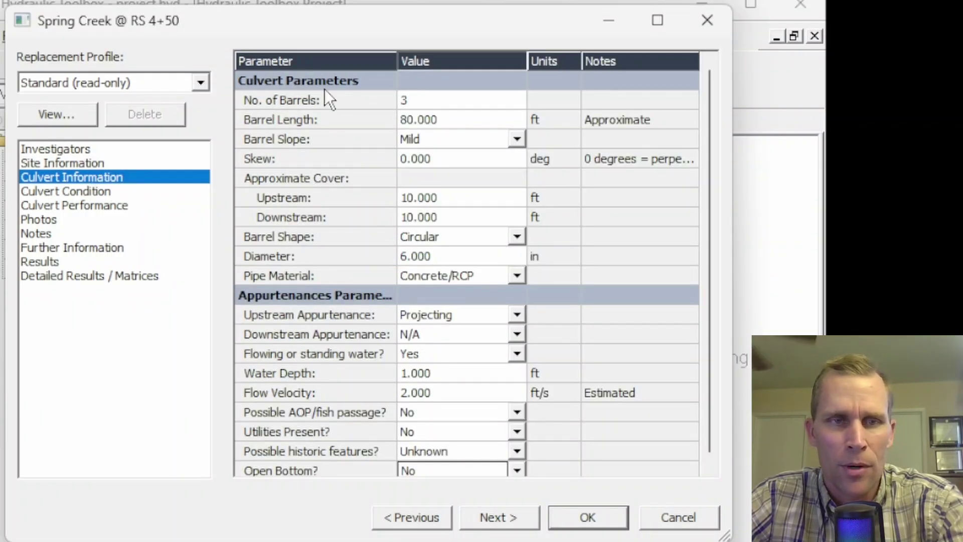
Step: Rate the barrel's Invert Deterioration as Good on the Culvert Condition page
{"action": "left_click", "coordinate": [66, 195]}
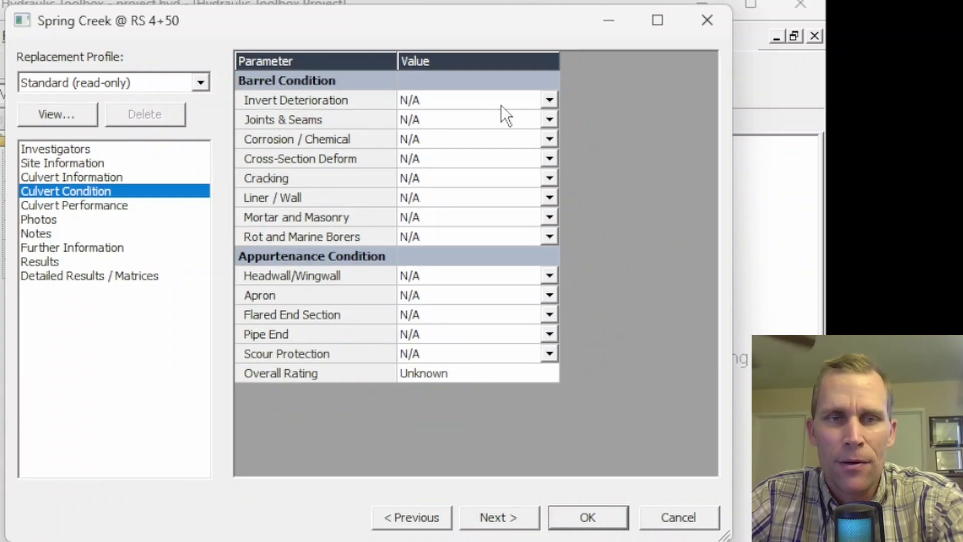
{"action": "left_click", "coordinate": [549, 101]}
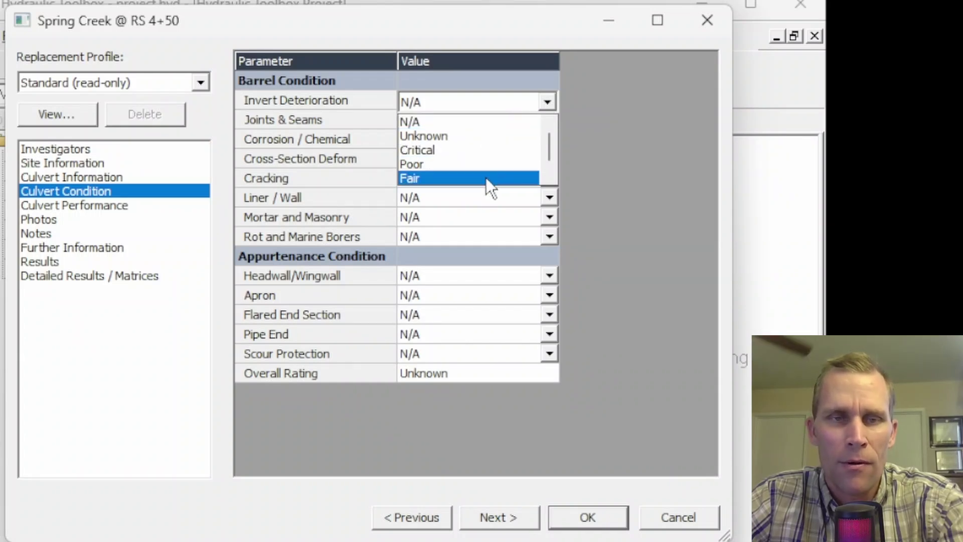
{"action": "scroll", "coordinate": [489, 166], "scroll_direction": "down", "scroll_amount": 1}
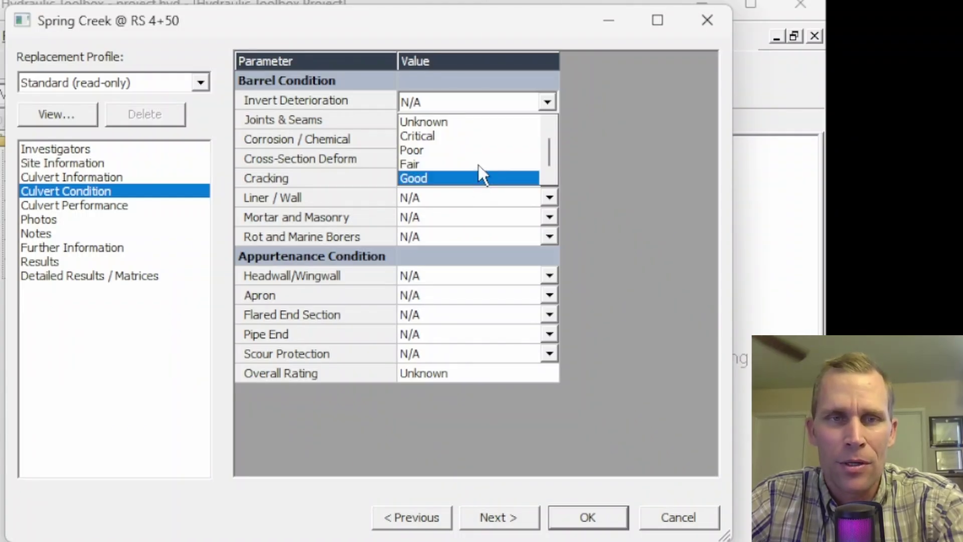
{"action": "scroll", "coordinate": [477, 166], "scroll_direction": "up", "scroll_amount": 1}
{"action": "scroll", "coordinate": [477, 157], "scroll_direction": "down", "scroll_amount": 1}
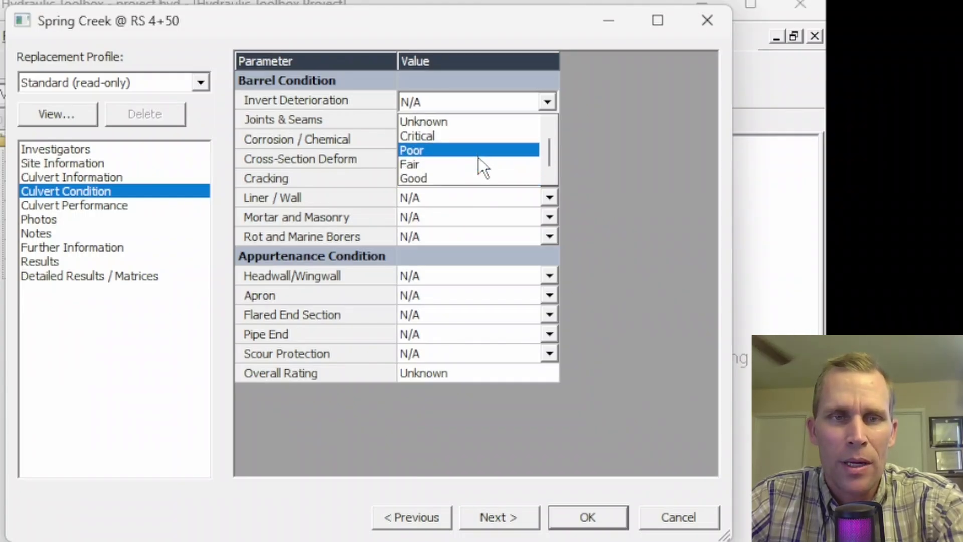
{"action": "left_click", "coordinate": [454, 177]}
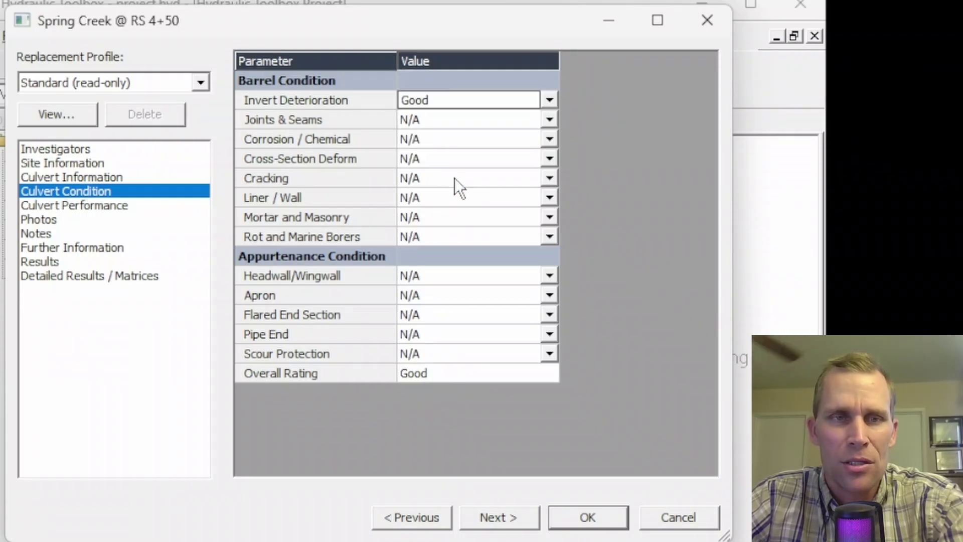
Step: Rate the barrel's Joints & Seams as Good and review the other rating options
{"action": "left_click", "coordinate": [550, 120]}
{"action": "scroll", "coordinate": [464, 175], "scroll_direction": "down", "scroll_amount": 1}
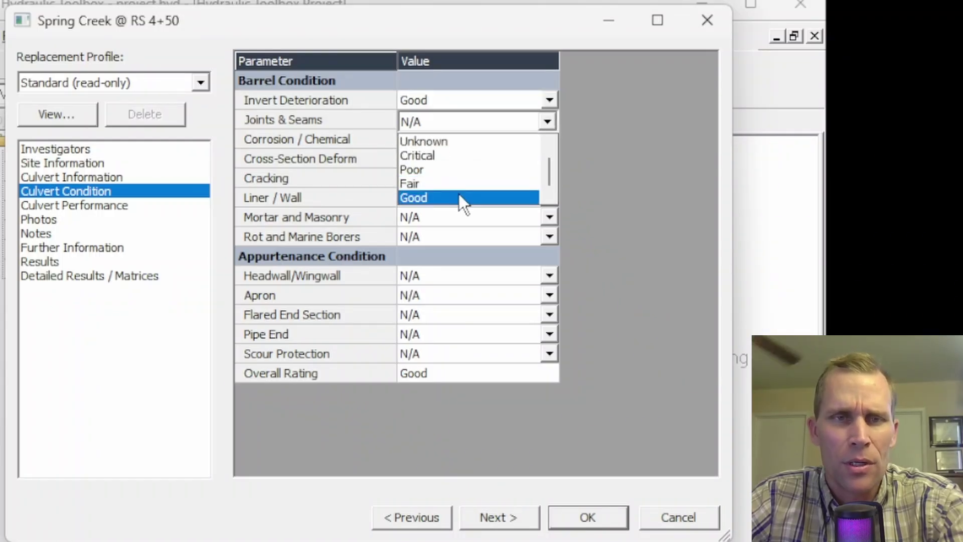
{"action": "left_click", "coordinate": [459, 198]}
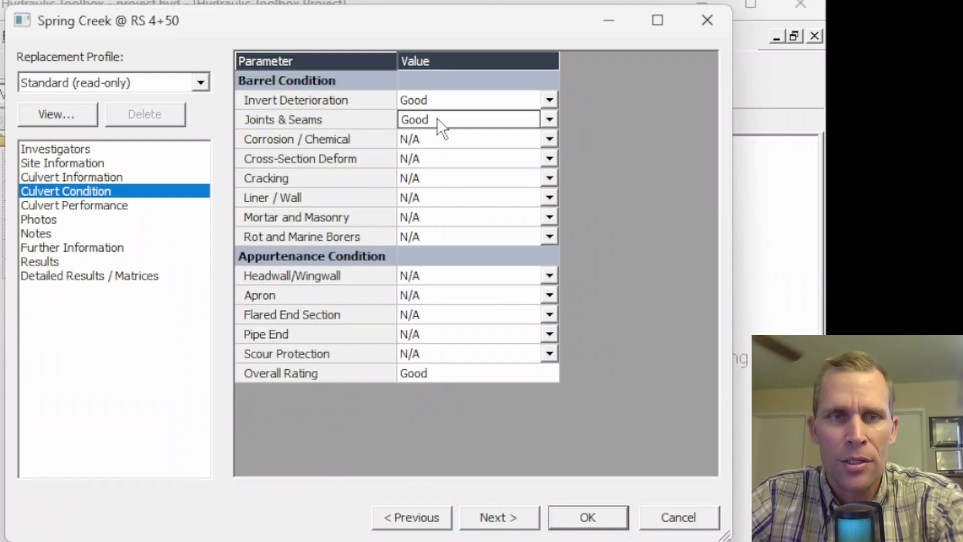
{"action": "left_click", "coordinate": [549, 119]}
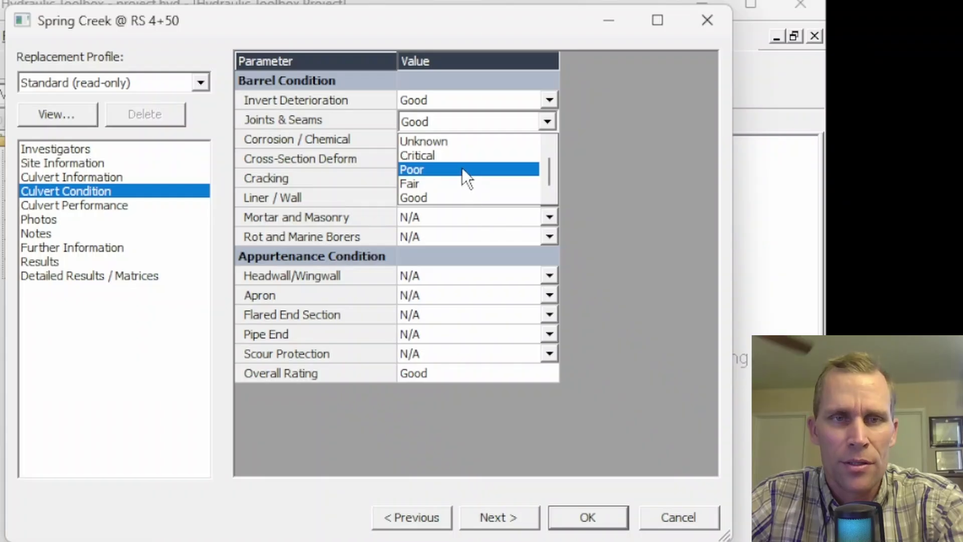
Step: Switch to the FHWA culvert assessment PDF and find the Condition Assessment Rating Codes page in the assessment guide
{"action": "left_click", "coordinate": [451, 32]}
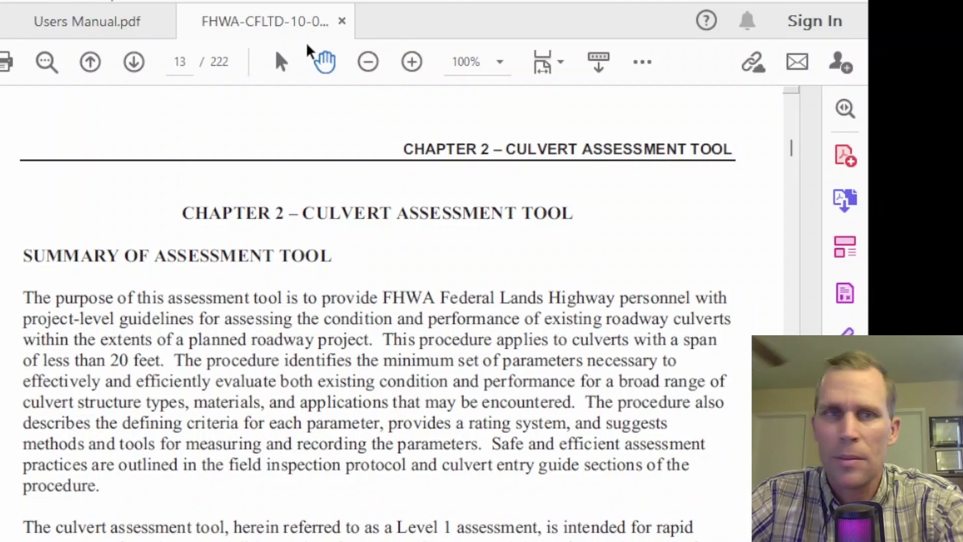
{"action": "left_click", "coordinate": [138, 67]}
{"action": "left_click", "coordinate": [138, 68]}
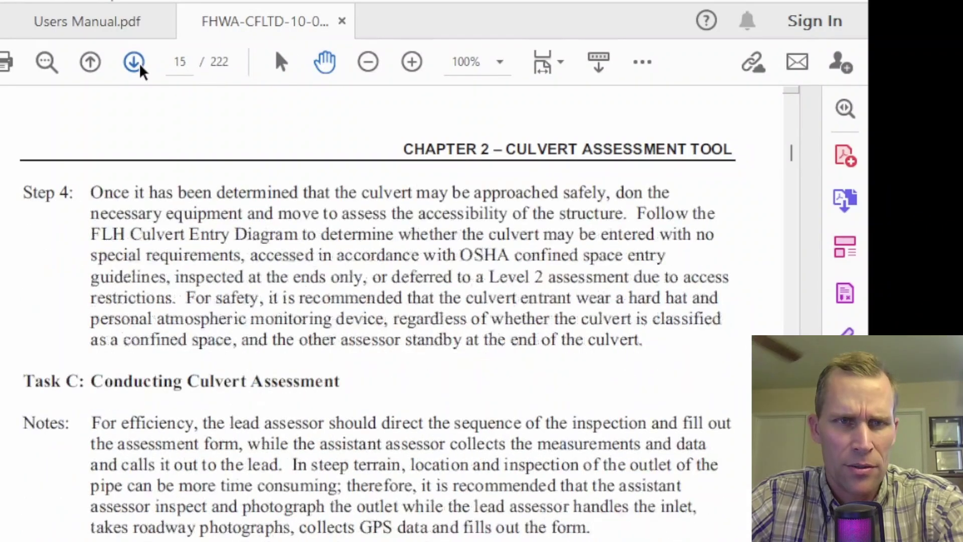
{"action": "left_click", "coordinate": [138, 67]}
{"action": "left_click", "coordinate": [137, 68]}
{"action": "left_click", "coordinate": [137, 67]}
{"action": "left_click", "coordinate": [137, 68]}
{"action": "left_click", "coordinate": [137, 67]}
{"action": "left_click", "coordinate": [138, 67]}
{"action": "left_click", "coordinate": [138, 67]}
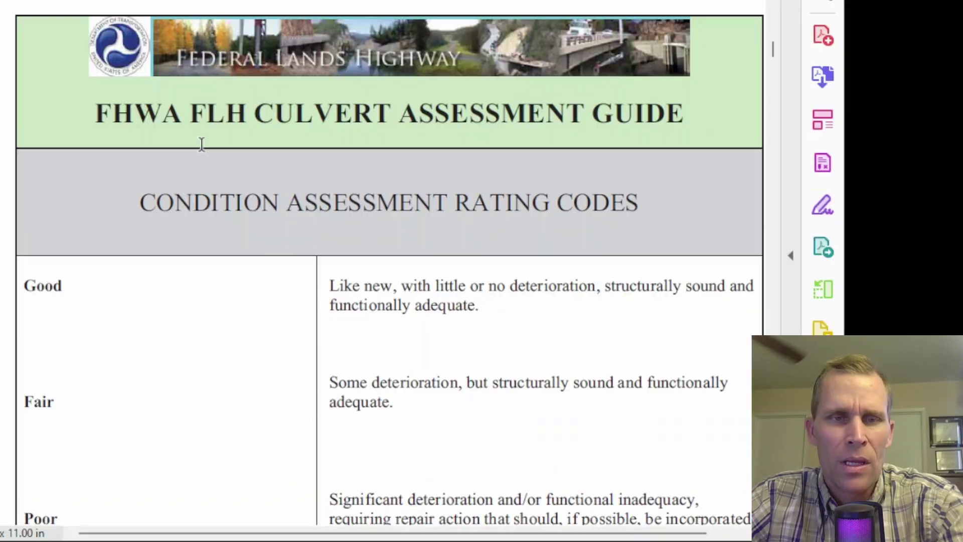
Step: Read the definitions of the Good, Fair, Poor, Critical and Unknown condition rating codes
{"action": "scroll", "coordinate": [201, 144], "scroll_direction": "down", "scroll_amount": 3}
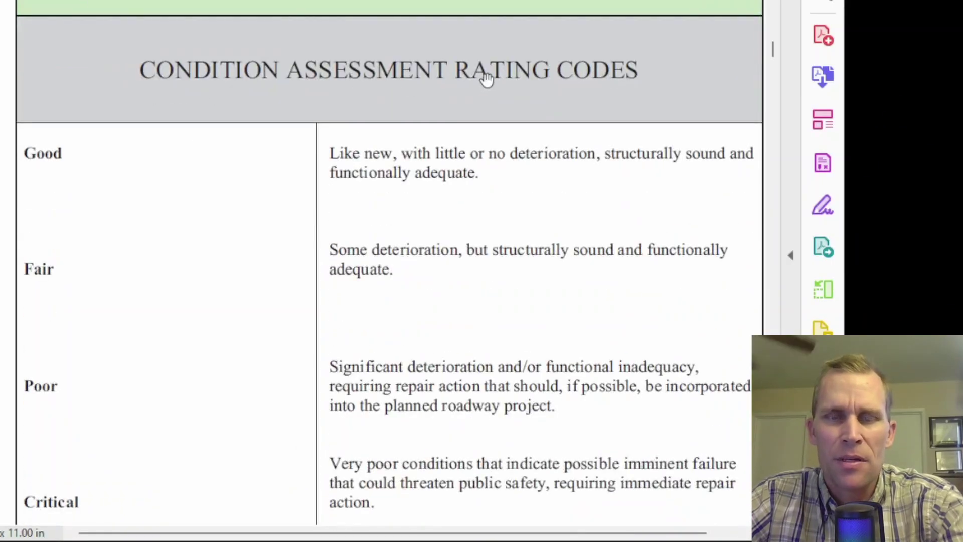
{"action": "scroll", "coordinate": [619, 70], "scroll_direction": "down", "scroll_amount": 2}
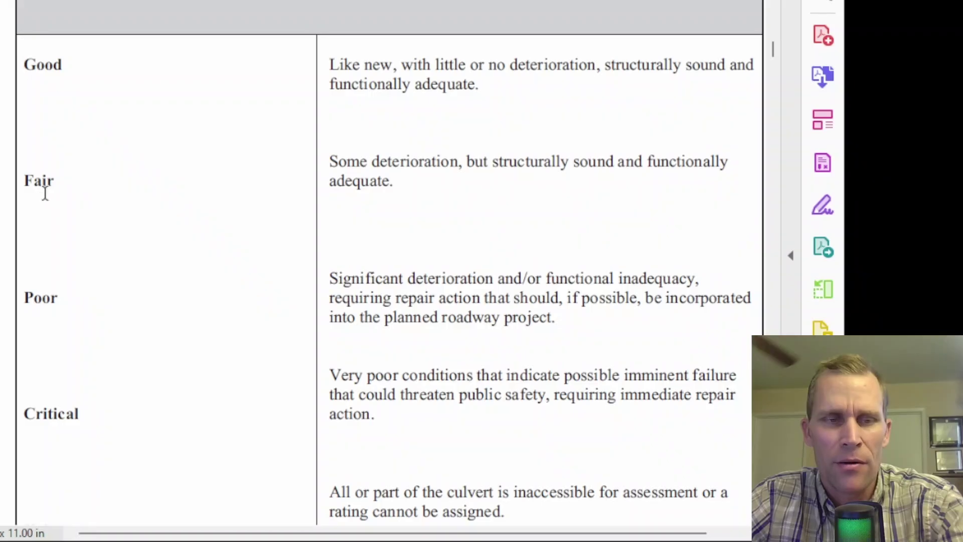
{"action": "scroll", "coordinate": [45, 215], "scroll_direction": "down", "scroll_amount": 3}
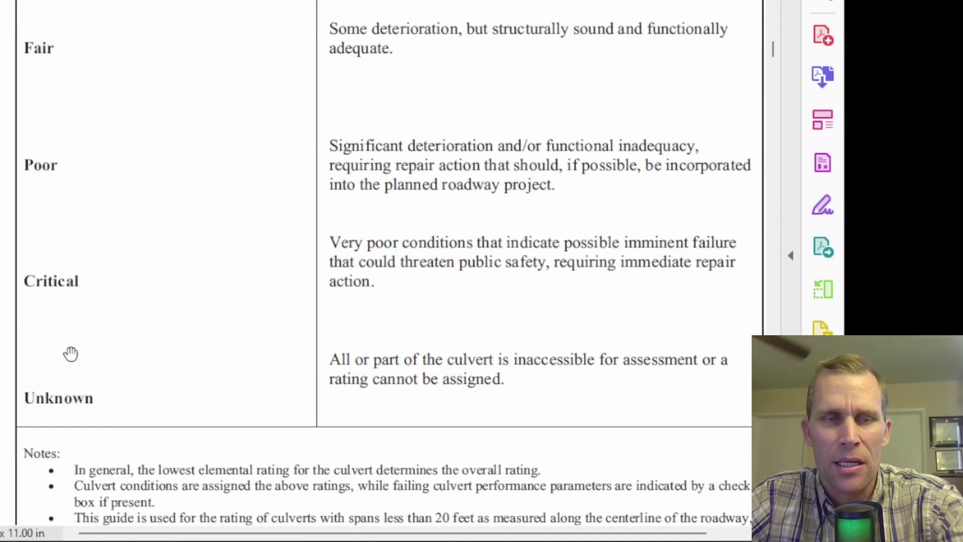
{"action": "scroll", "coordinate": [70, 354], "scroll_direction": "up", "scroll_amount": 2}
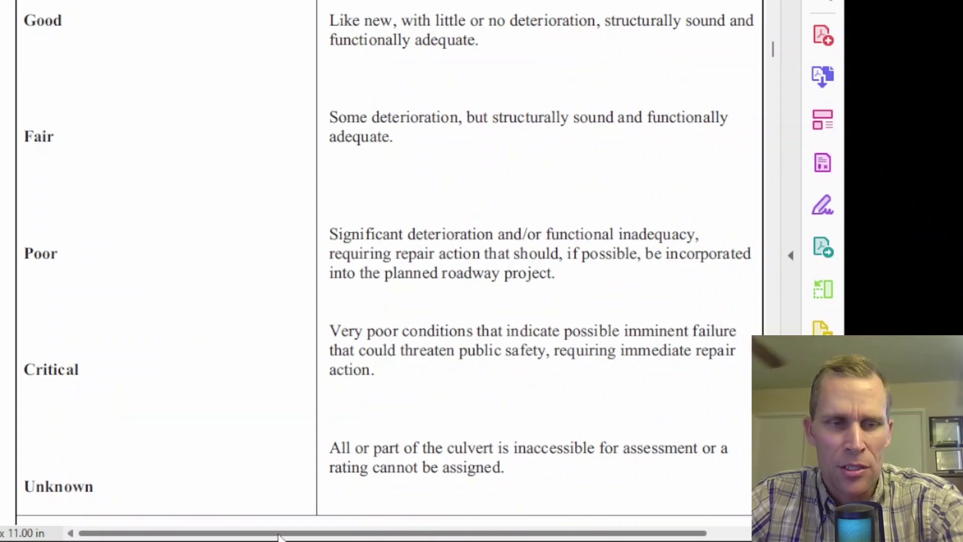
{"action": "left_click_drag", "start_coordinate": [278, 534], "coordinate": [302, 537]}
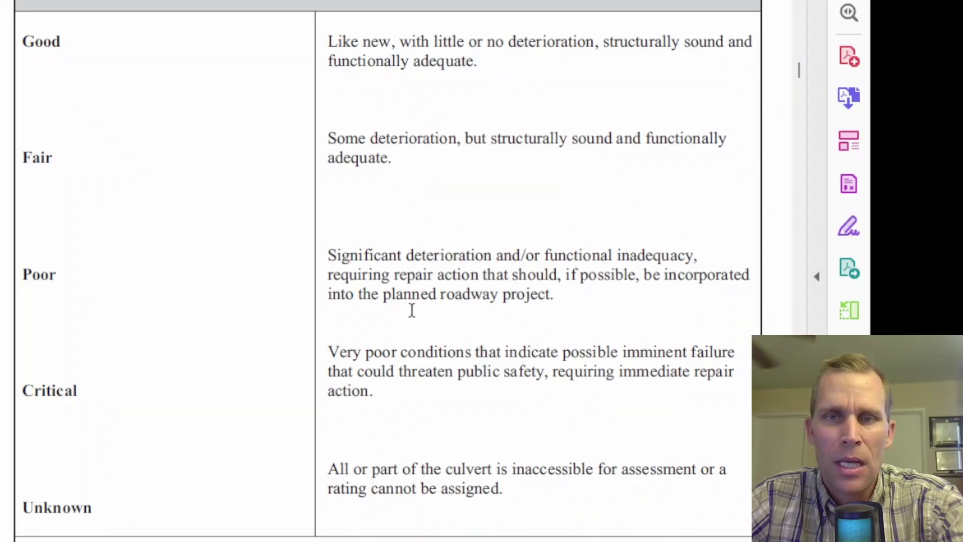
Step: Examine the Concrete & RCP Conditions table's criteria for invert deterioration, joints, cross-section deformation and cracking
{"action": "scroll", "coordinate": [369, 239], "scroll_direction": "down", "scroll_amount": 15}
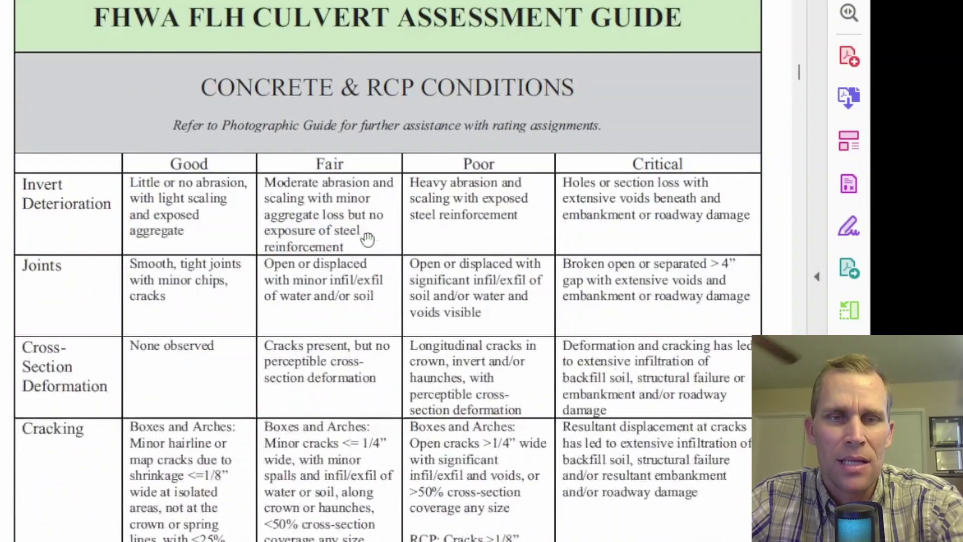
{"action": "scroll", "coordinate": [366, 235], "scroll_direction": "up", "scroll_amount": 3}
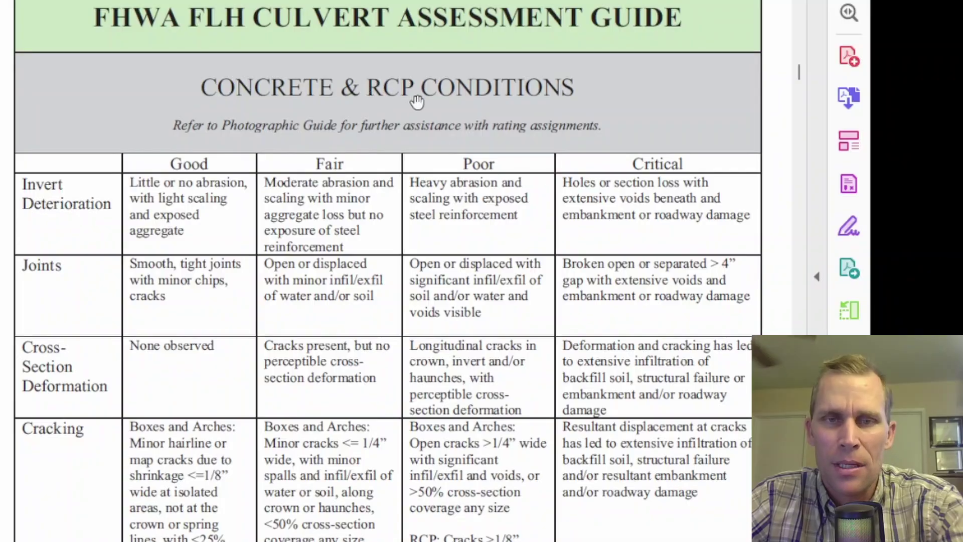
{"action": "scroll", "coordinate": [459, 116], "scroll_direction": "down", "scroll_amount": 2}
{"action": "scroll", "coordinate": [459, 117], "scroll_direction": "down", "scroll_amount": 1}
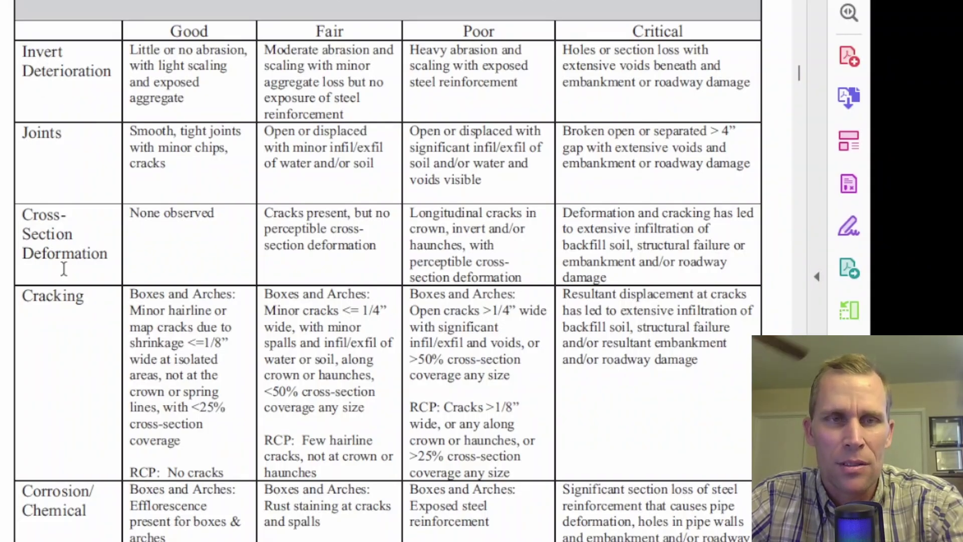
Step: Return to Hydraulic Toolbox and check the Invert Deterioration and Joints & Seams rating choices, keeping both at Good
{"action": "left_click", "coordinate": [754, 1]}
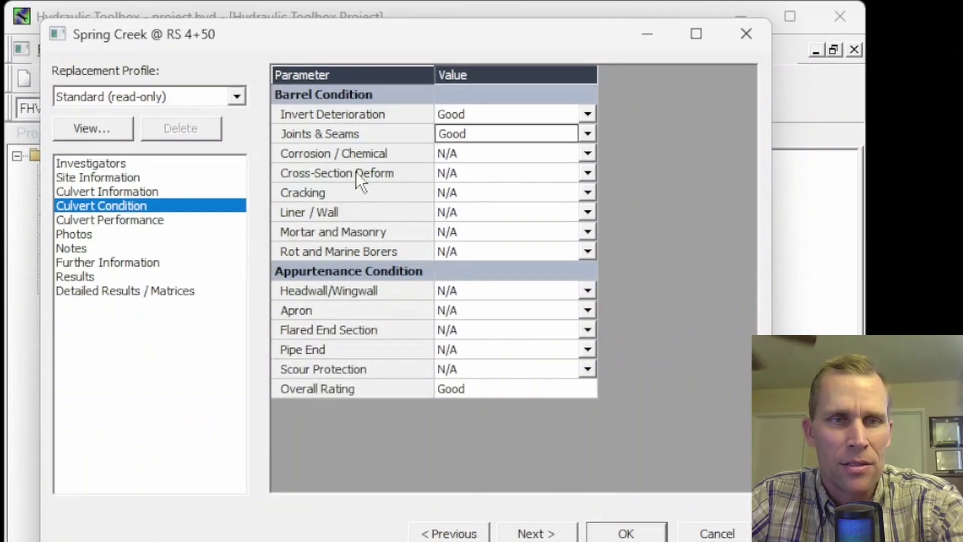
{"action": "left_click", "coordinate": [586, 113]}
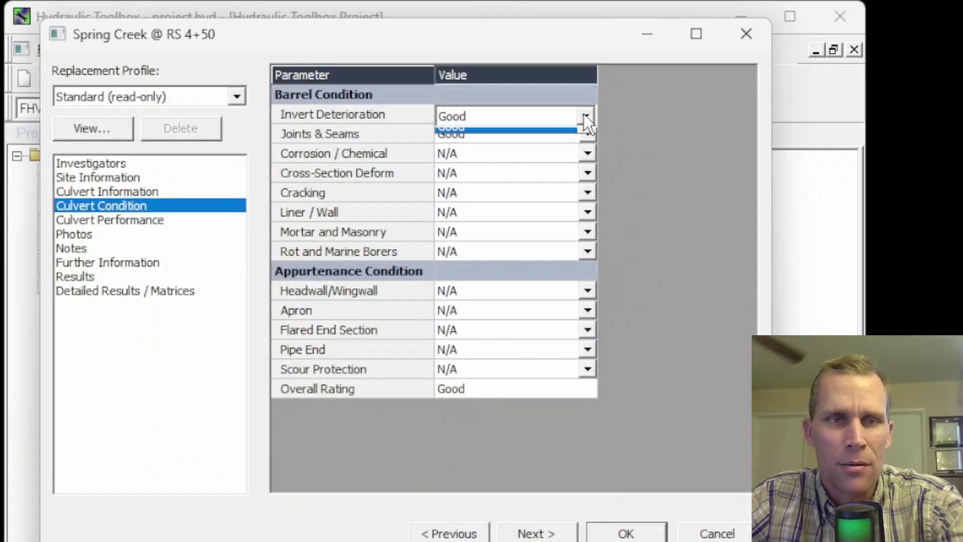
{"action": "left_click", "coordinate": [586, 113]}
{"action": "left_click", "coordinate": [587, 135]}
{"action": "left_click", "coordinate": [587, 134]}
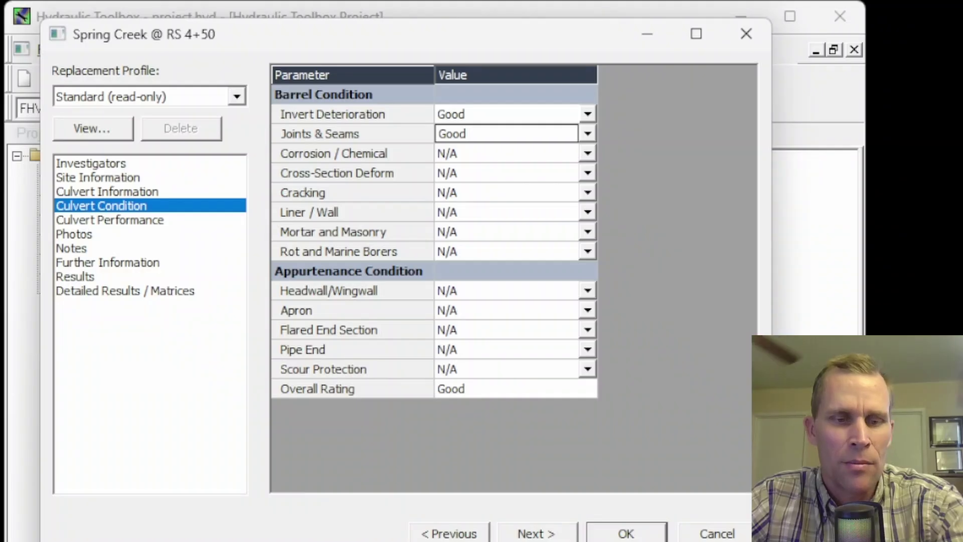
Step: Switch back to the assessment guide PDF and compare the Concrete & RCP criteria with the Corrugated Metal Pipe Conditions table
{"action": "left_click", "coordinate": [168, 541]}
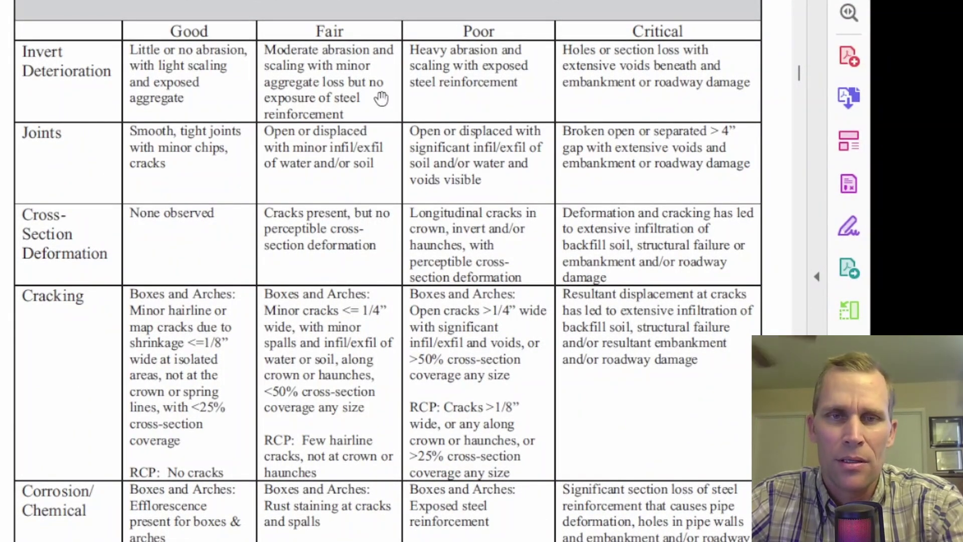
{"action": "scroll", "coordinate": [426, 123], "scroll_direction": "up", "scroll_amount": 3}
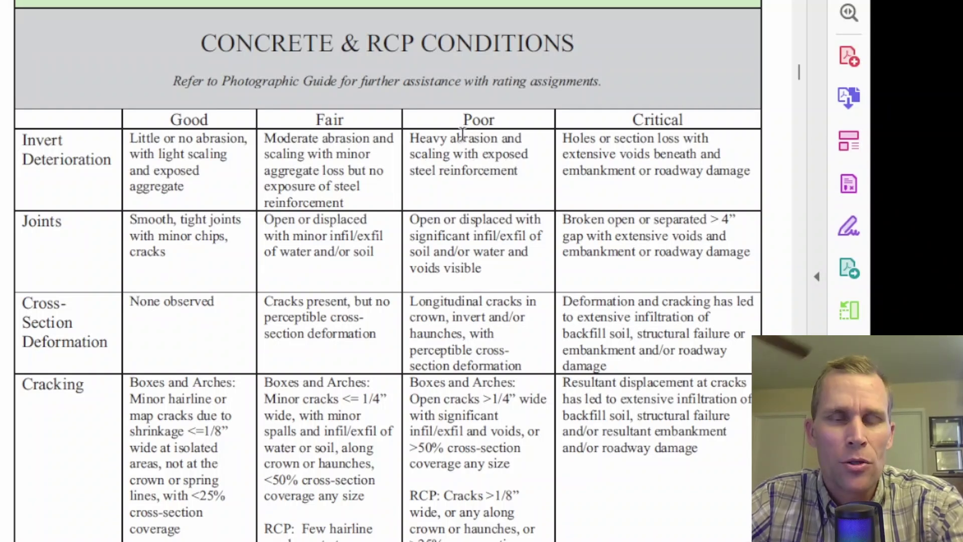
{"action": "scroll", "coordinate": [390, 70], "scroll_direction": "down", "scroll_amount": 15}
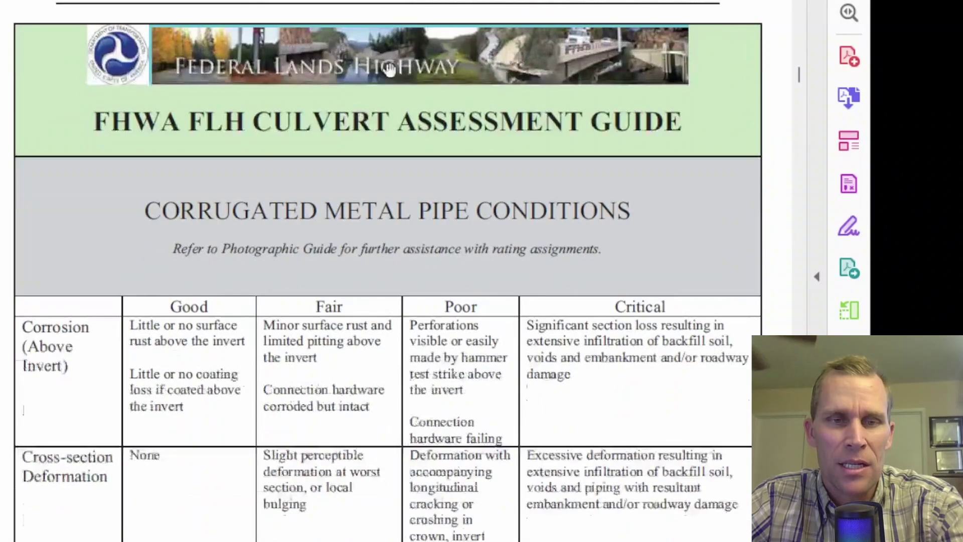
{"action": "scroll", "coordinate": [390, 69], "scroll_direction": "down", "scroll_amount": 3}
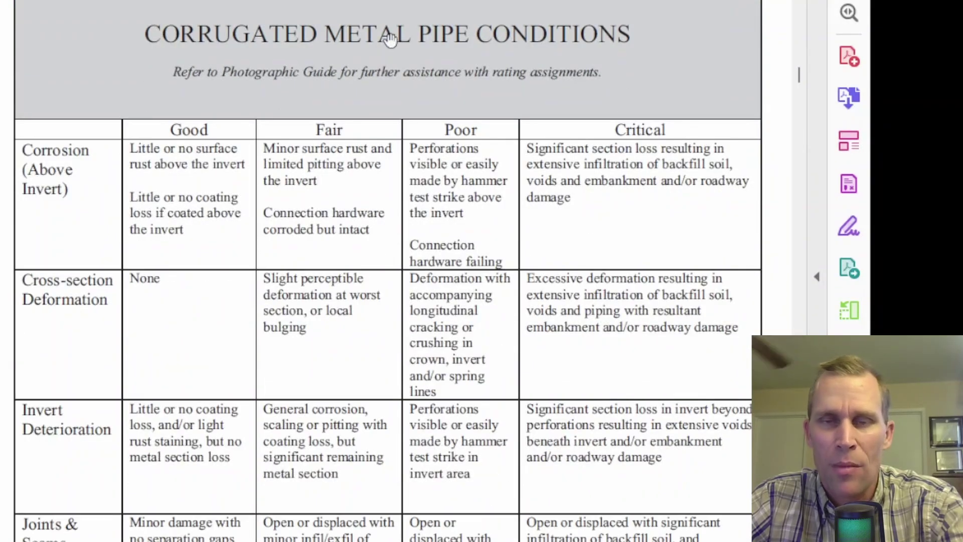
Step: Read the Corrugated Metal Pipe Conditions criteria for corrosion, cross-section deformation, invert deterioration, joints and seams, and the notes below
{"action": "scroll", "coordinate": [436, 69], "scroll_direction": "down", "scroll_amount": 1}
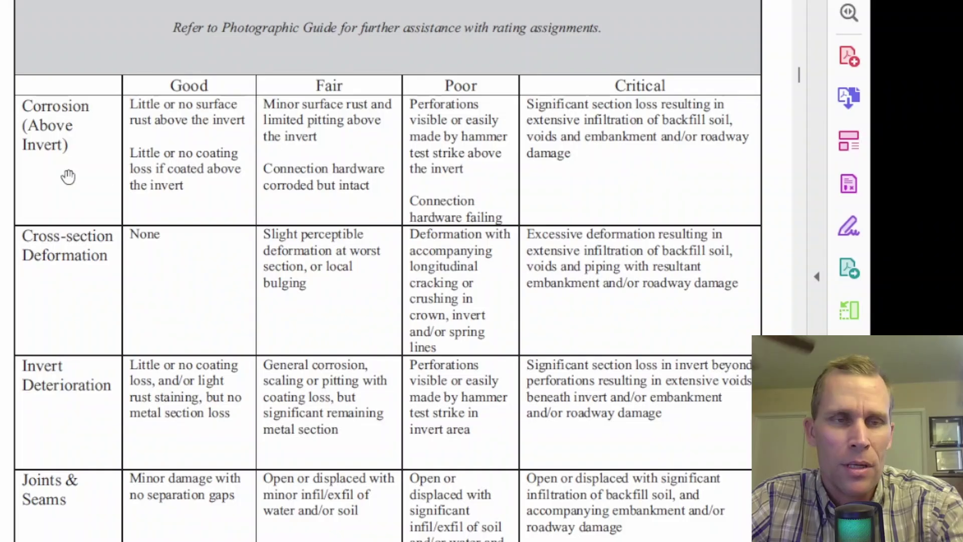
{"action": "scroll", "coordinate": [66, 145], "scroll_direction": "down", "scroll_amount": 2}
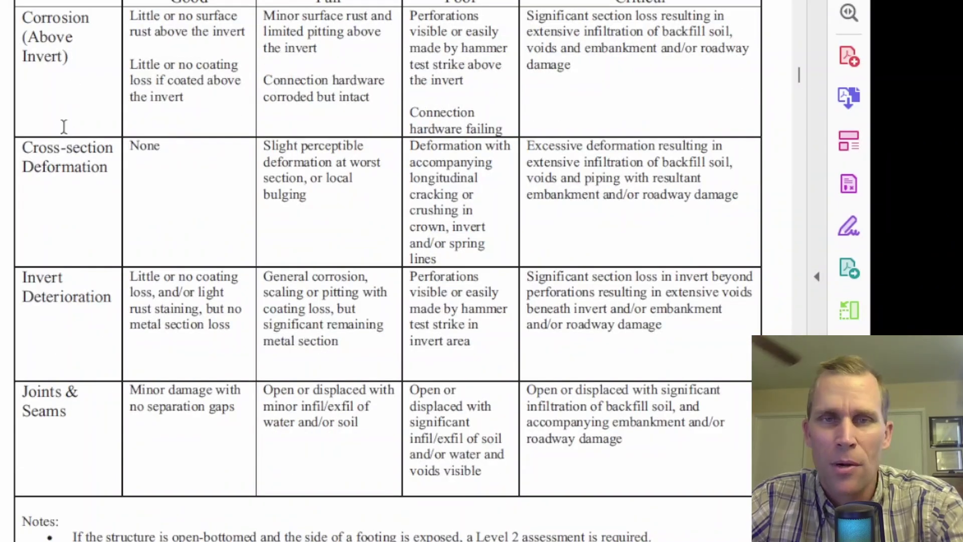
{"action": "scroll", "coordinate": [71, 115], "scroll_direction": "up", "scroll_amount": 1}
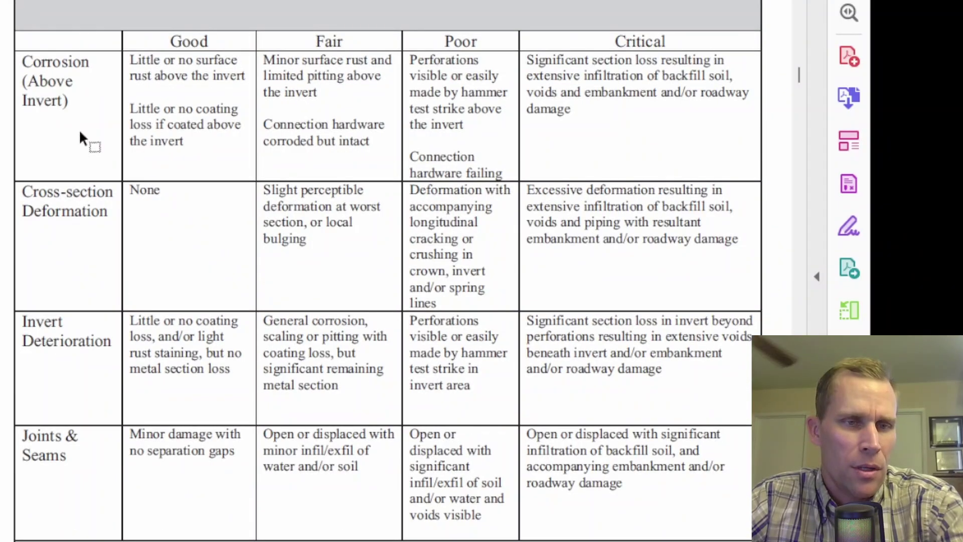
{"action": "scroll", "coordinate": [75, 150], "scroll_direction": "down", "scroll_amount": 1}
{"action": "scroll", "coordinate": [67, 163], "scroll_direction": "down", "scroll_amount": 3}
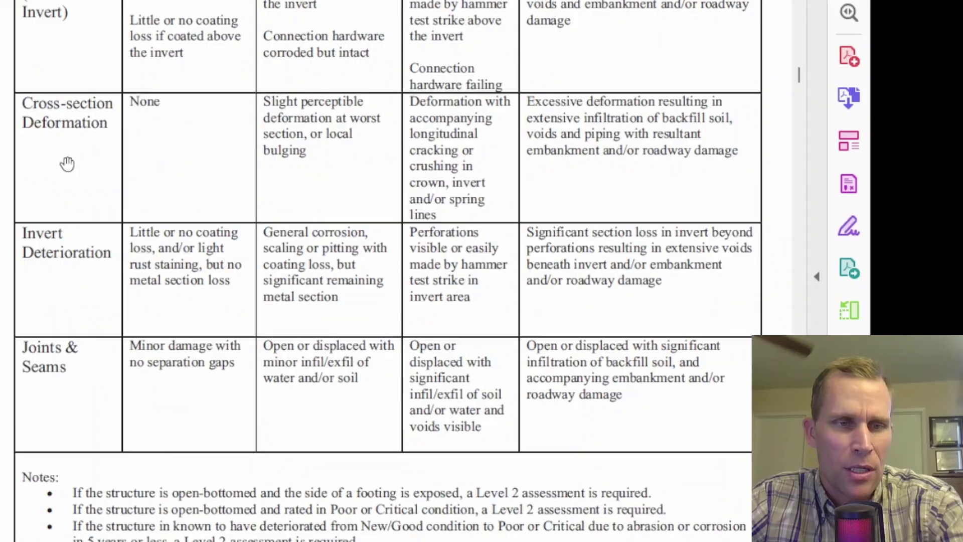
{"action": "scroll", "coordinate": [75, 203], "scroll_direction": "down", "scroll_amount": 2}
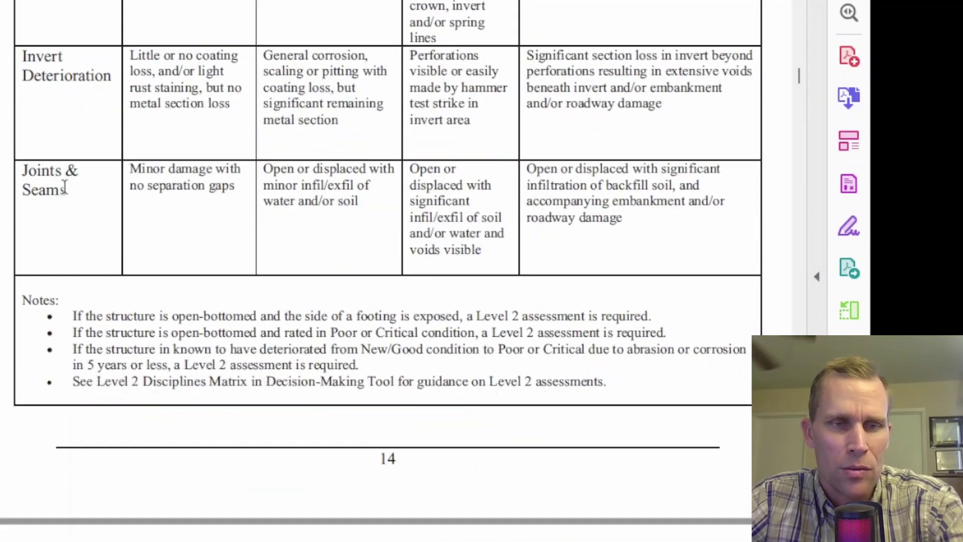
Step: Skim the assessment guide's Plastic Pipe, Timber and Masonry Conditions tables
{"action": "scroll", "coordinate": [64, 187], "scroll_direction": "down", "scroll_amount": 15}
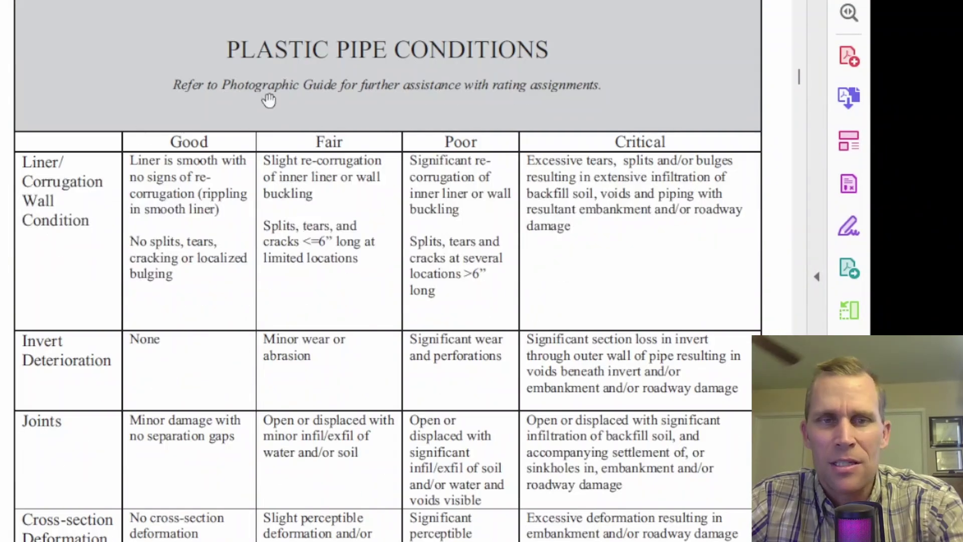
{"action": "scroll", "coordinate": [444, 95], "scroll_direction": "down", "scroll_amount": 14}
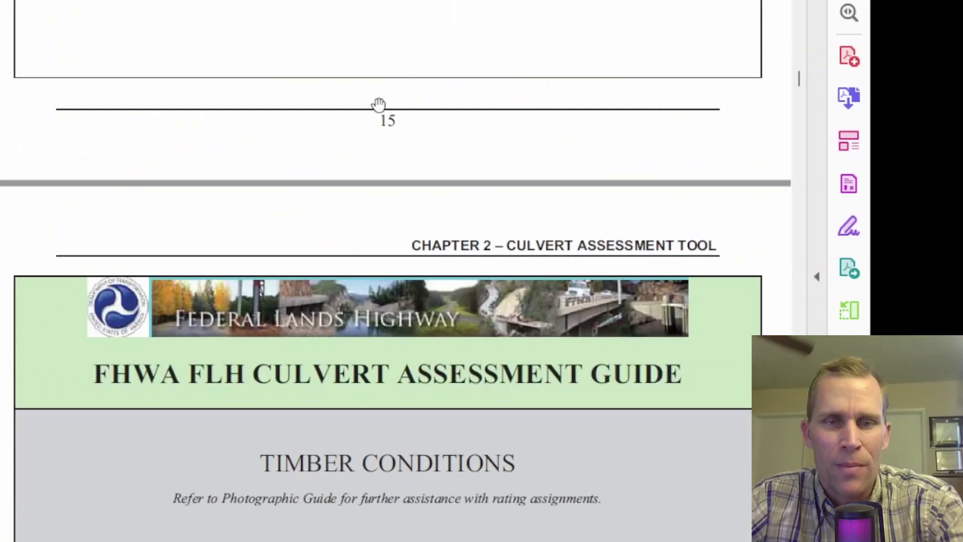
{"action": "scroll", "coordinate": [378, 103], "scroll_direction": "down", "scroll_amount": 14}
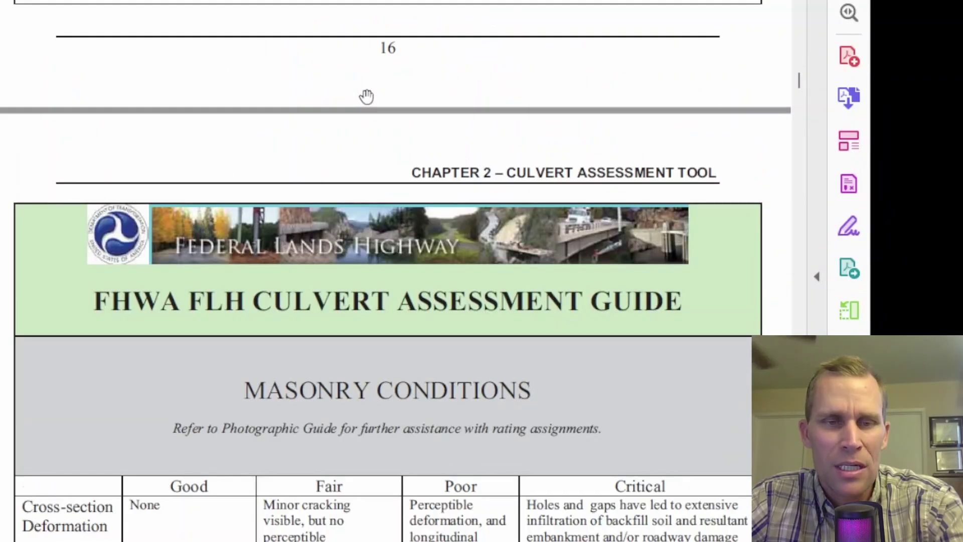
{"action": "scroll", "coordinate": [367, 97], "scroll_direction": "down", "scroll_amount": 7}
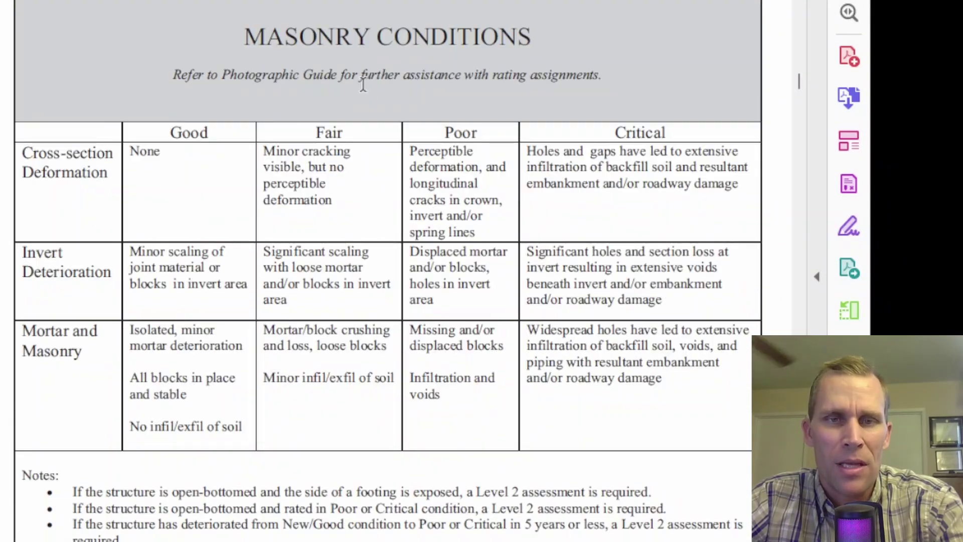
Step: Examine the Appurtenances Conditions criteria for headwall/wingwall, apron, flared end section or pipe end, and scour protection
{"action": "scroll", "coordinate": [363, 85], "scroll_direction": "down", "scroll_amount": 14}
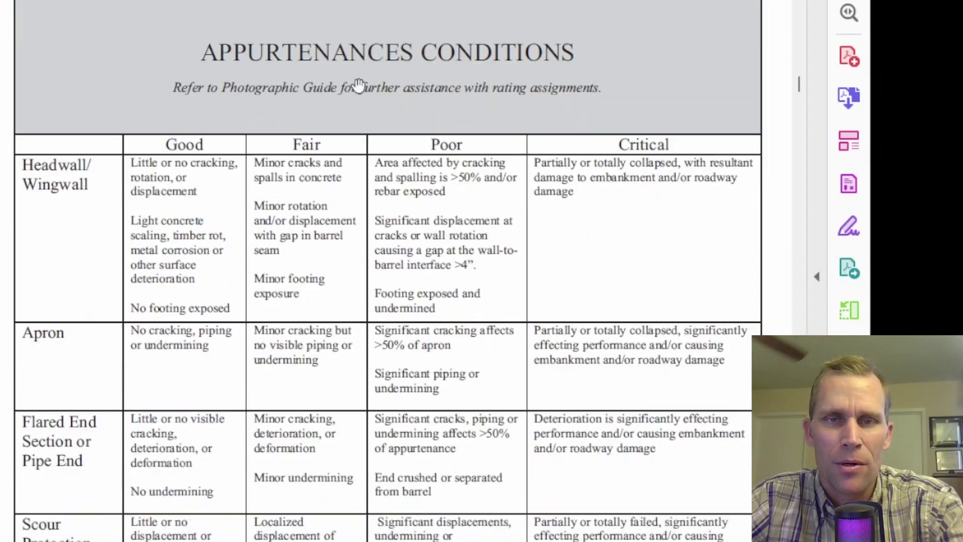
{"action": "scroll", "coordinate": [358, 86], "scroll_direction": "down", "scroll_amount": 1}
{"action": "scroll", "coordinate": [301, 45], "scroll_direction": "up", "scroll_amount": 1}
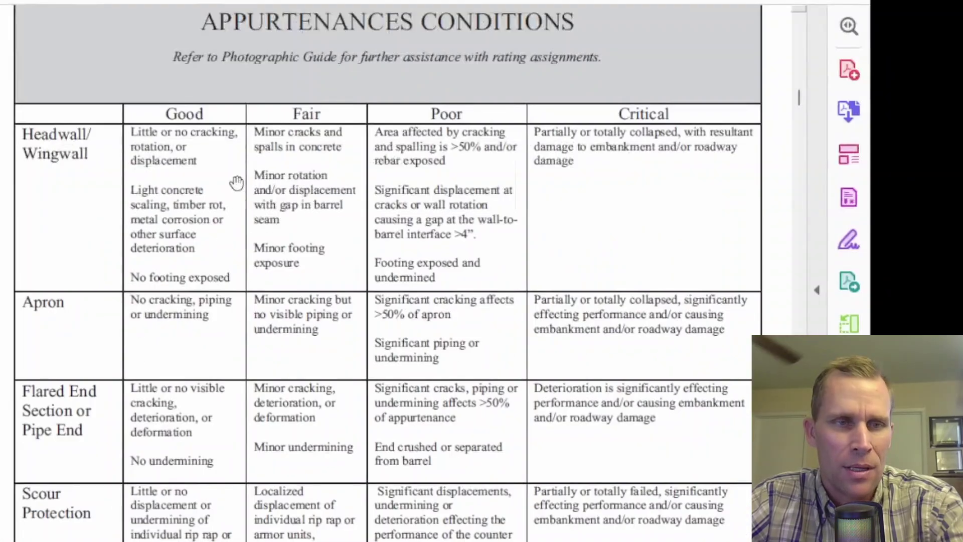
{"action": "scroll", "coordinate": [235, 180], "scroll_direction": "down", "scroll_amount": 2}
{"action": "scroll", "coordinate": [70, 74], "scroll_direction": "up", "scroll_amount": 2}
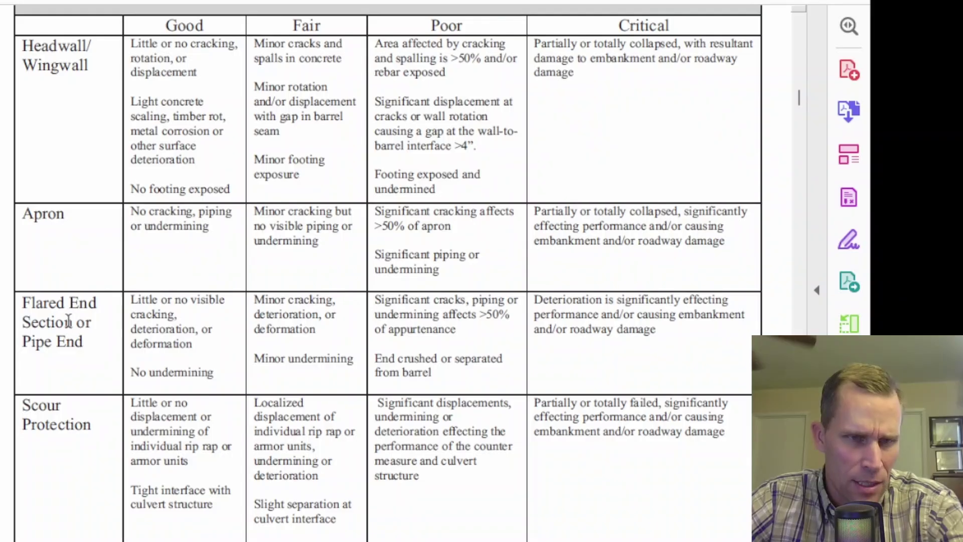
{"action": "scroll", "coordinate": [69, 321], "scroll_direction": "down", "scroll_amount": 3}
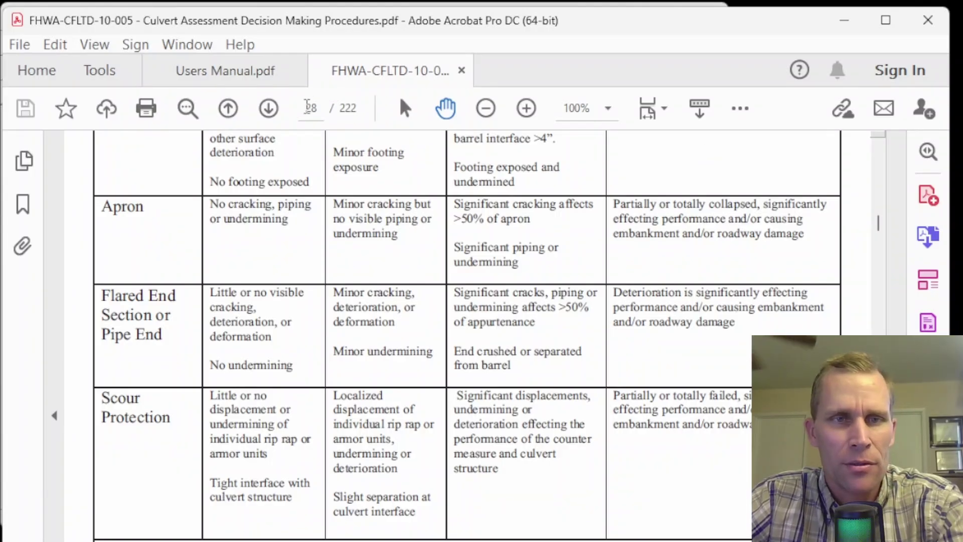
Step: Go to page 99 of the PDF, Appendix B's photographic guide, and rotate the view clockwise so it reads upright
{"action": "left_click", "coordinate": [308, 108]}
{"action": "type", "text": "99"}
{"action": "key", "text": "Return"}
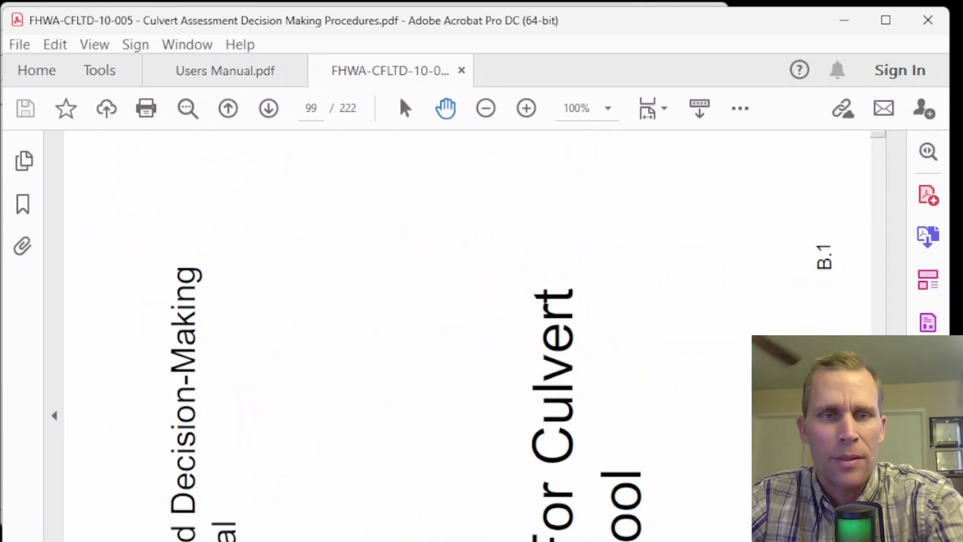
{"action": "scroll", "coordinate": [333, 216], "scroll_direction": "down", "scroll_amount": 5}
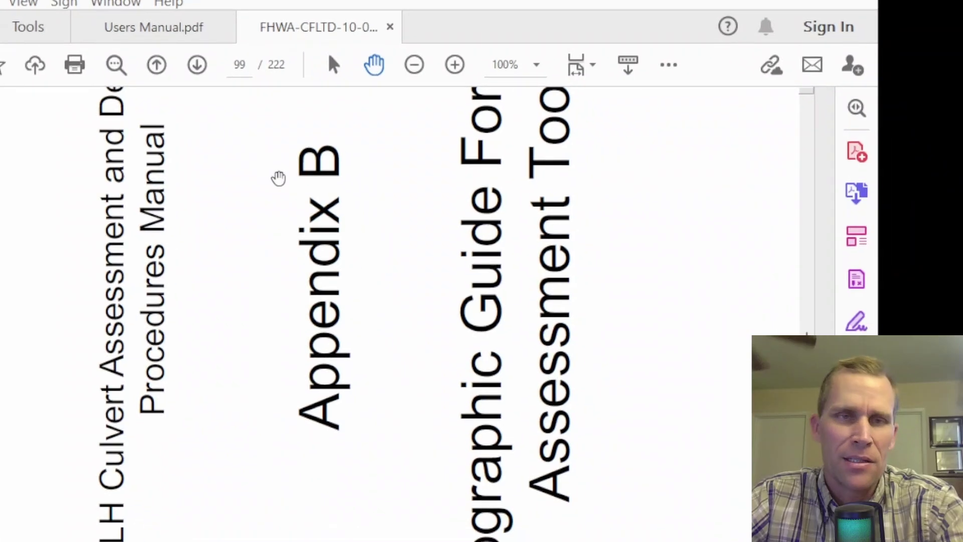
{"action": "right_click", "coordinate": [248, 144]}
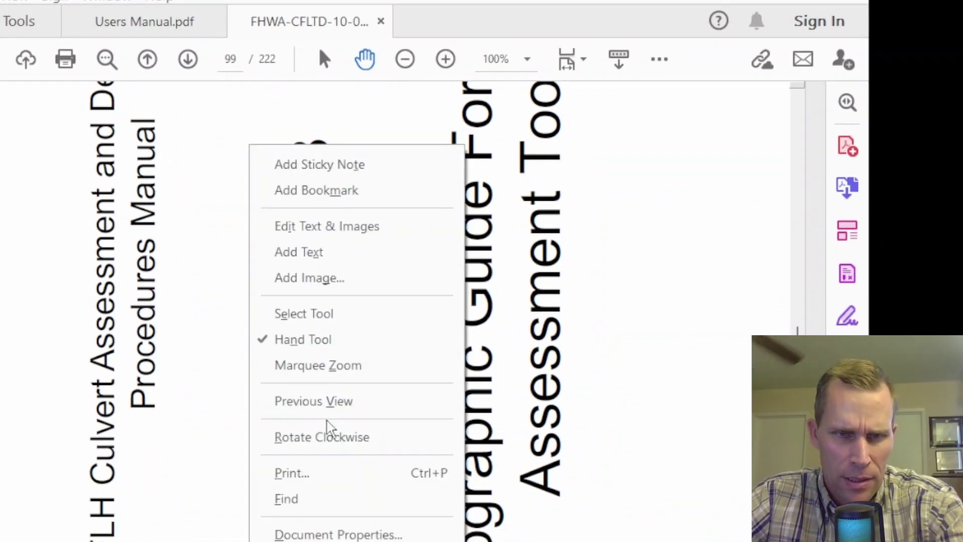
{"action": "left_click", "coordinate": [331, 439]}
{"action": "scroll", "coordinate": [513, 277], "scroll_direction": "down", "scroll_amount": 3}
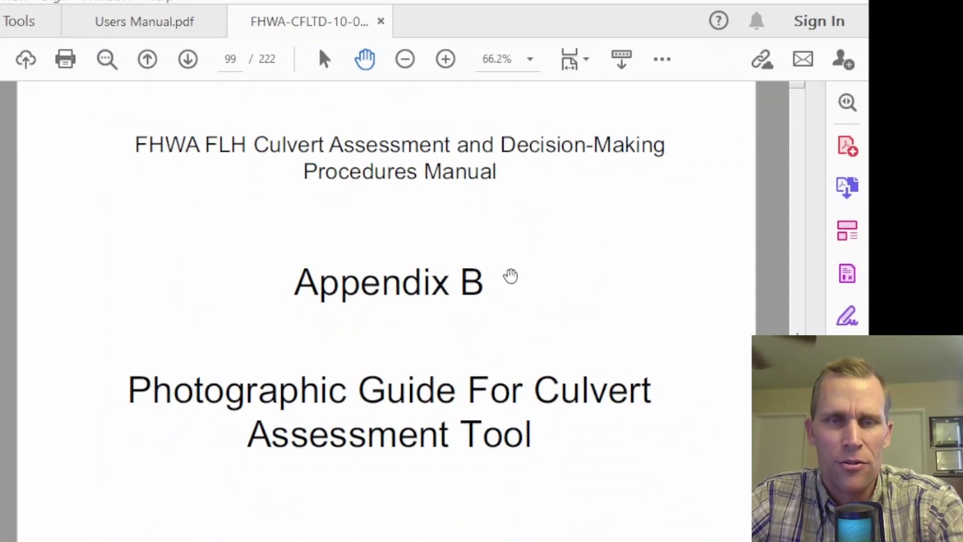
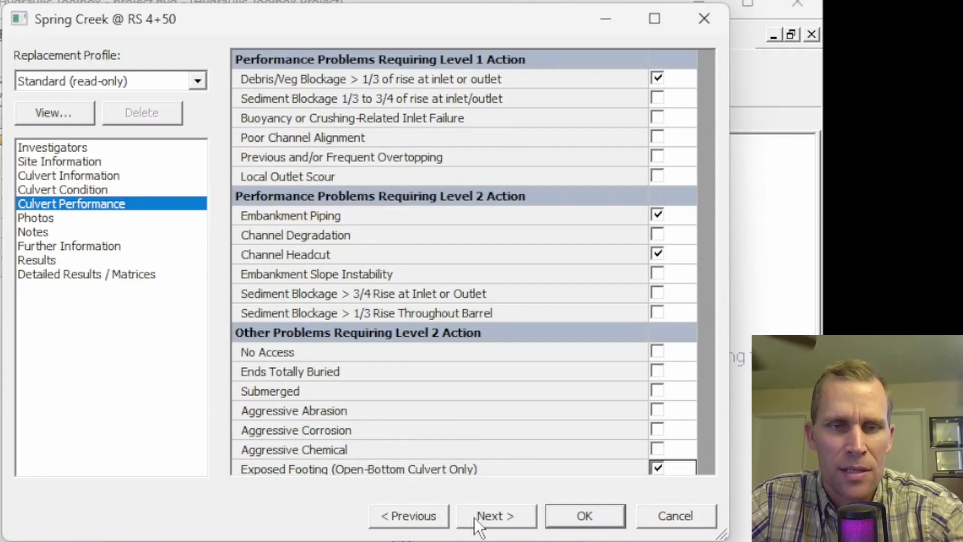
Step: Advance the Spring Creek assessment from Culvert Performance past Photos to Notes and enter the placeholder note "asdf asdf asdf a"
{"action": "left_click", "coordinate": [494, 517]}
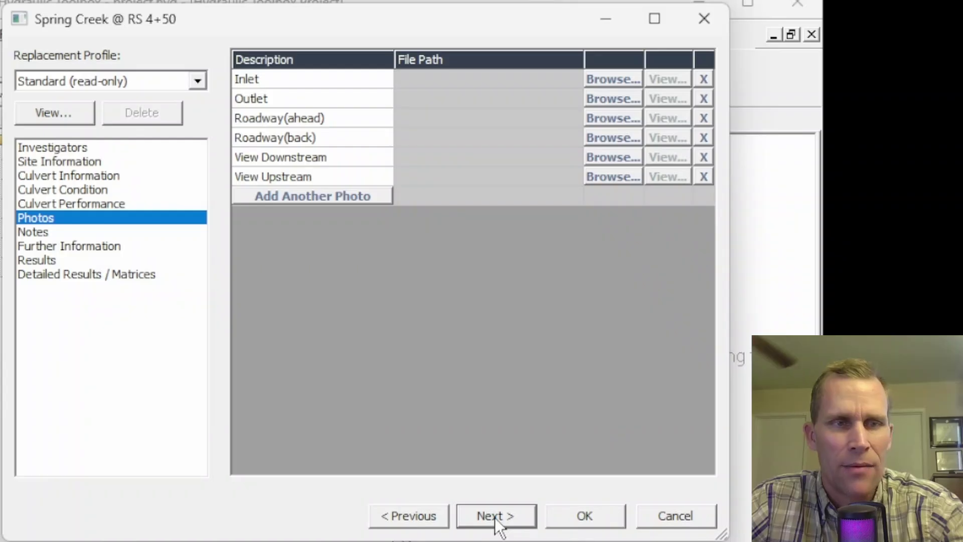
{"action": "left_click", "coordinate": [495, 517]}
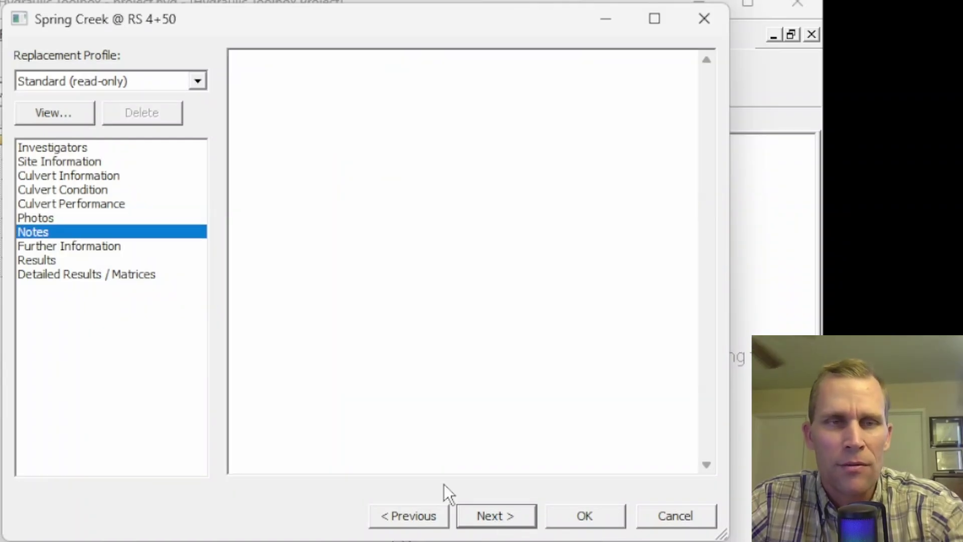
{"action": "left_click", "coordinate": [367, 93]}
{"action": "type", "text": "asdf asdf asdf a"}
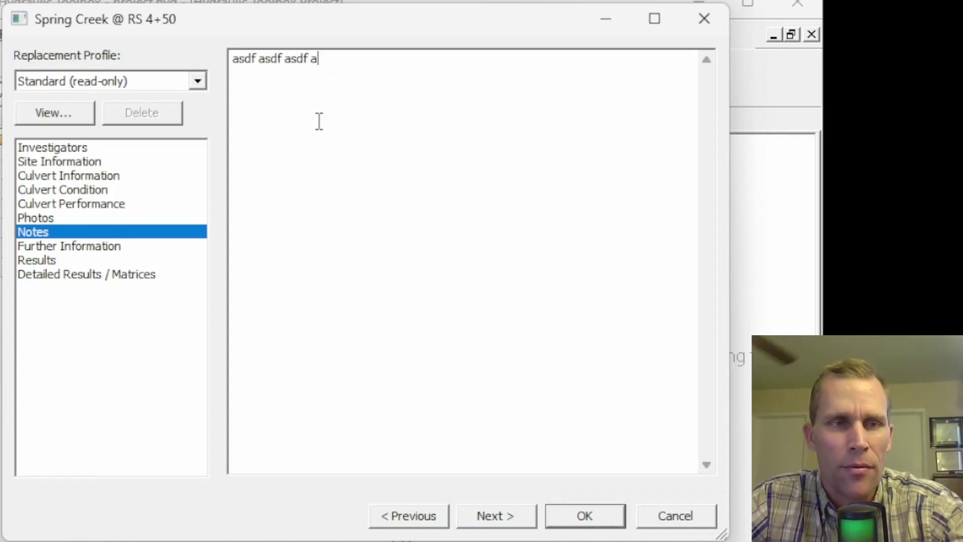
Step: Return to the assessment's Photos page, attach inlet.jpg as the Inlet photo, then view the picture and close it
{"action": "left_click", "coordinate": [39, 217]}
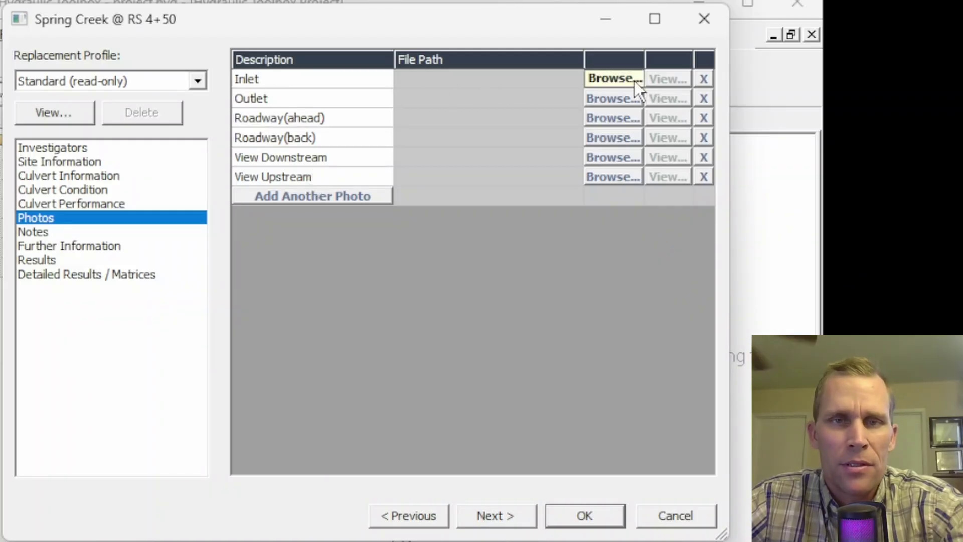
{"action": "left_click", "coordinate": [613, 80]}
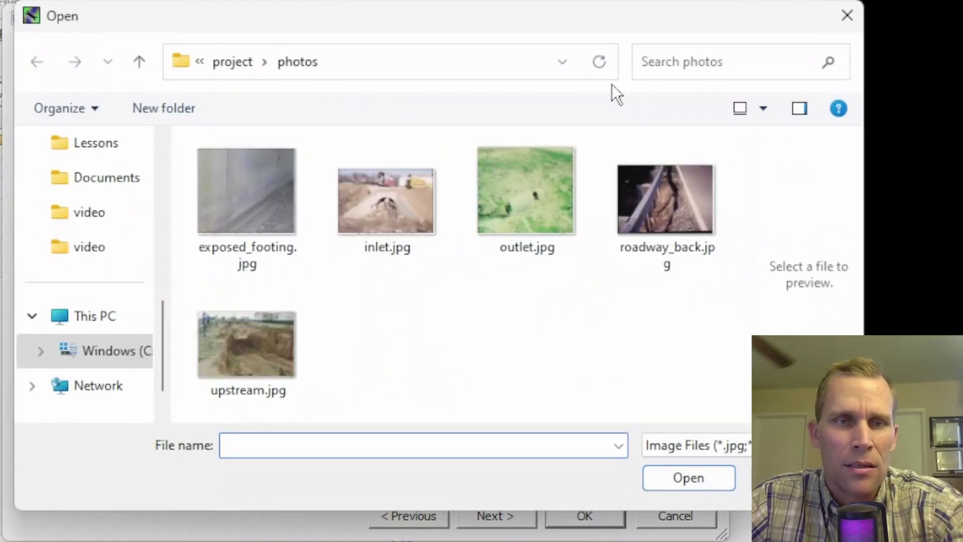
{"action": "double_click", "coordinate": [383, 211]}
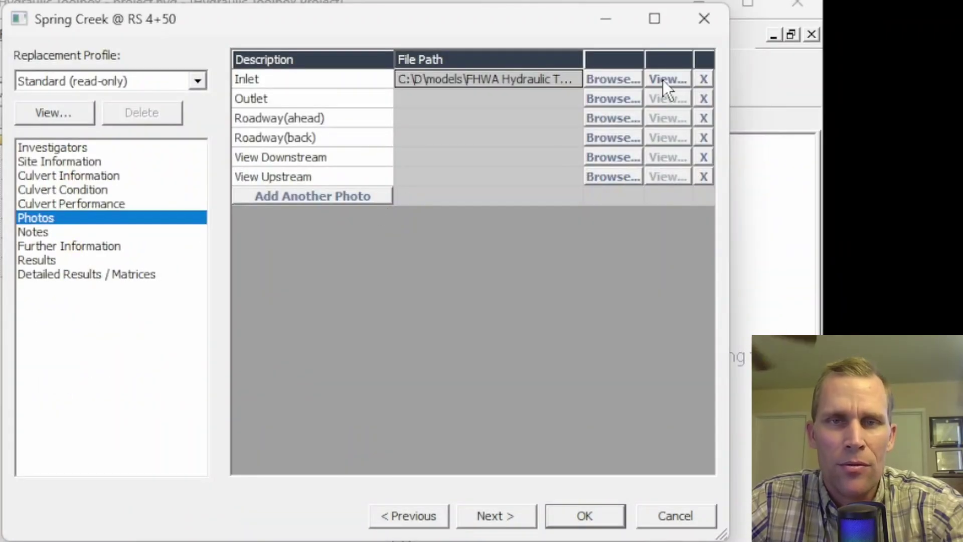
{"action": "left_click", "coordinate": [662, 80]}
{"action": "left_click_drag", "start_coordinate": [577, 187], "coordinate": [556, 50]}
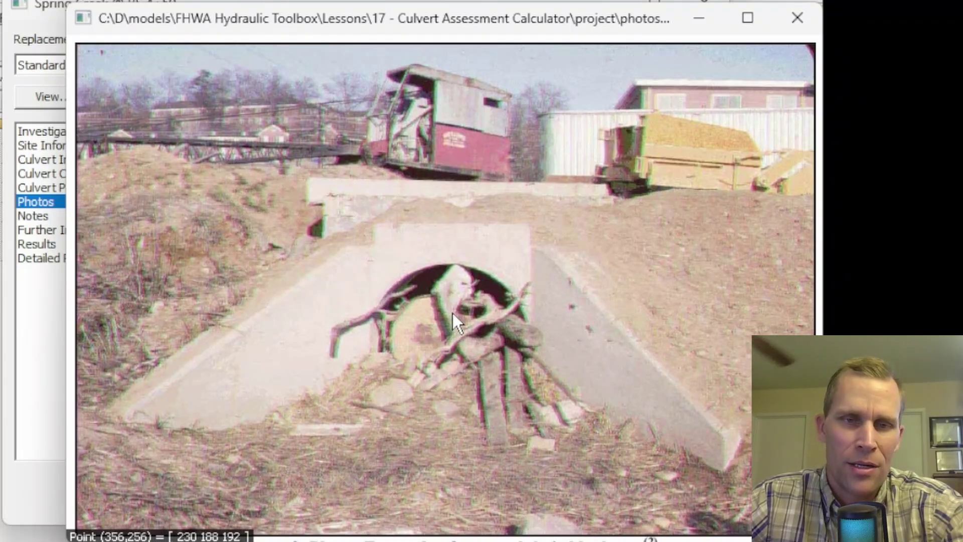
{"action": "left_click", "coordinate": [797, 18]}
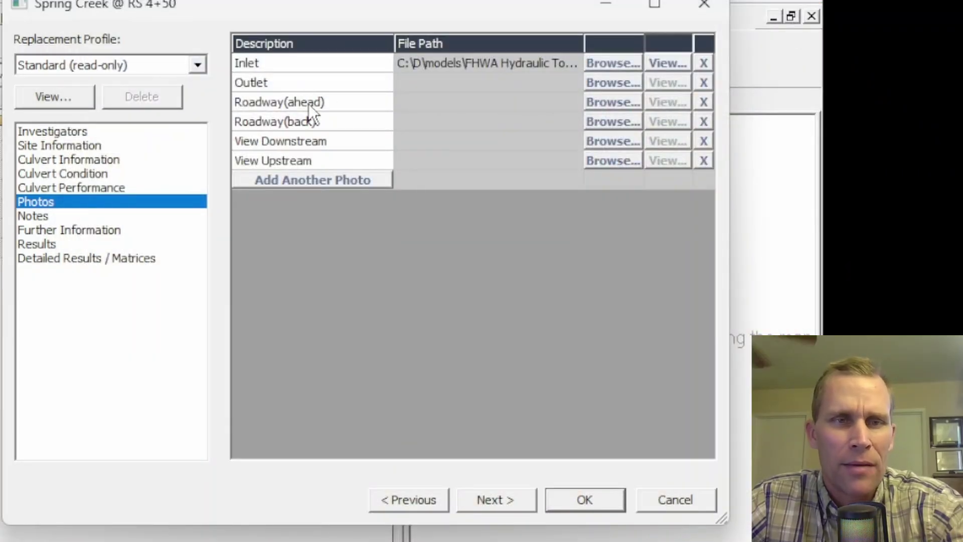
Step: Attach roadway_back.jpg as the Roadway(back) photo
{"action": "left_click", "coordinate": [607, 121]}
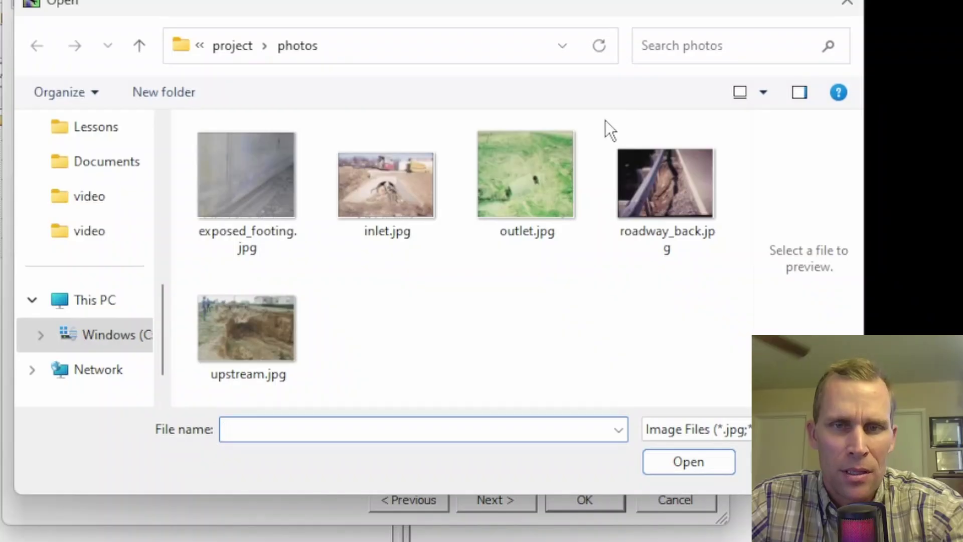
{"action": "left_click", "coordinate": [662, 193]}
{"action": "double_click", "coordinate": [660, 188]}
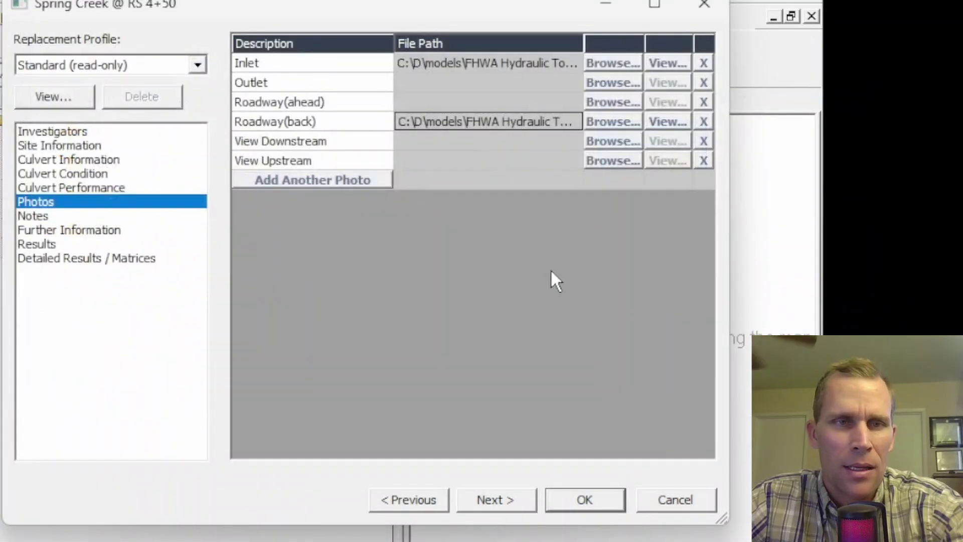
Step: Attach outlet.jpg as the Outlet photo, then view the picture and close it
{"action": "left_click", "coordinate": [592, 83]}
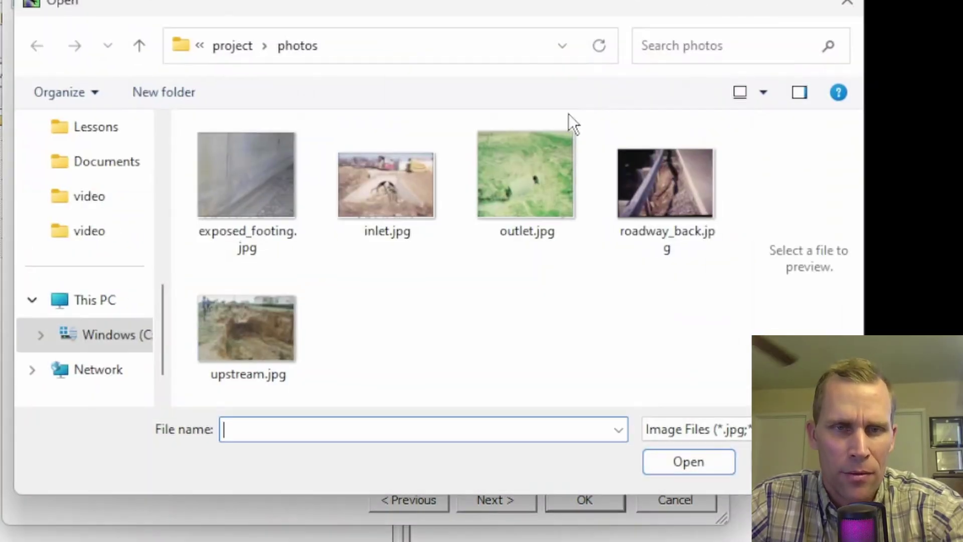
{"action": "left_click", "coordinate": [541, 171]}
{"action": "double_click", "coordinate": [540, 169]}
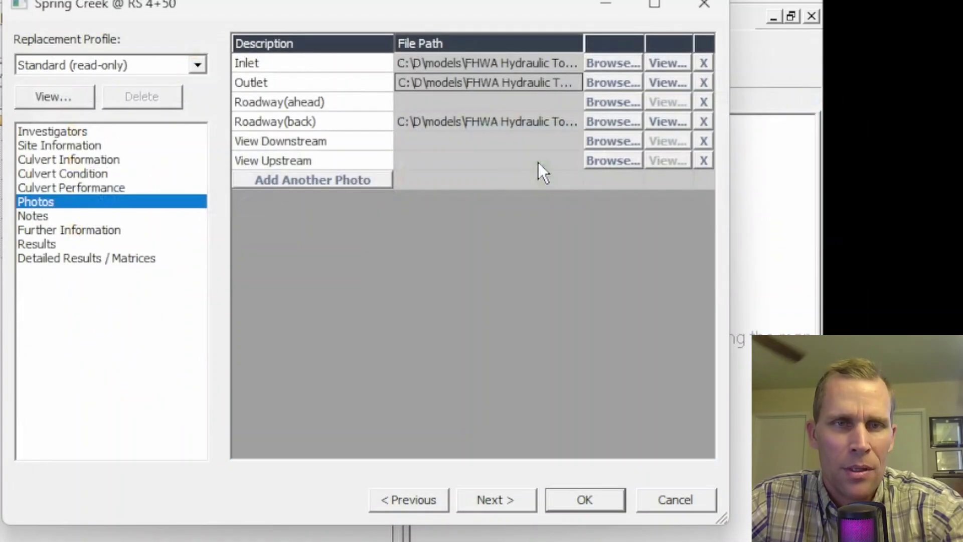
{"action": "left_click", "coordinate": [657, 83]}
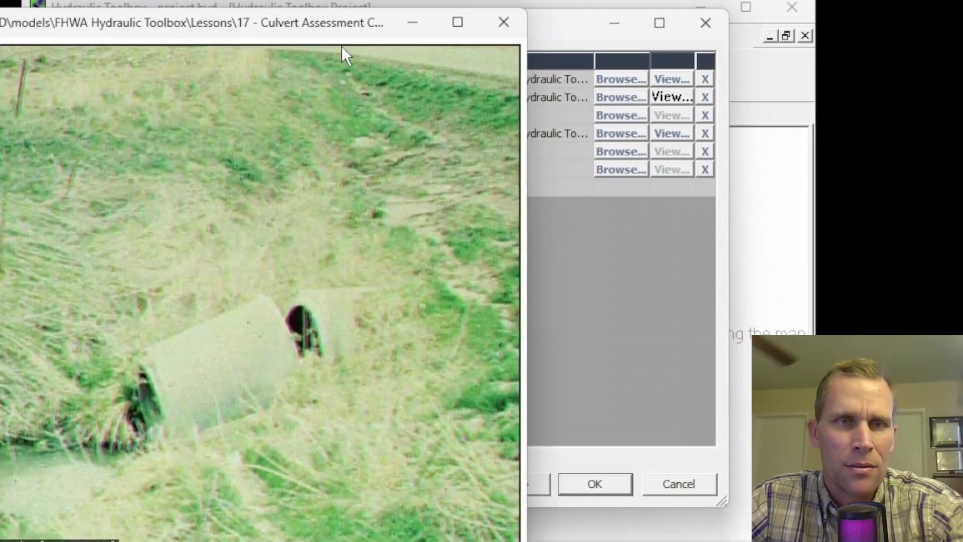
{"action": "left_click_drag", "start_coordinate": [343, 40], "coordinate": [509, 28]}
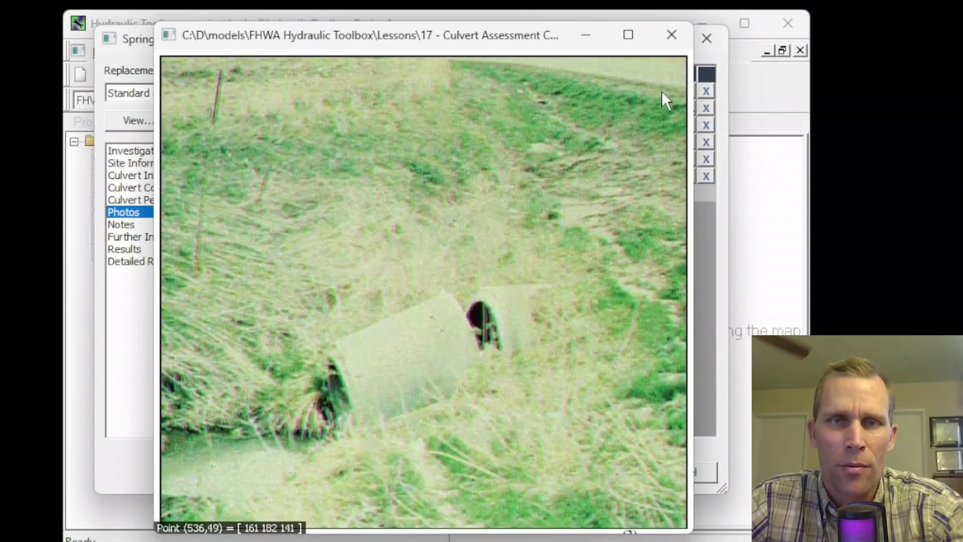
{"action": "left_click", "coordinate": [671, 33]}
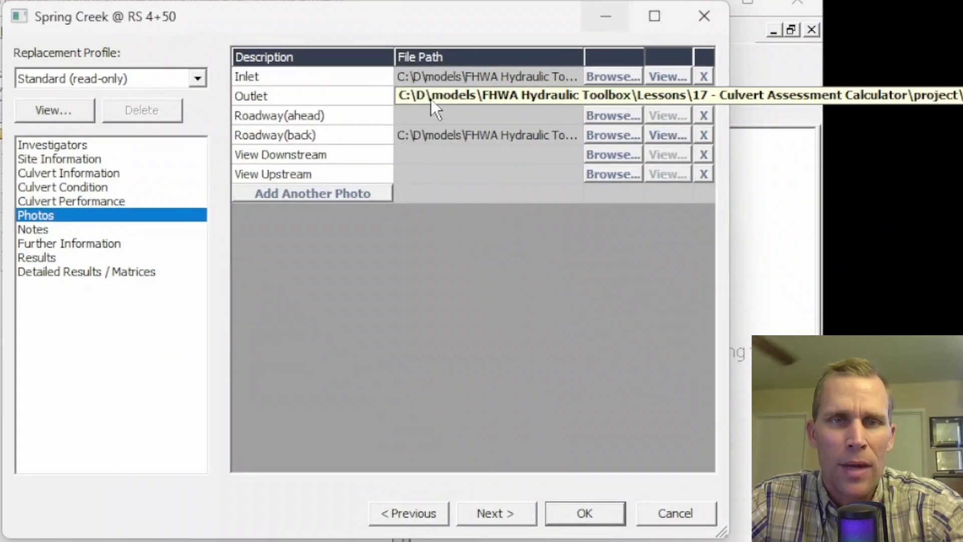
Step: Remove the Roadway(ahead) photo entry and add a new photo entry described as "Exposed Footing"
{"action": "left_click", "coordinate": [703, 117]}
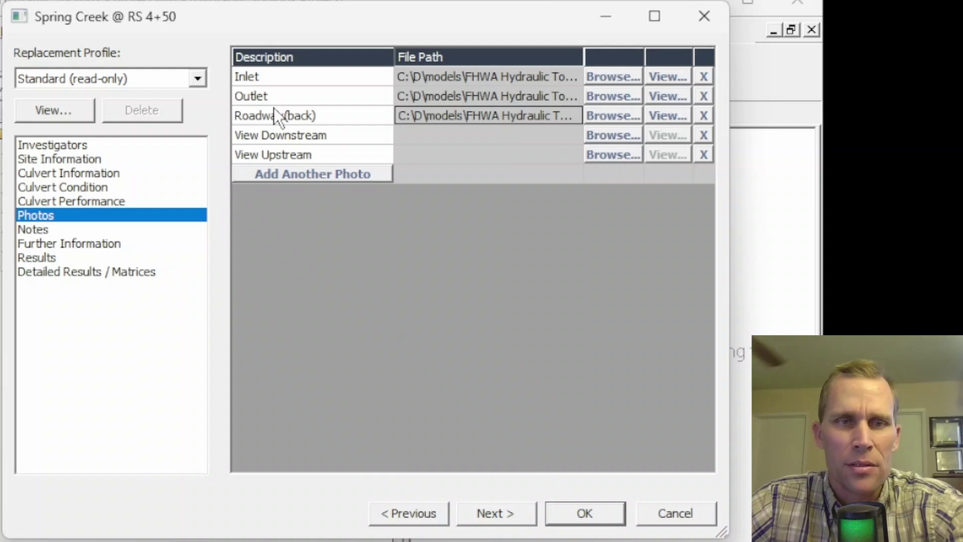
{"action": "left_click", "coordinate": [293, 174]}
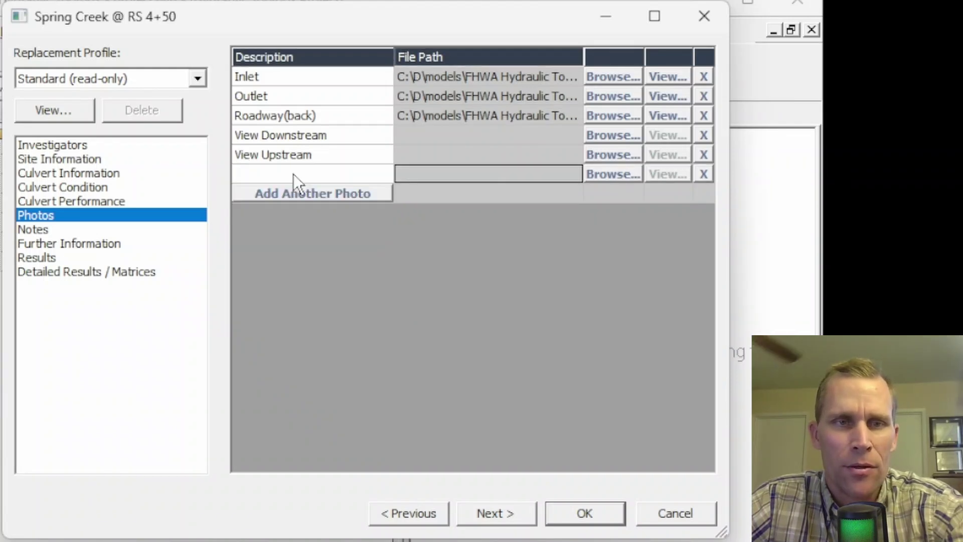
{"action": "left_click", "coordinate": [296, 172]}
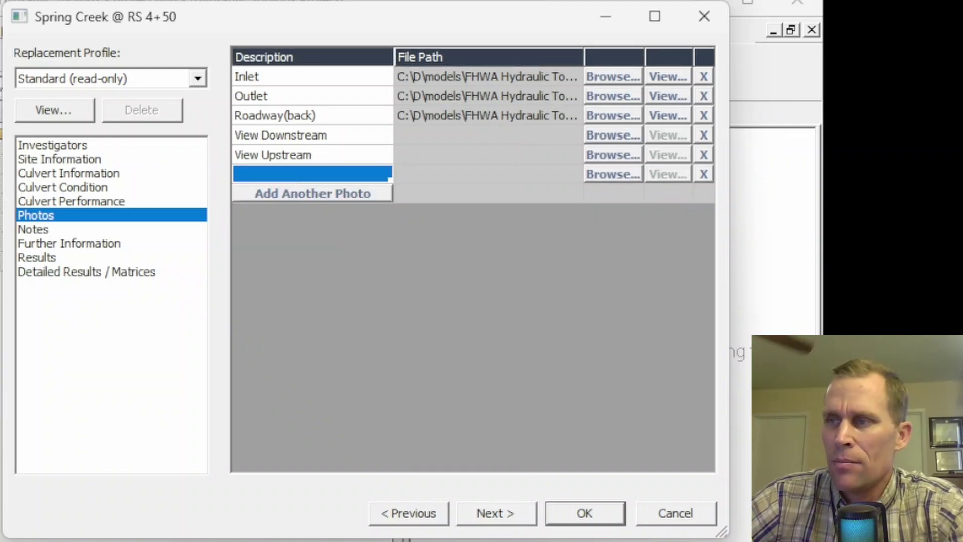
{"action": "type", "text": "Exposed "}
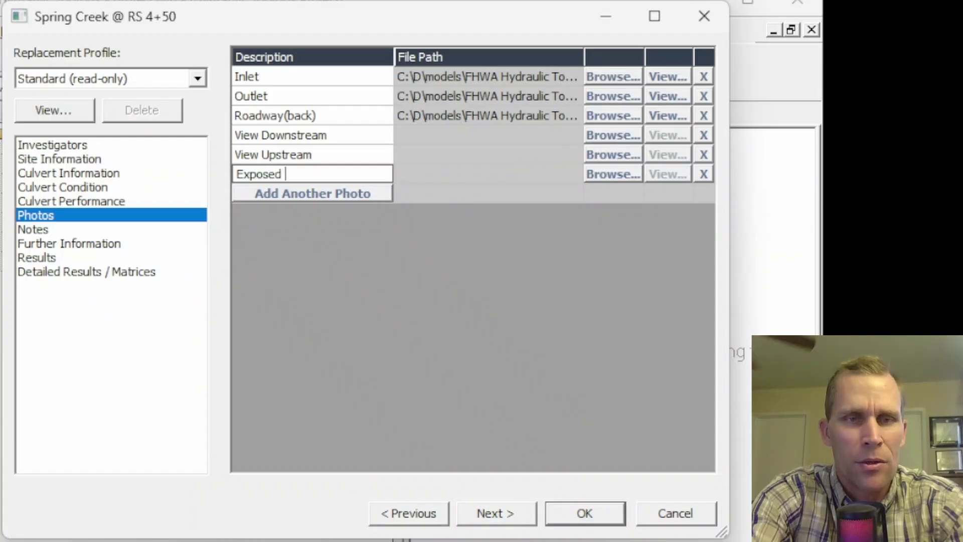
{"action": "type", "text": "Footing"}
{"action": "key", "text": "Tab"}
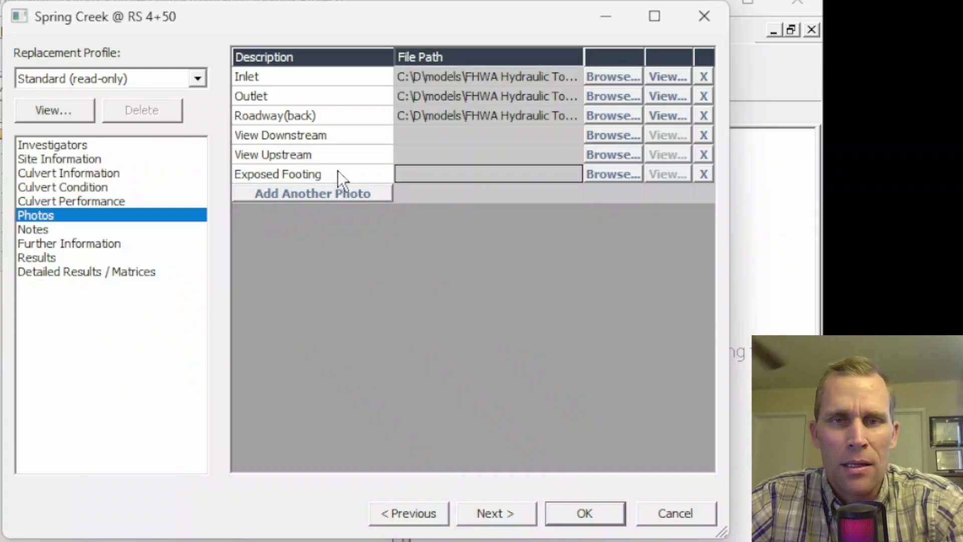
Step: Attach exposed_footing.jpg to the Exposed Footing entry, view the picture and close it
{"action": "left_click", "coordinate": [615, 177]}
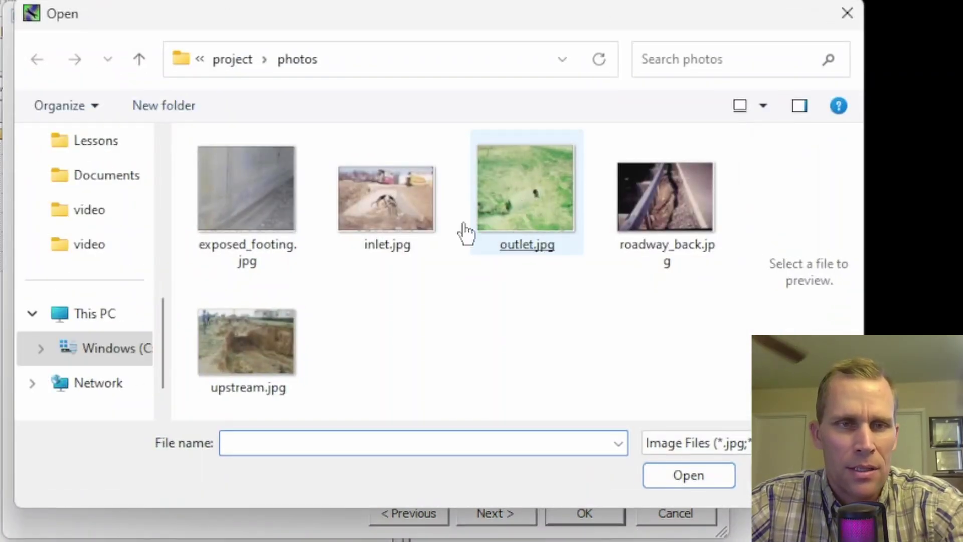
{"action": "double_click", "coordinate": [262, 178]}
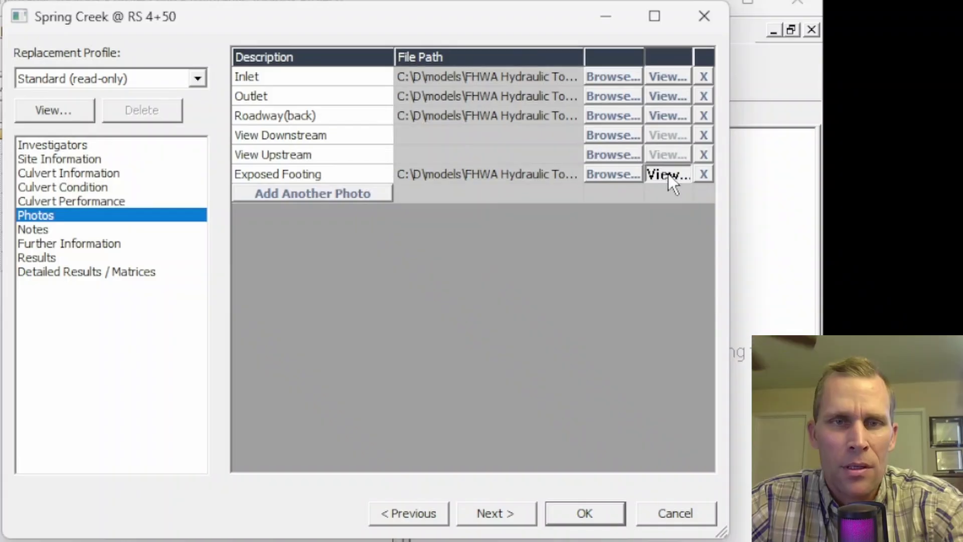
{"action": "left_click", "coordinate": [667, 174]}
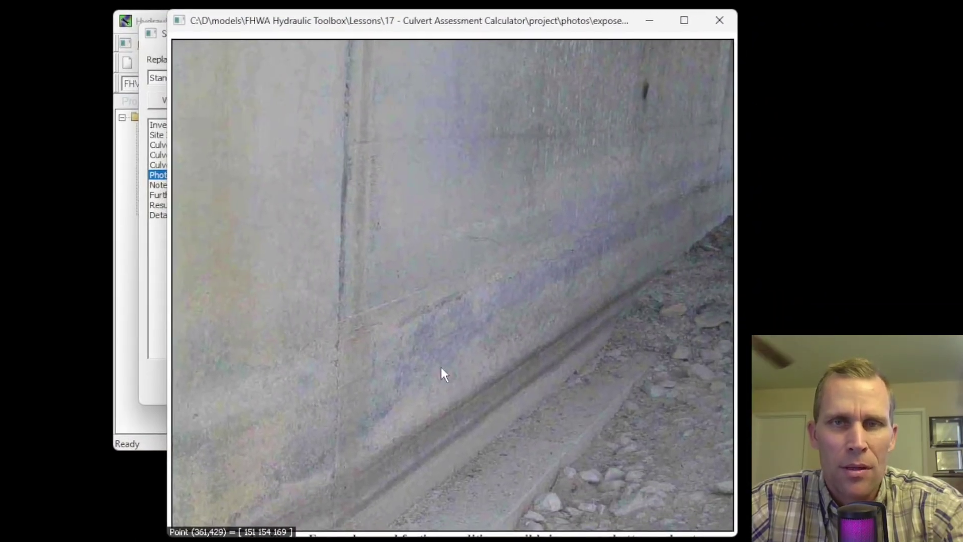
{"action": "left_click", "coordinate": [719, 21]}
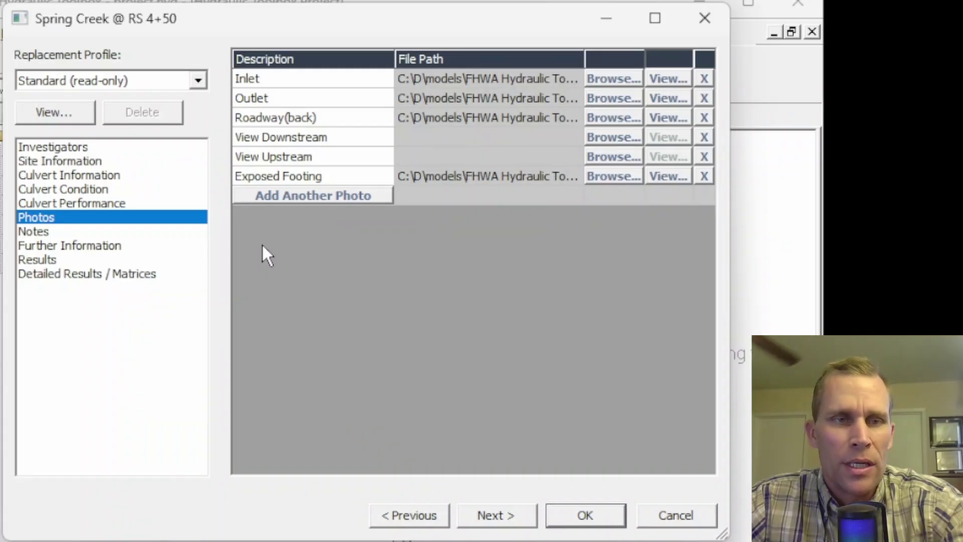
Step: Replace the text on the assessment's Notes page with the placeholder "asdfadsf"
{"action": "left_click", "coordinate": [41, 232]}
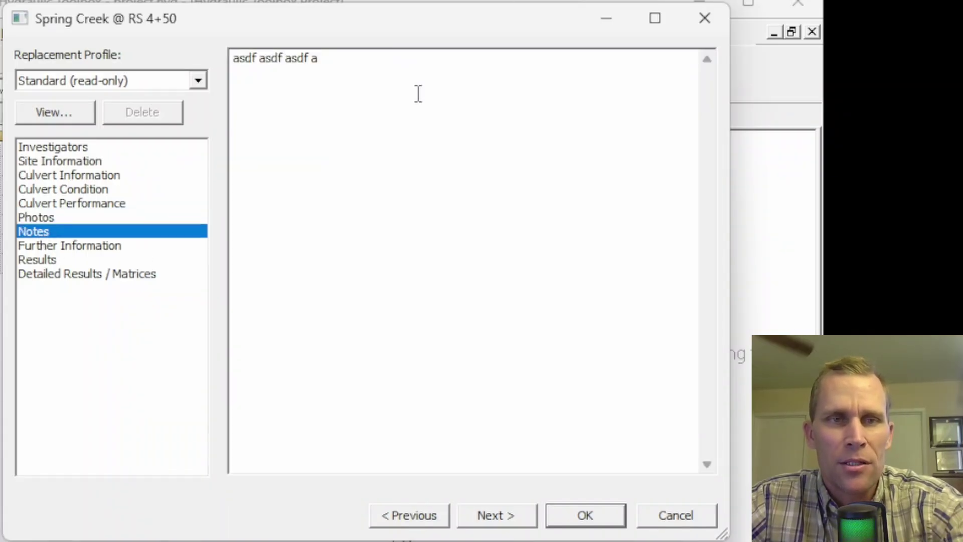
{"action": "key", "text": "Tab"}
{"action": "type", "text": "asdf"}
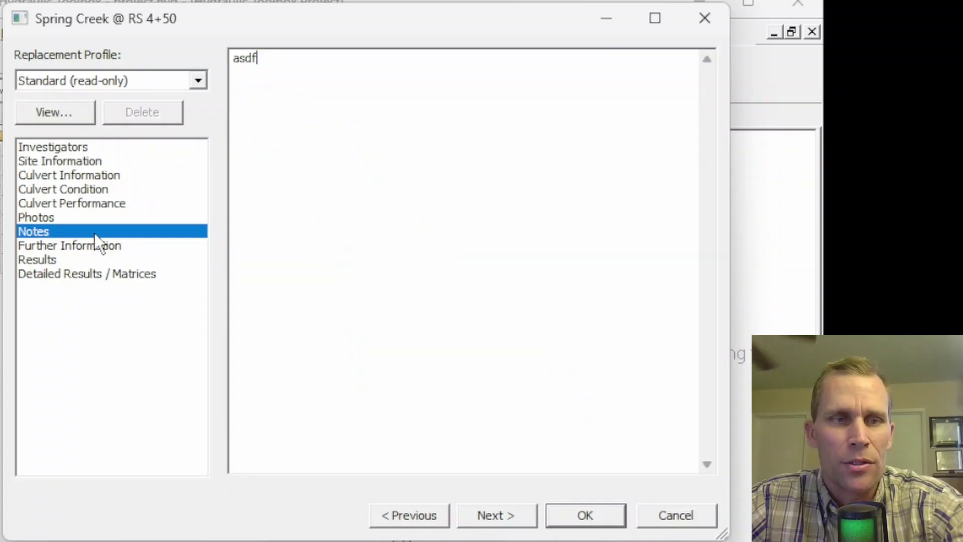
{"action": "type", "text": "adsf"}
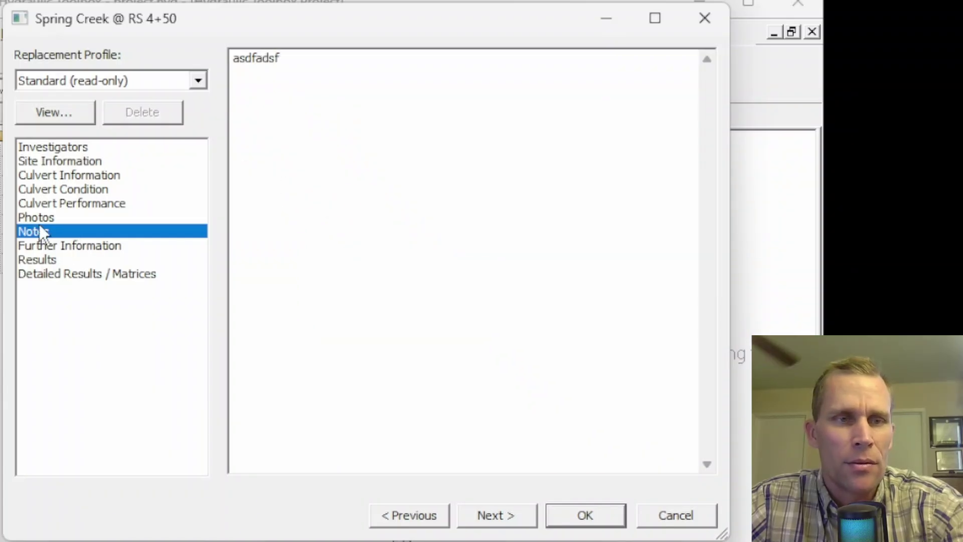
Step: Review the Culvert Condition and Culvert Performance pages, and answer No in Further Information to other project culverts being repaired by lining
{"action": "left_click", "coordinate": [38, 222]}
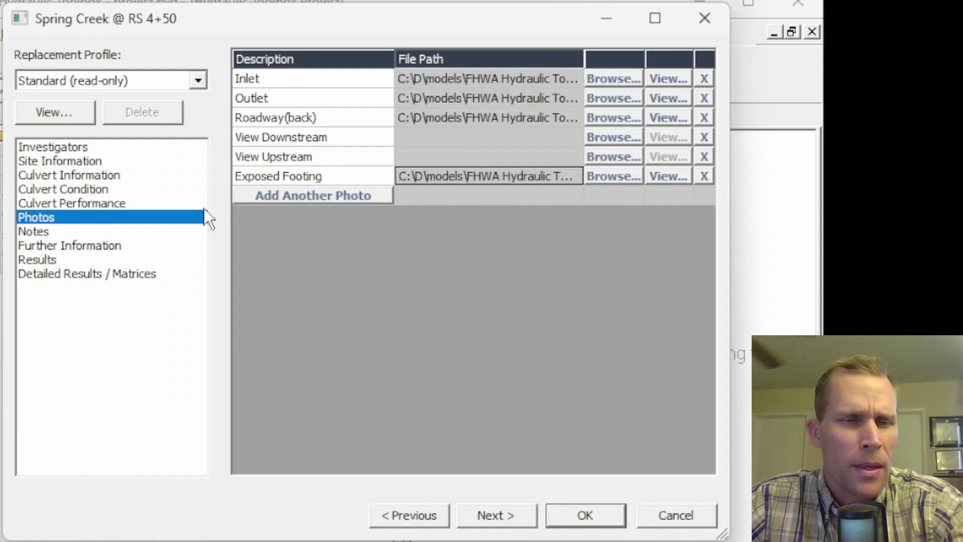
{"action": "left_click", "coordinate": [73, 245]}
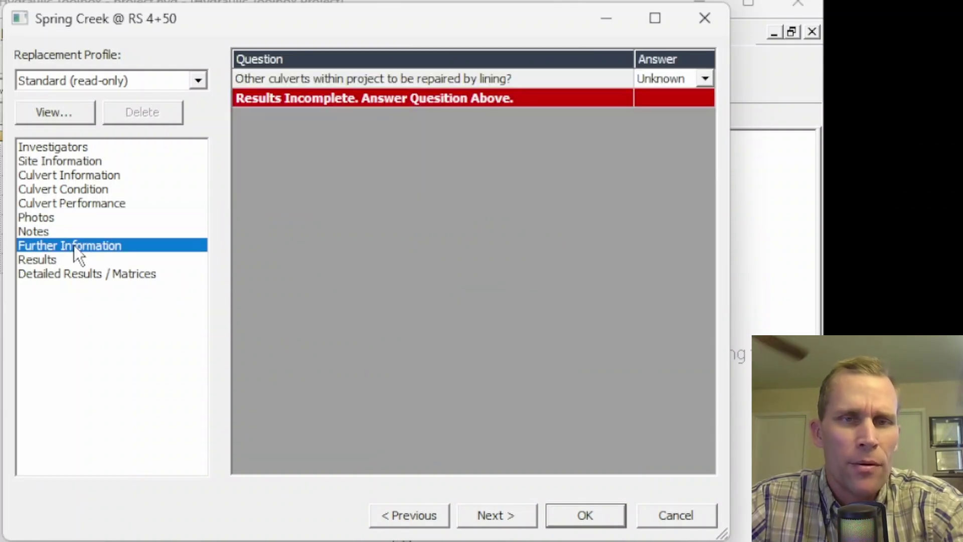
{"action": "left_click", "coordinate": [59, 187]}
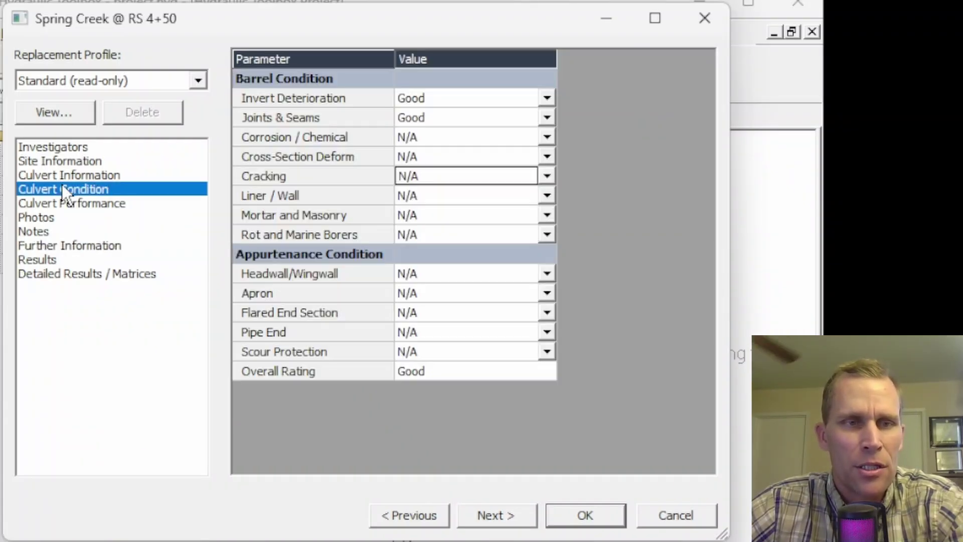
{"action": "left_click", "coordinate": [68, 203]}
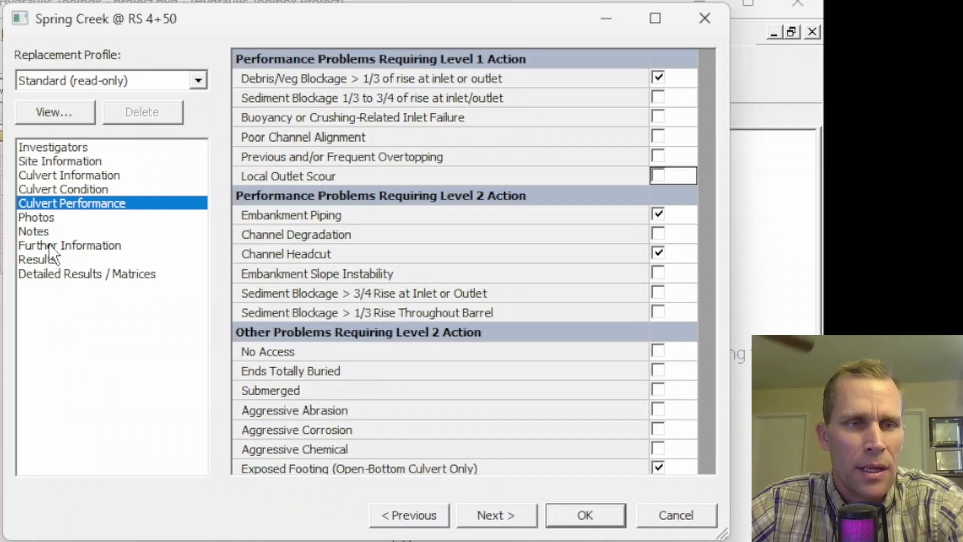
{"action": "left_click", "coordinate": [62, 245]}
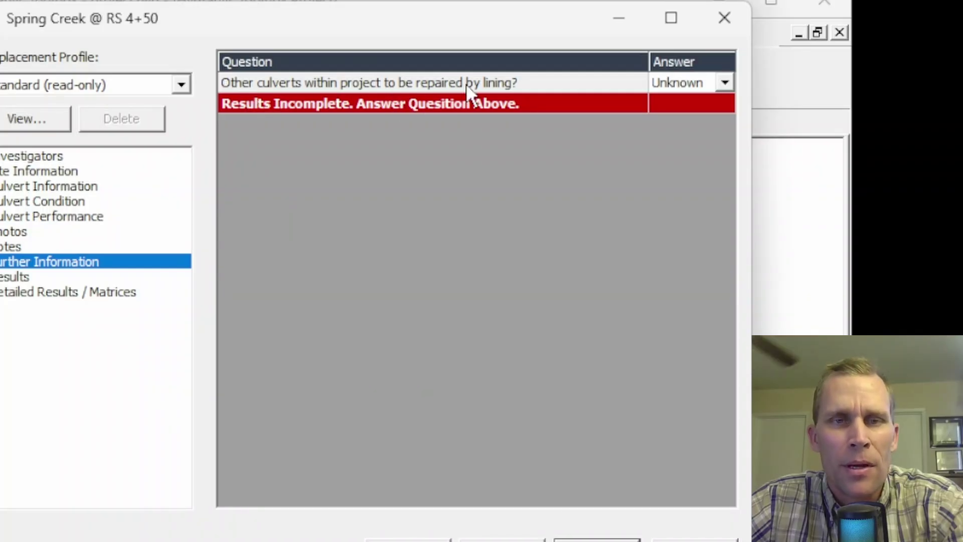
{"action": "left_click", "coordinate": [724, 82]}
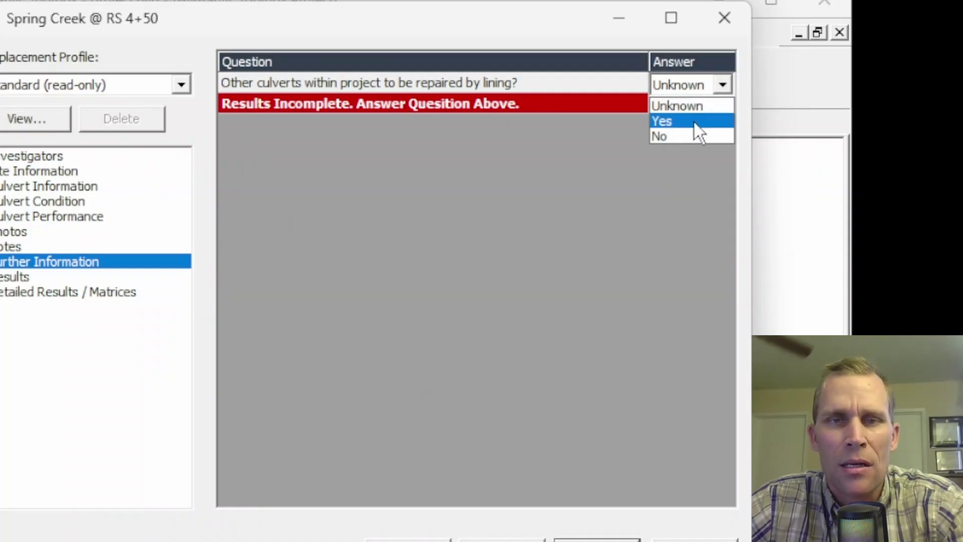
{"action": "left_click", "coordinate": [688, 135]}
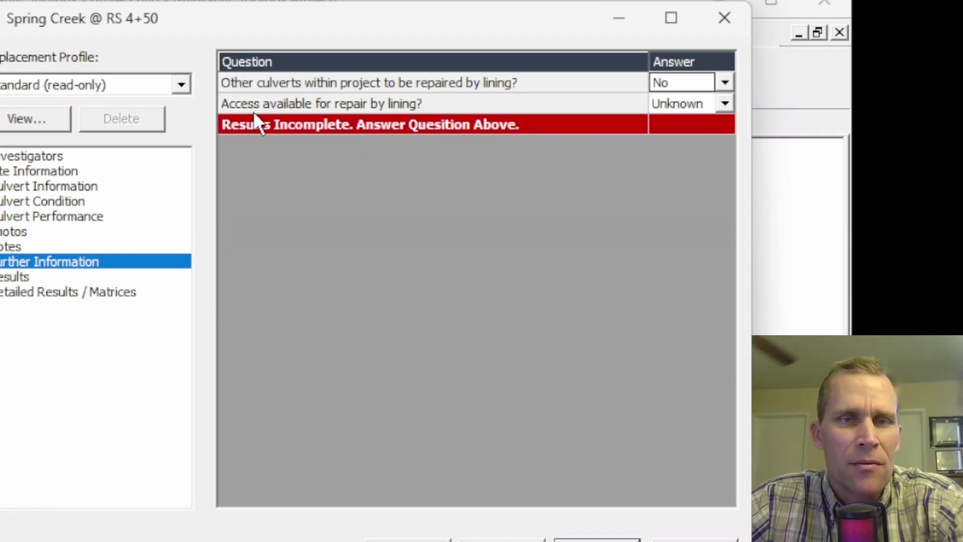
Step: Try Yes for the question on access available for repair by lining, and change the answer to No
{"action": "left_click", "coordinate": [724, 105]}
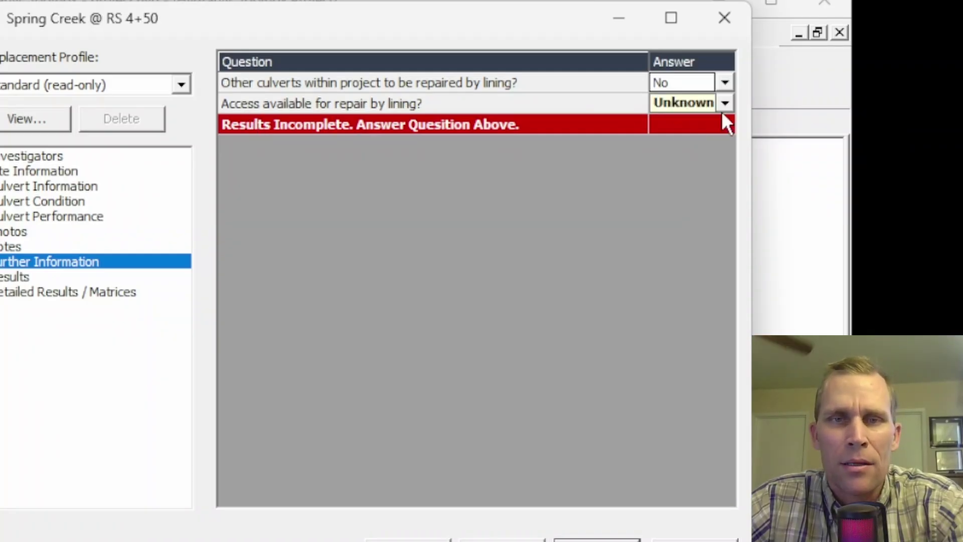
{"action": "left_click", "coordinate": [687, 141]}
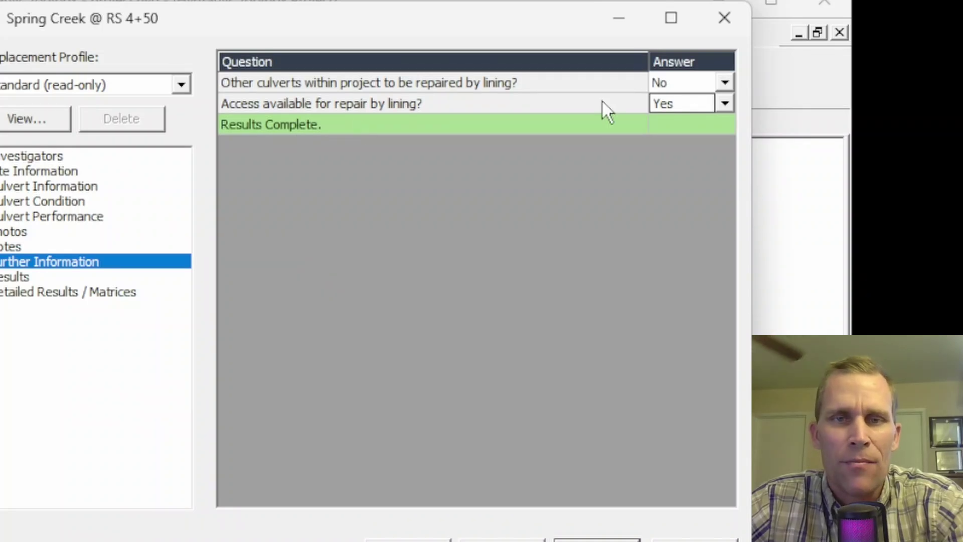
{"action": "left_click", "coordinate": [724, 104]}
{"action": "left_click", "coordinate": [675, 153]}
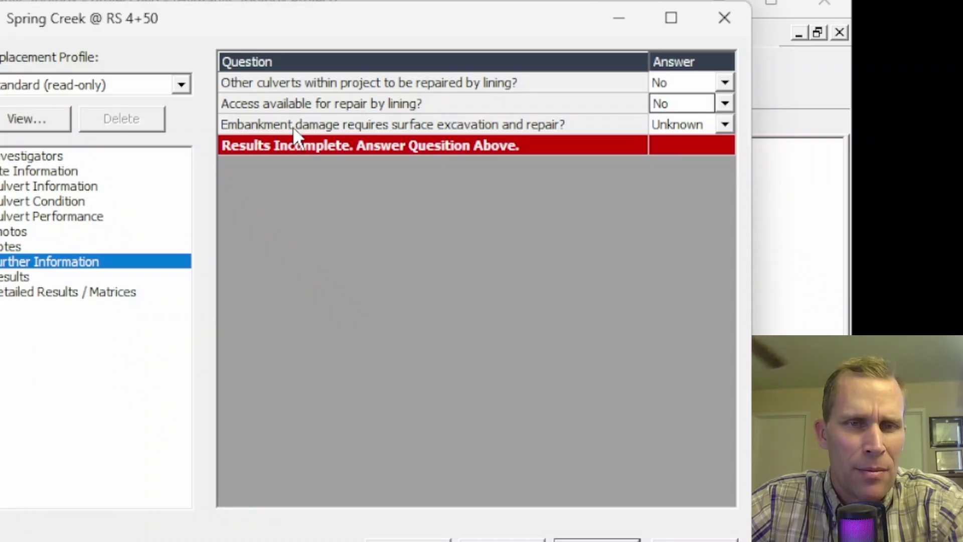
Step: Try Yes for the question on embankment damage requiring surface excavation and repair, and change the answer to No
{"action": "left_click", "coordinate": [724, 124]}
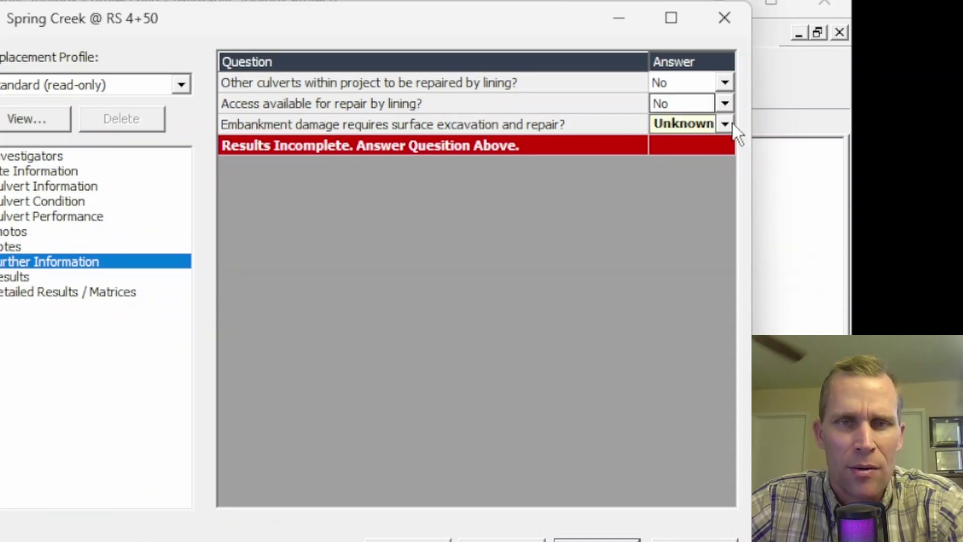
{"action": "left_click", "coordinate": [674, 160]}
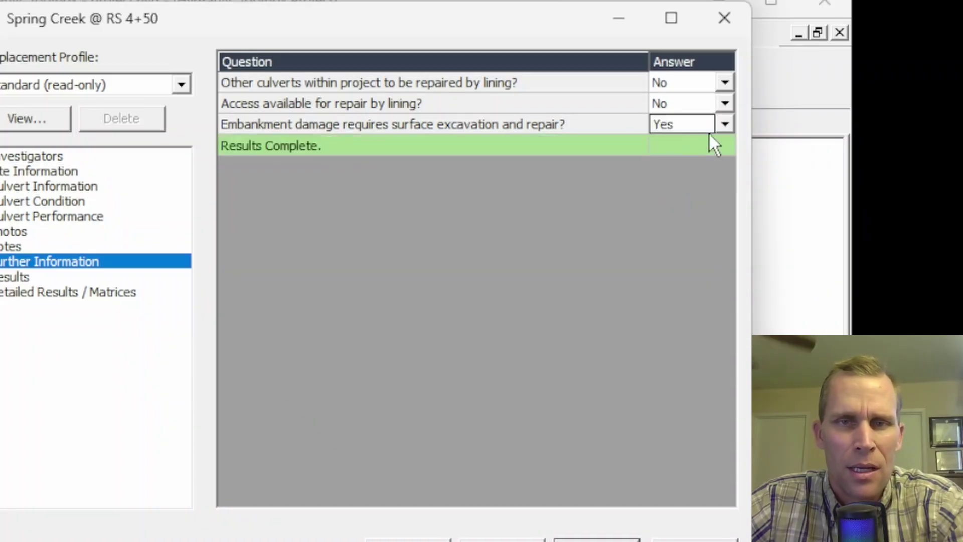
{"action": "left_click", "coordinate": [724, 124]}
{"action": "left_click", "coordinate": [688, 173]}
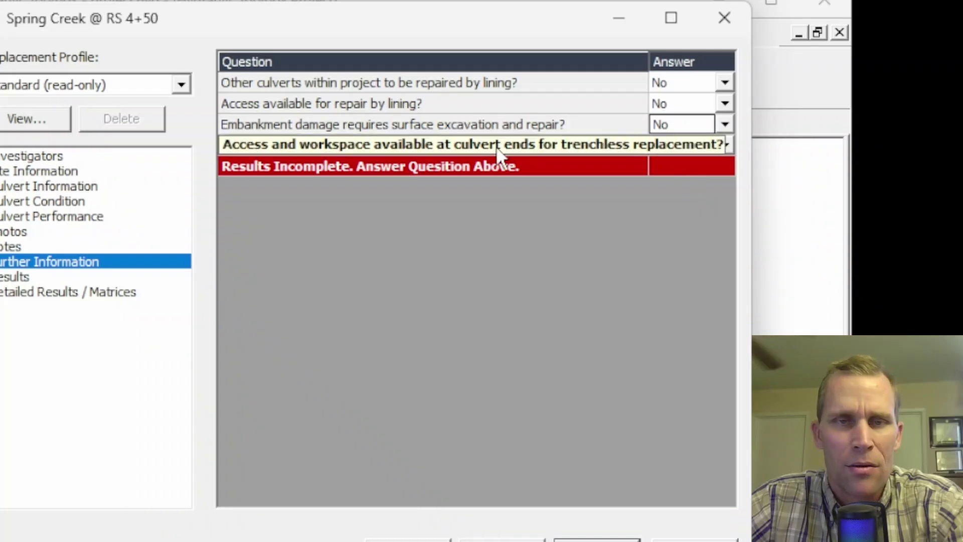
Step: Return to the Culvert Condition page and set the barrel's Cracking rating to Critical
{"action": "left_click", "coordinate": [98, 203]}
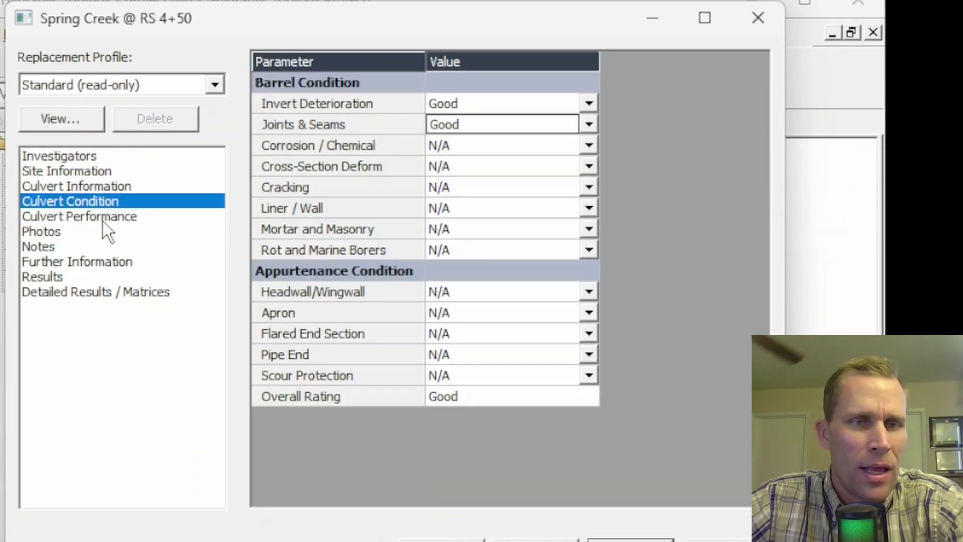
{"action": "left_click", "coordinate": [103, 220]}
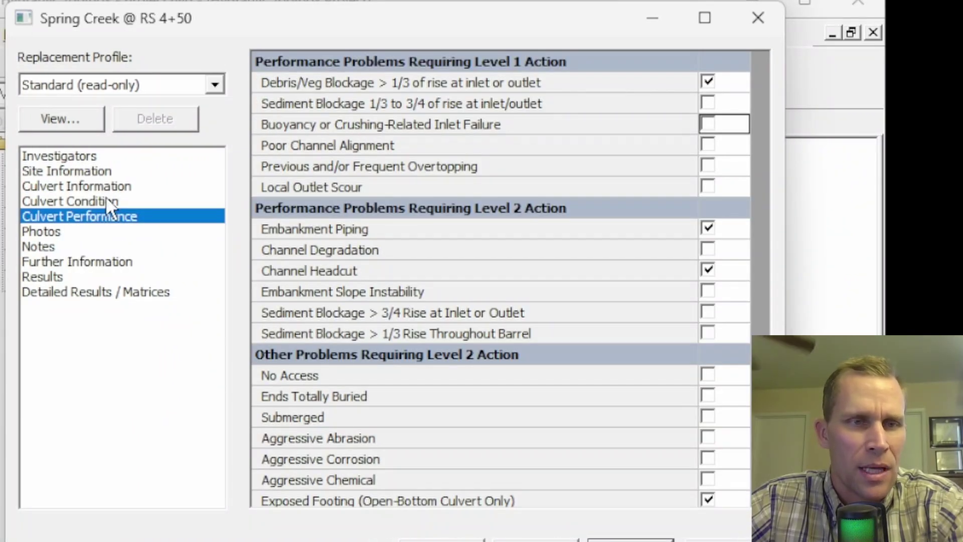
{"action": "left_click", "coordinate": [105, 198]}
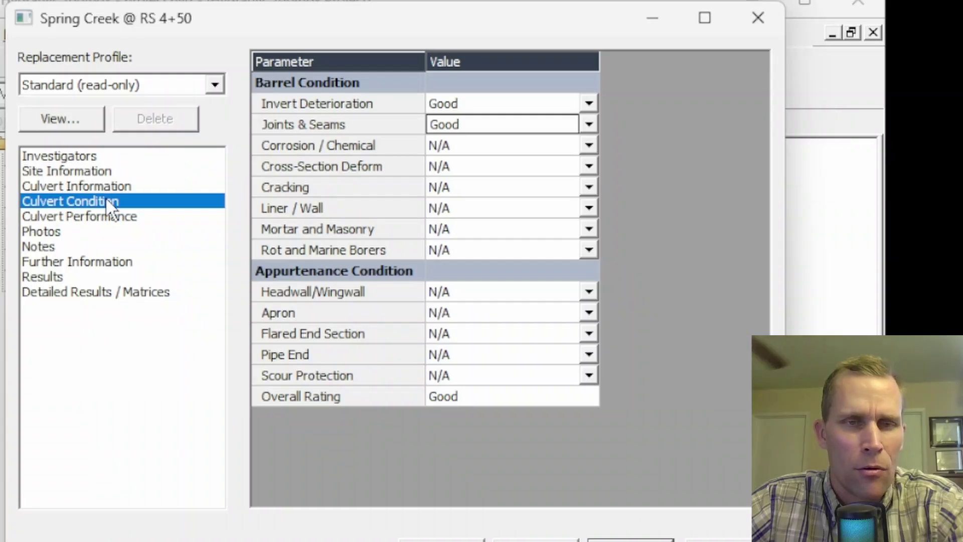
{"action": "left_click", "coordinate": [589, 188]}
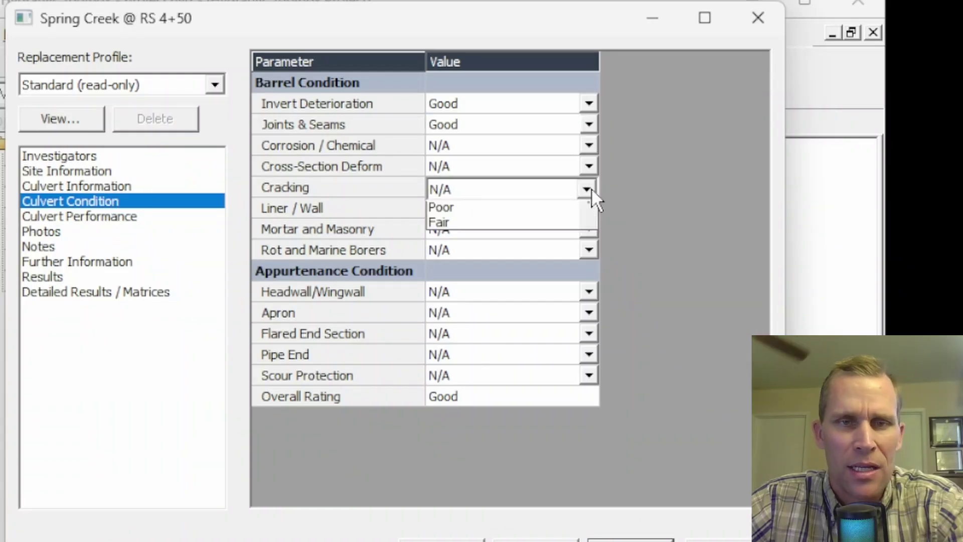
{"action": "left_click", "coordinate": [469, 244]}
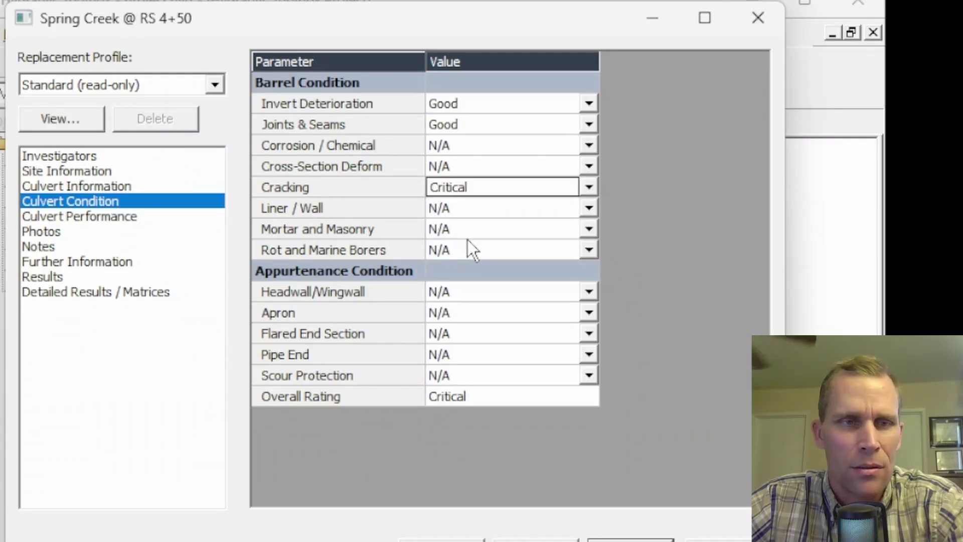
Step: Answer Yes in Further Information to whether the culvert is in imminent danger of collapse
{"action": "left_click", "coordinate": [88, 258]}
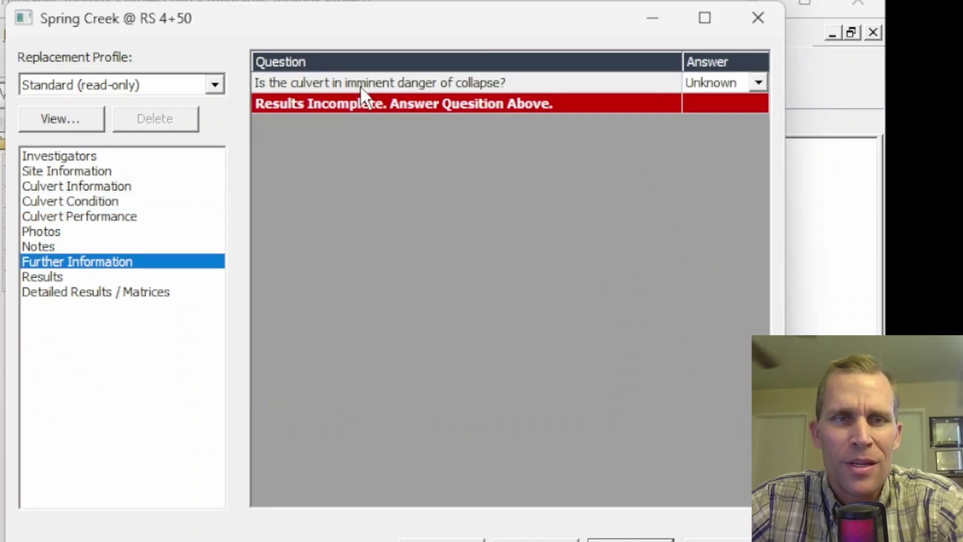
{"action": "left_click", "coordinate": [757, 83]}
{"action": "left_click", "coordinate": [756, 85]}
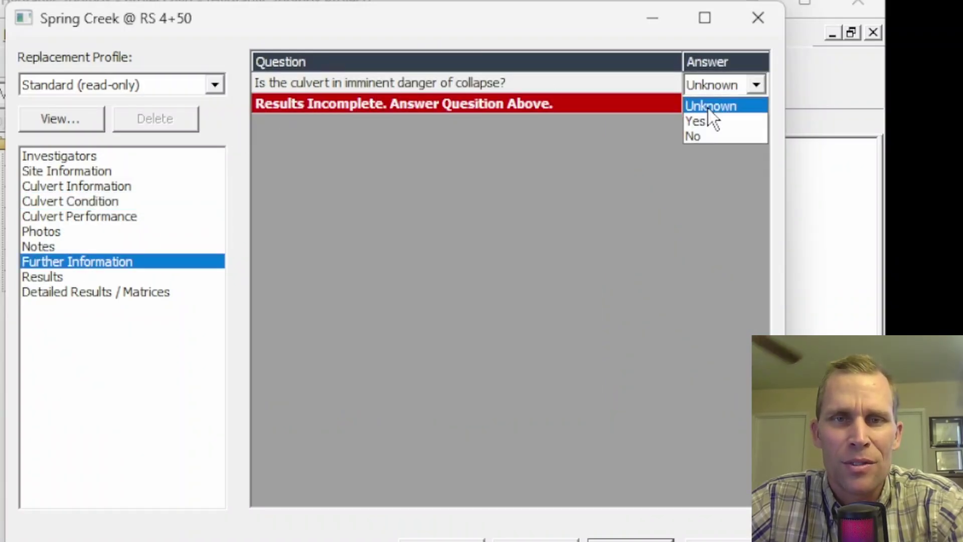
{"action": "left_click", "coordinate": [710, 120]}
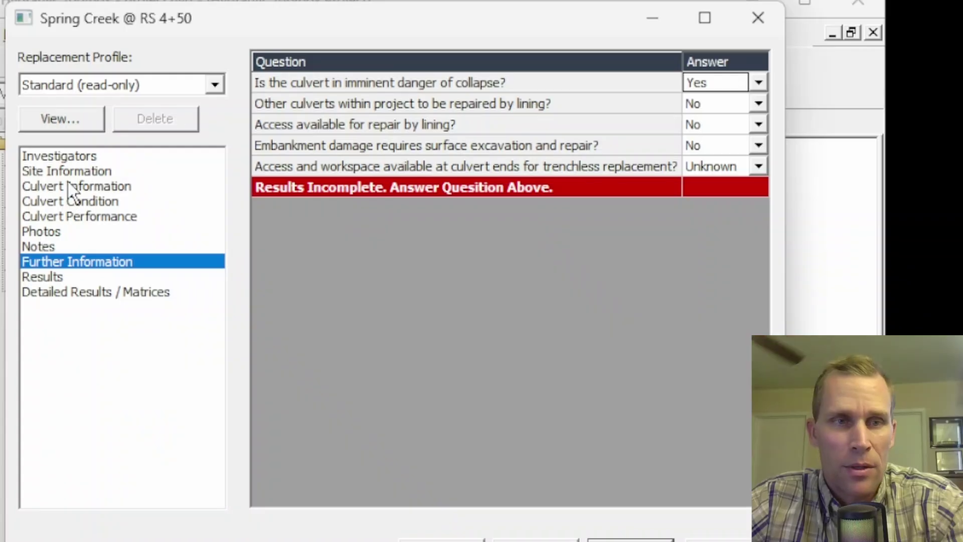
Step: Open the assessment's Results page and view the note for the Level 2 investigation recommendation
{"action": "left_click", "coordinate": [55, 276]}
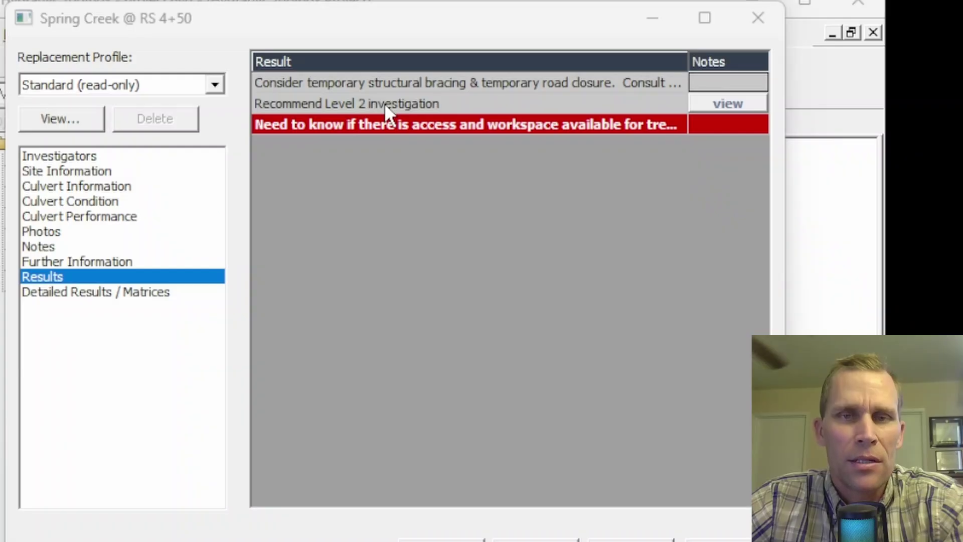
{"action": "left_click", "coordinate": [714, 102]}
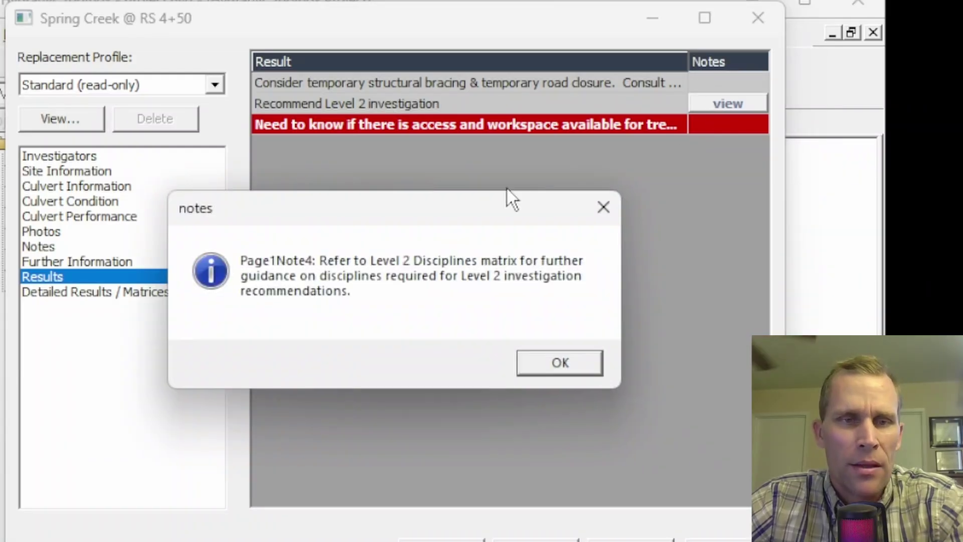
Step: Dismiss the Level 2 investigation note, open the detailed results and read the note attached to Proceeding to Replacement
{"action": "left_click_drag", "start_coordinate": [425, 206], "coordinate": [424, 90]}
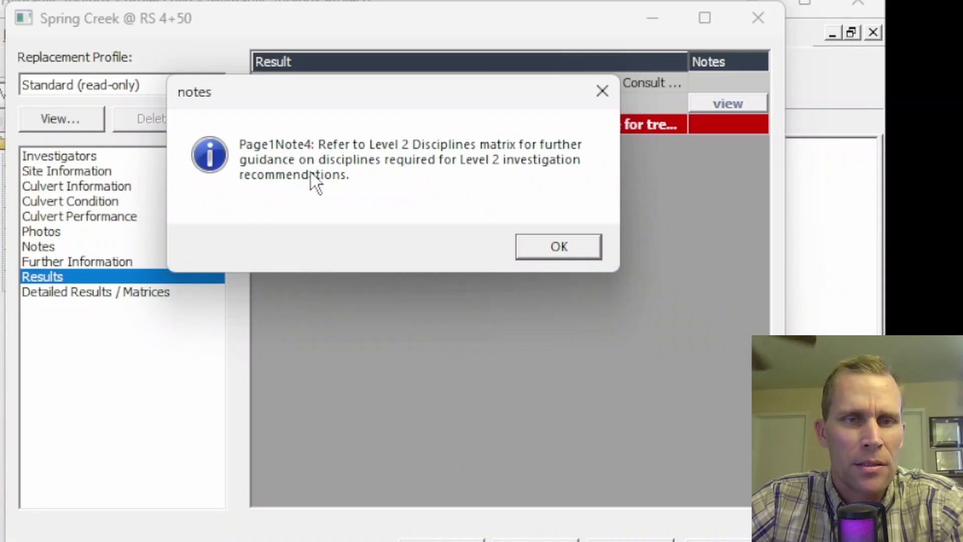
{"action": "left_click", "coordinate": [581, 250]}
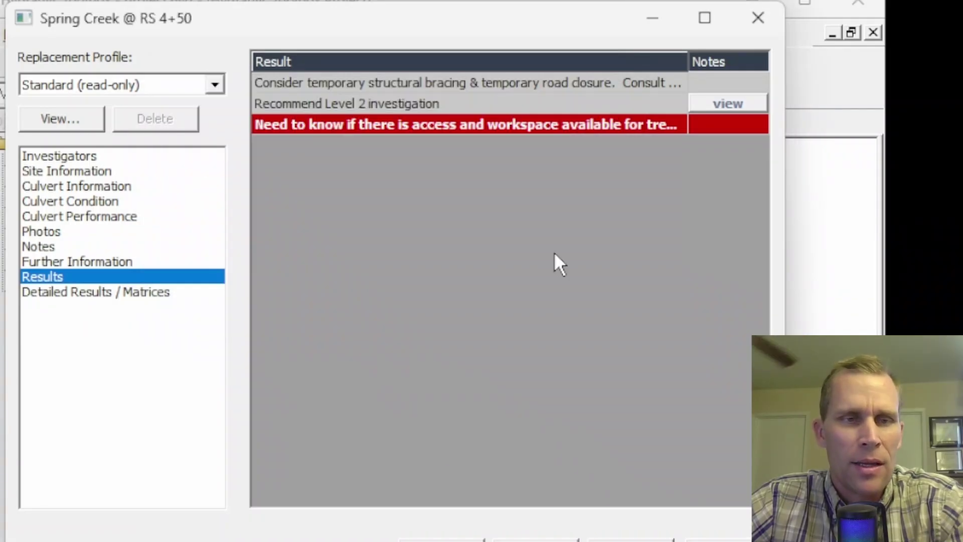
{"action": "left_click", "coordinate": [71, 298]}
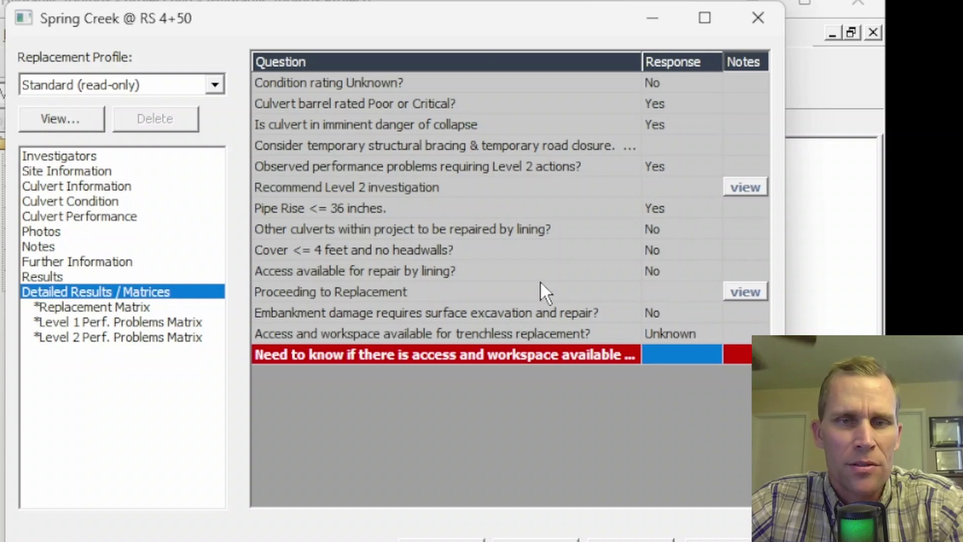
{"action": "left_click", "coordinate": [740, 292]}
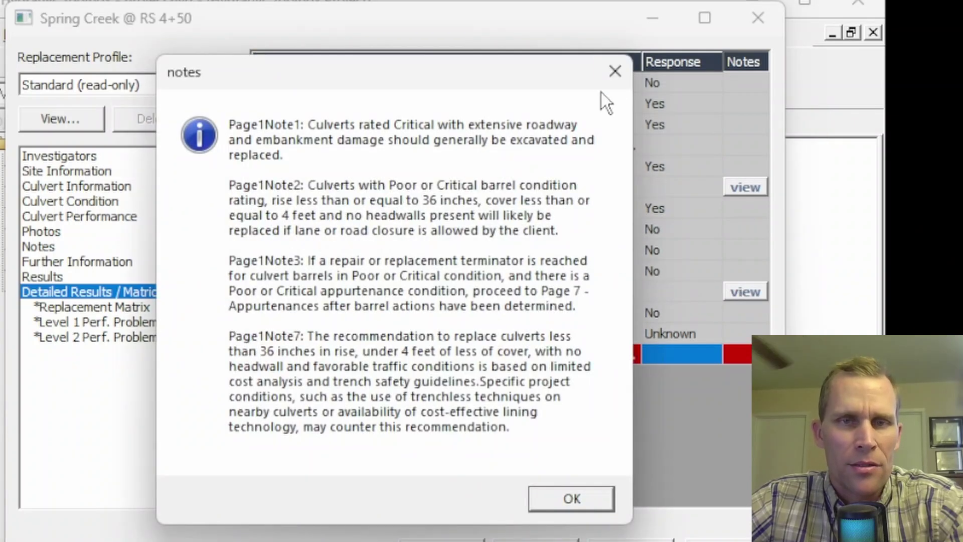
{"action": "left_click", "coordinate": [617, 73]}
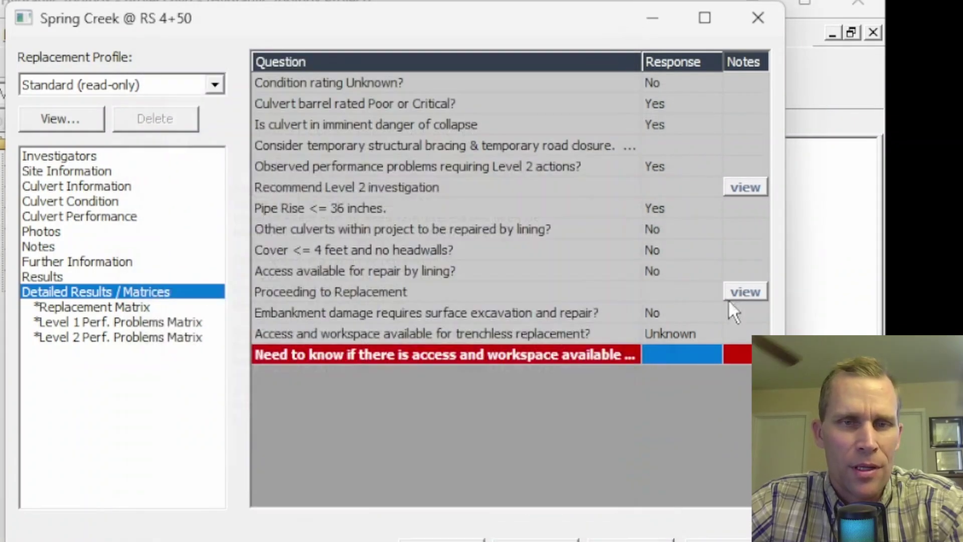
Step: Examine the Replacement Matrix and the Level 1 and Level 2 performance problems matrices for the culvert
{"action": "left_click", "coordinate": [137, 306]}
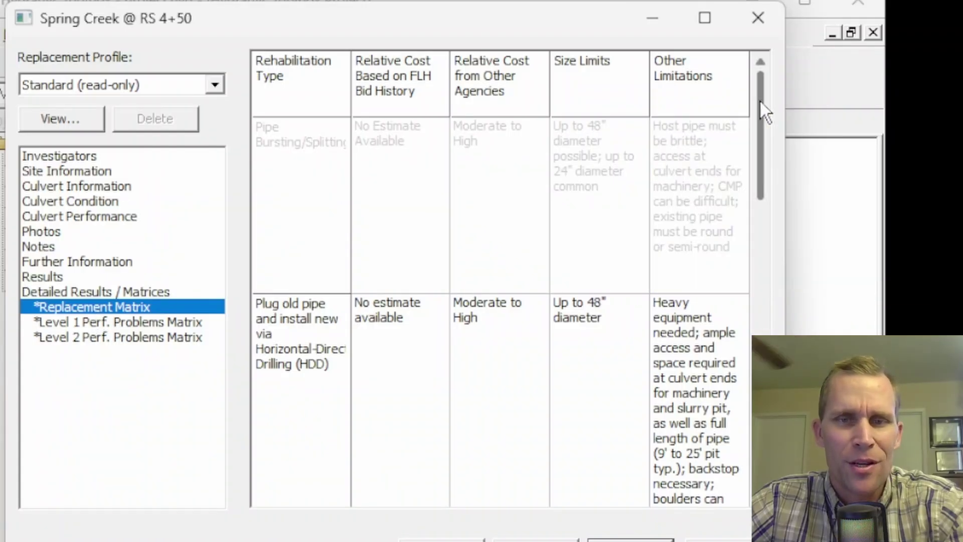
{"action": "left_click_drag", "start_coordinate": [761, 100], "coordinate": [728, 264]}
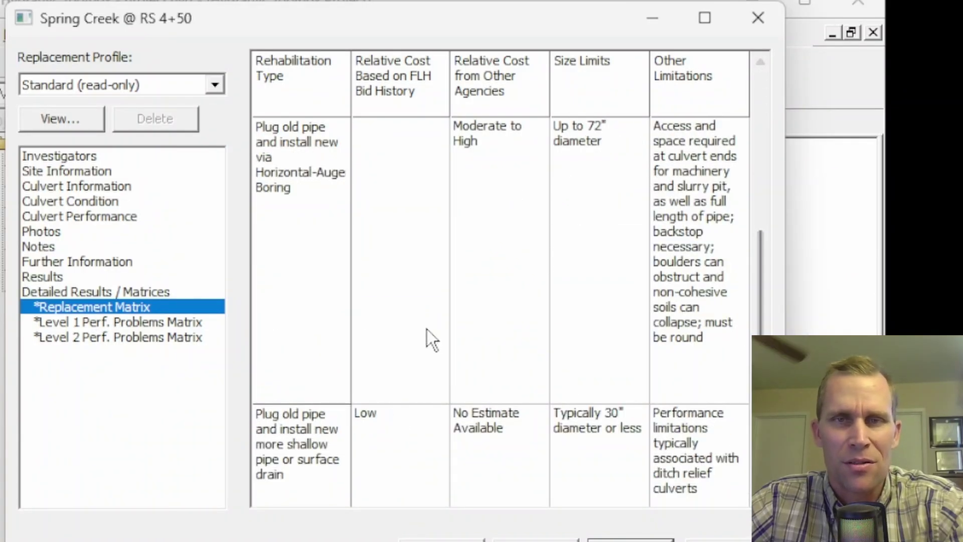
{"action": "left_click", "coordinate": [92, 322]}
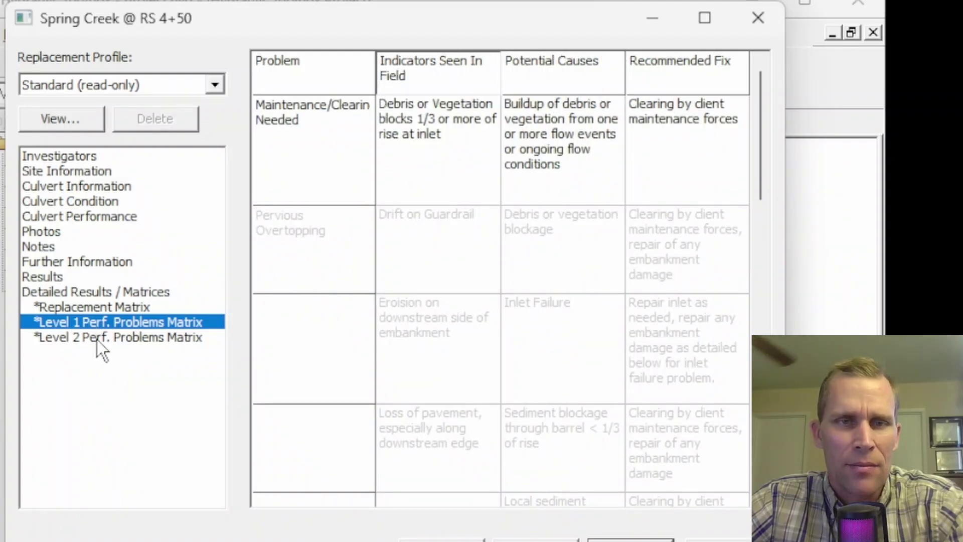
{"action": "left_click", "coordinate": [99, 338]}
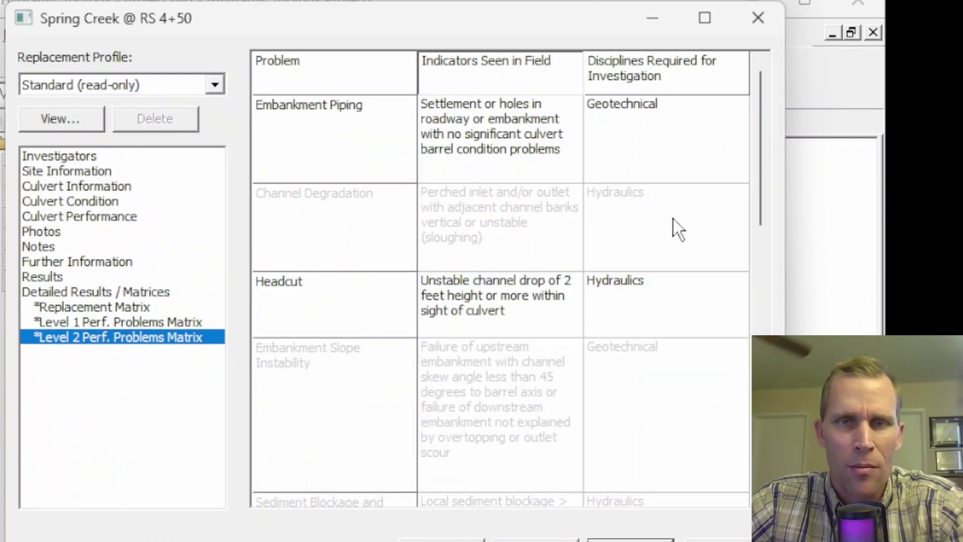
{"action": "left_click_drag", "start_coordinate": [760, 191], "coordinate": [742, 174]}
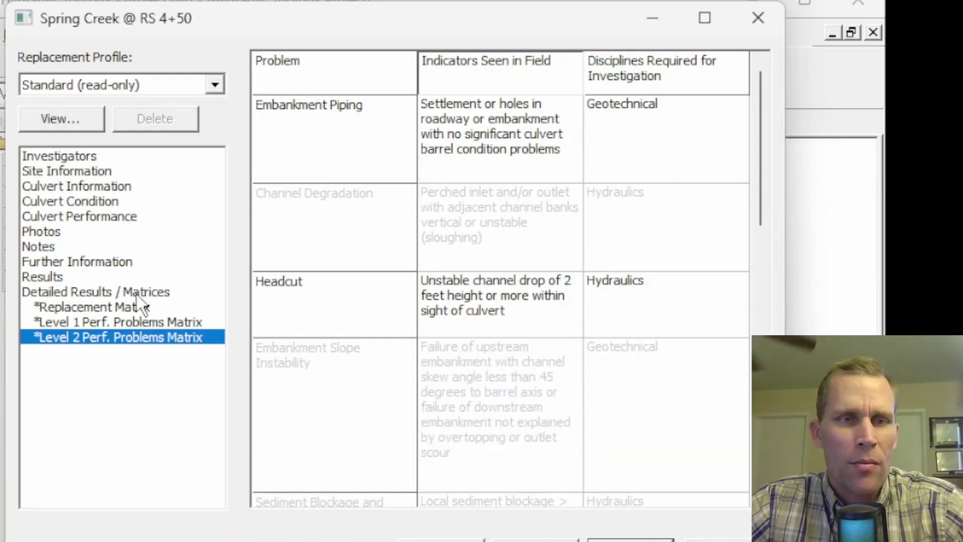
Step: Return to the assessment's Investigators page
{"action": "left_click", "coordinate": [70, 173]}
{"action": "left_click", "coordinate": [64, 156]}
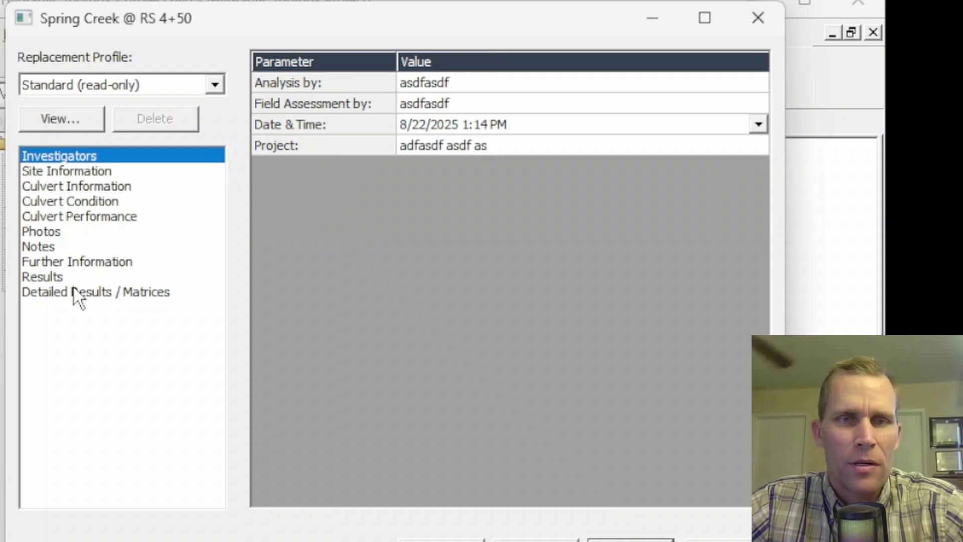